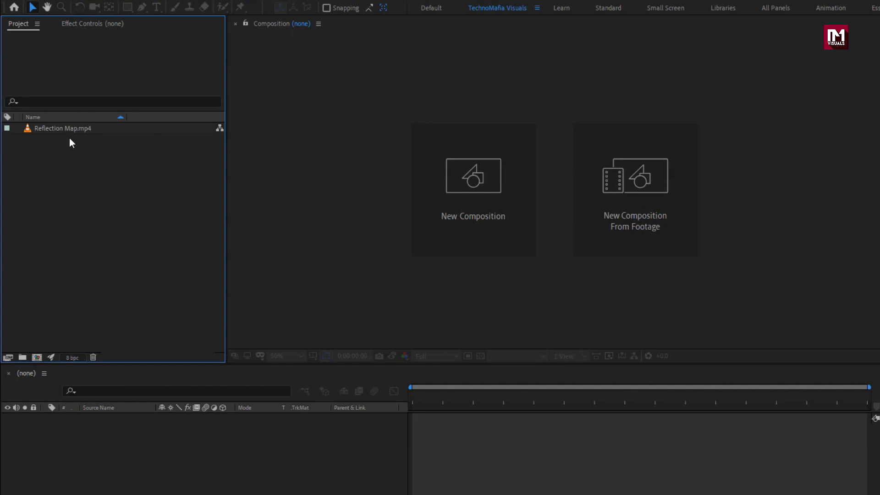
- Create a 1920 x 1080, 30 fps composition named Logo_animation with a duration of 0:00:05:00
click(67, 127)
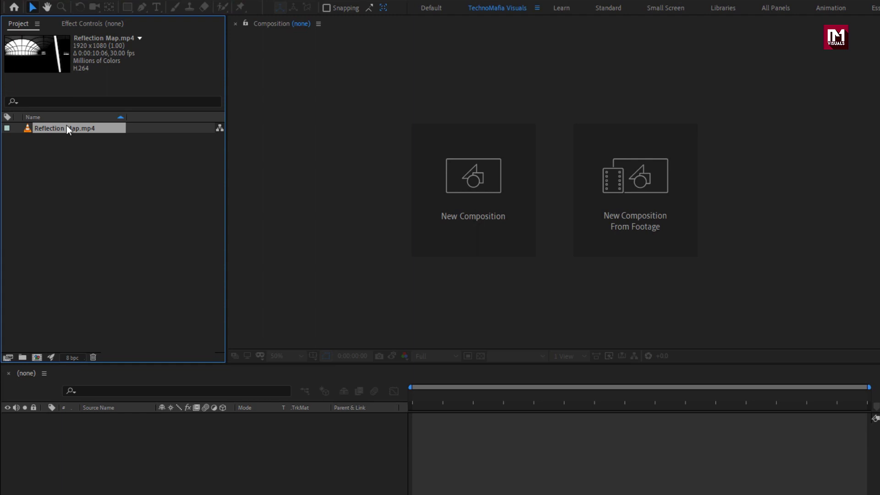
key(ctrl+n)
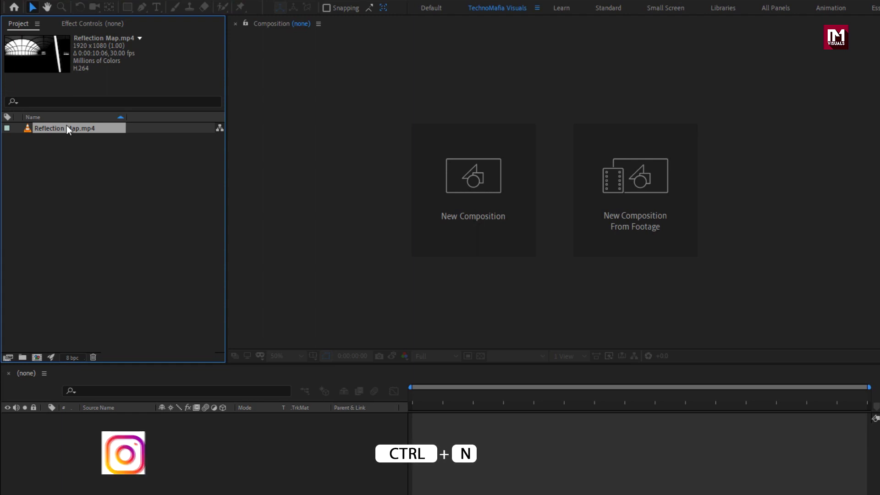
click(475, 211)
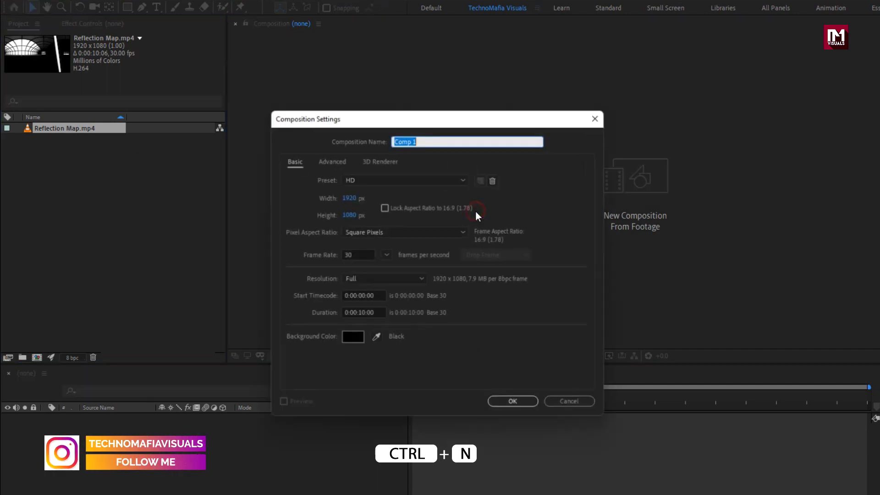
text(Logo)
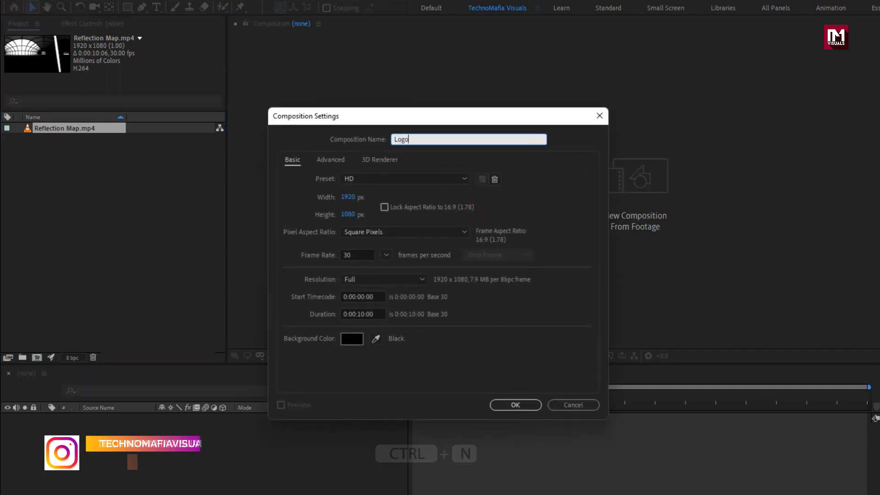
text(_animation)
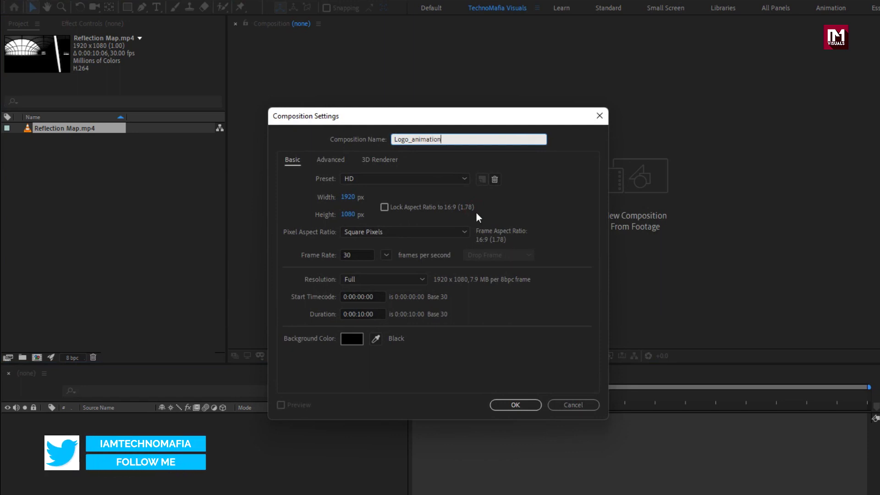
click(363, 313)
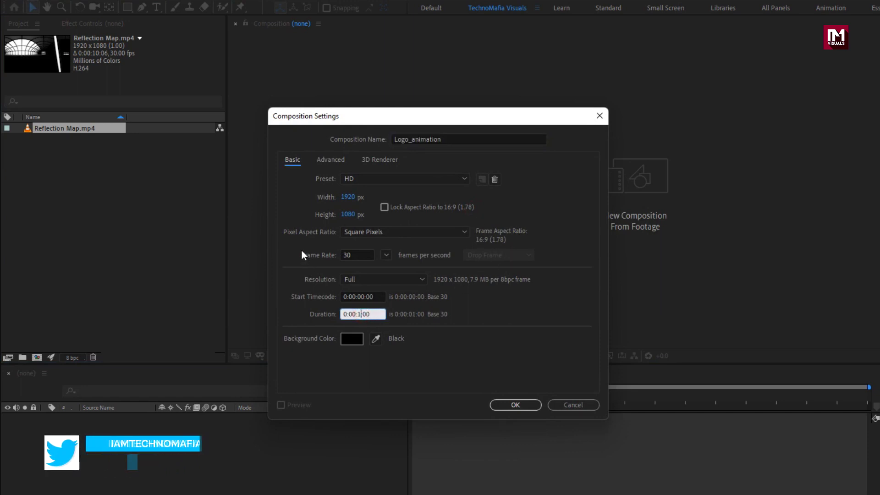
key(BackSpace)
key(BackSpace)
text(05)
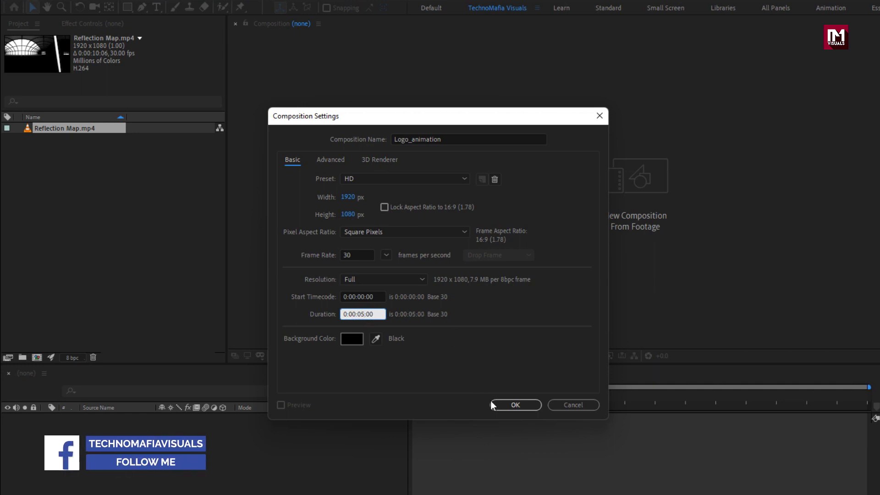
click(504, 405)
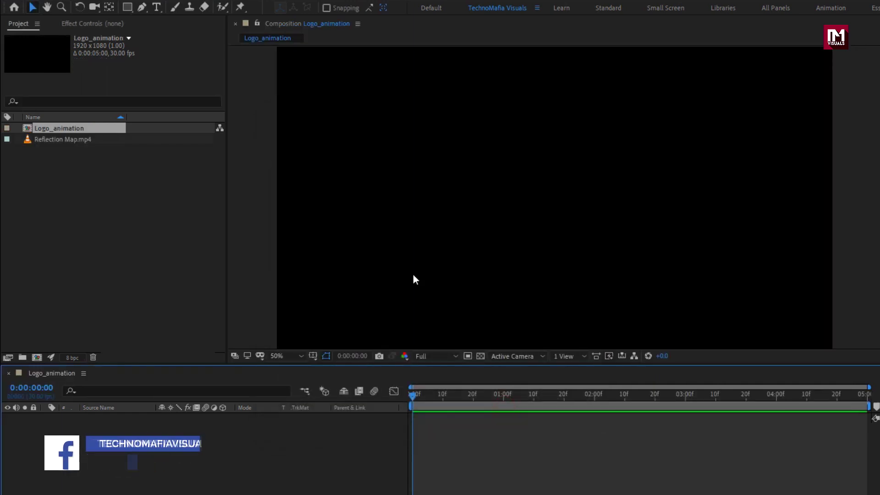
- Add a text layer reading "CTV" near the middle of the Logo_animation composition
click(157, 7)
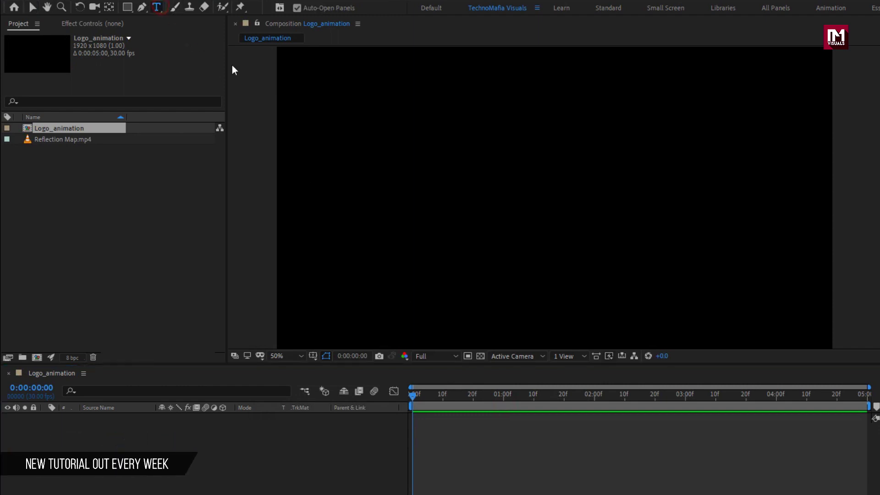
click(508, 202)
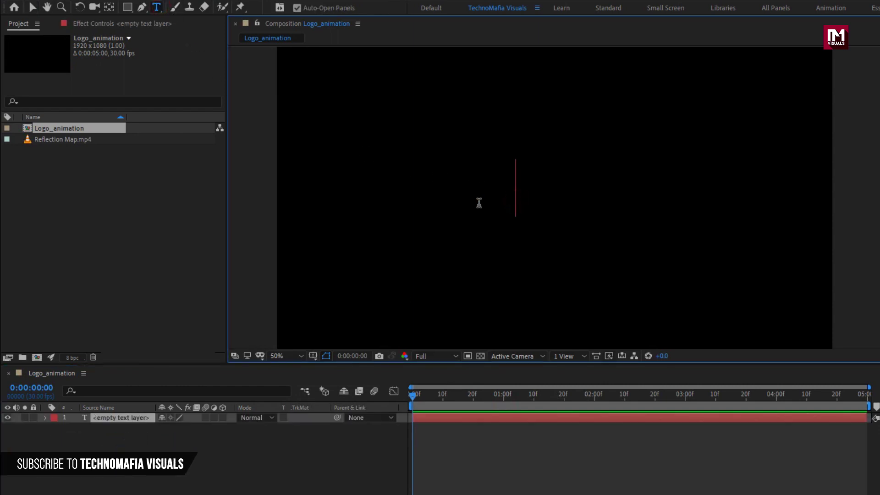
text(CTV)
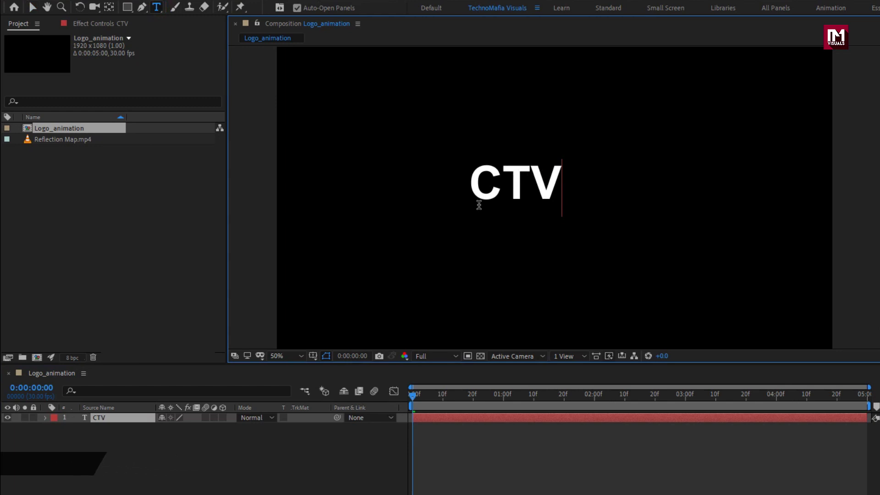
key(Escape)
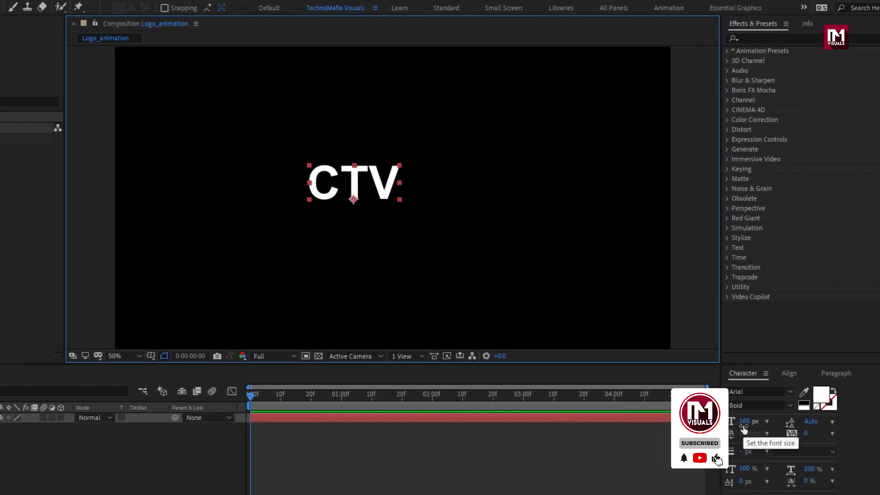
- Enlarge the CTV text to a font size of about 223 px and centre it horizontally and vertically in the composition
drag(747, 421, 778, 423)
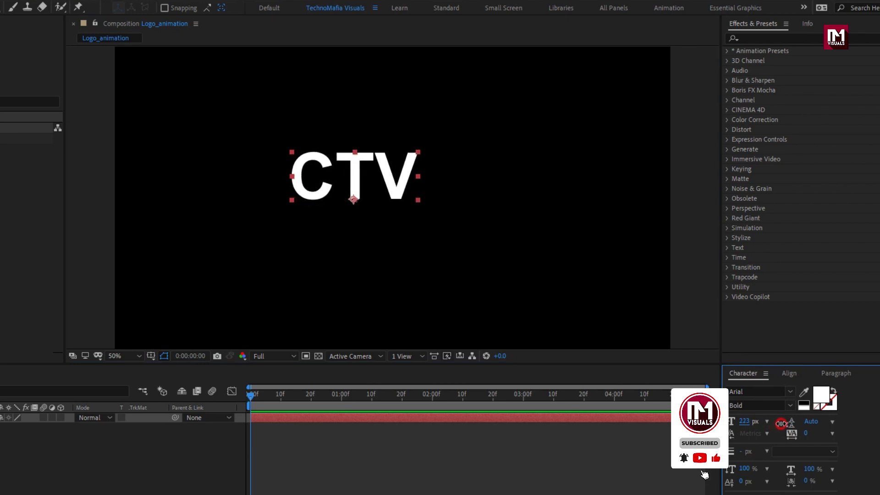
click(785, 377)
click(752, 402)
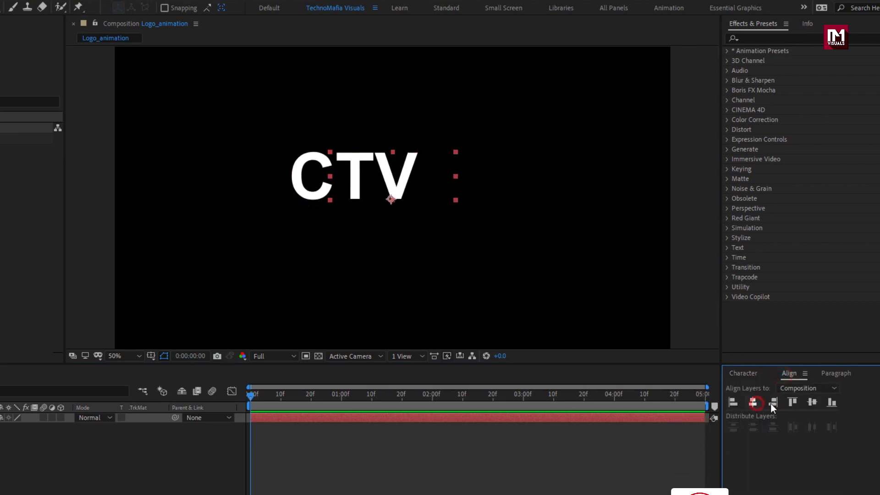
click(812, 402)
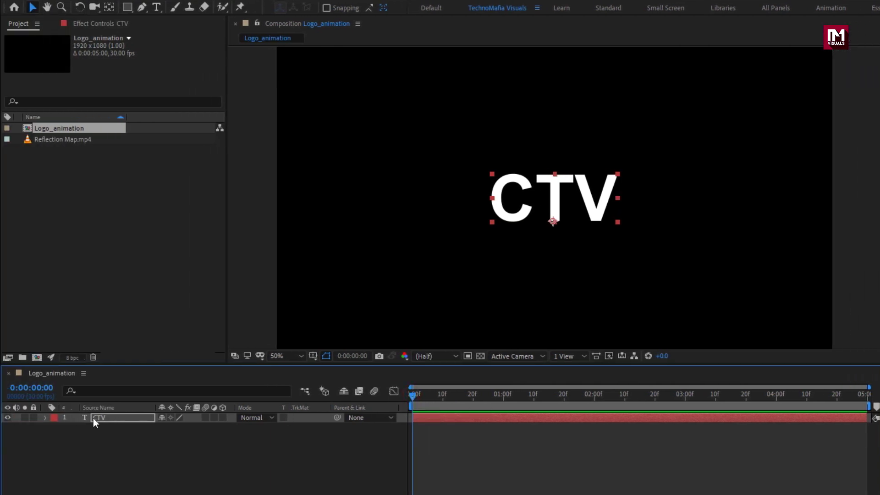
- Pre-compose the CTV text layer into a new composition named Logo
click(41, 417)
right_click(104, 417)
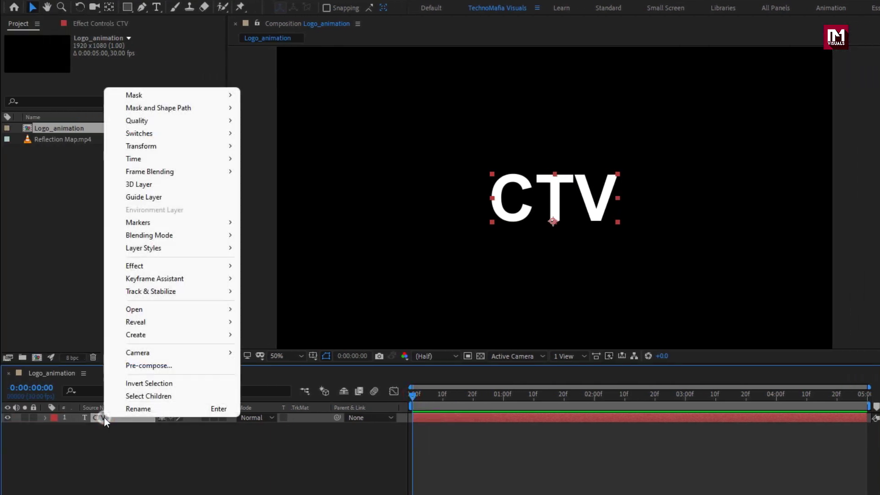
click(128, 370)
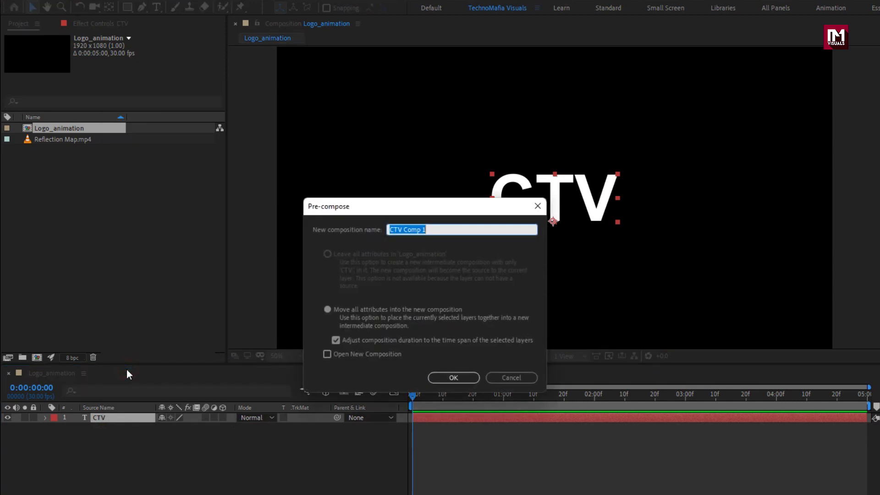
text(Logo)
click(432, 378)
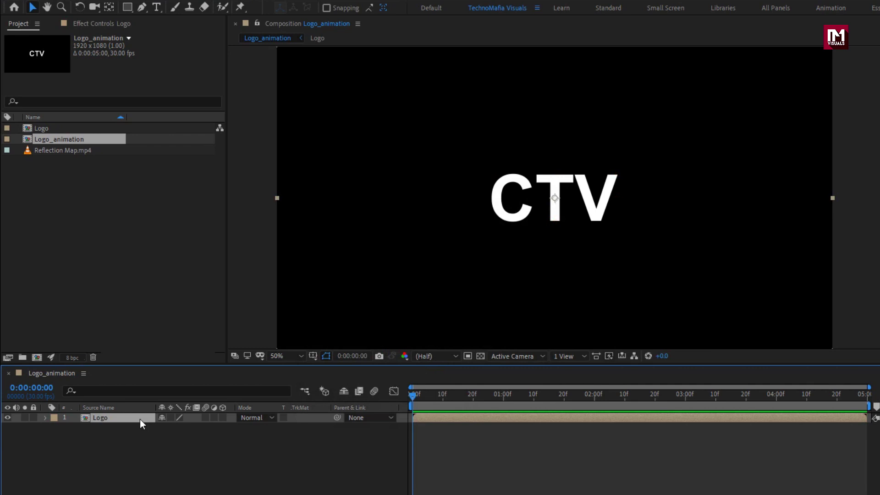
- Apply the Tint effect to the Logo layer and map white to a dark grey
click(753, 36)
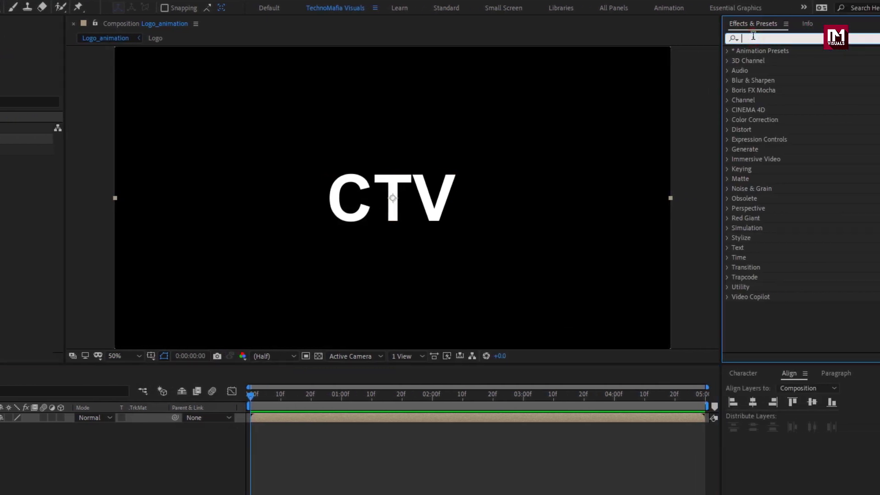
text(tint)
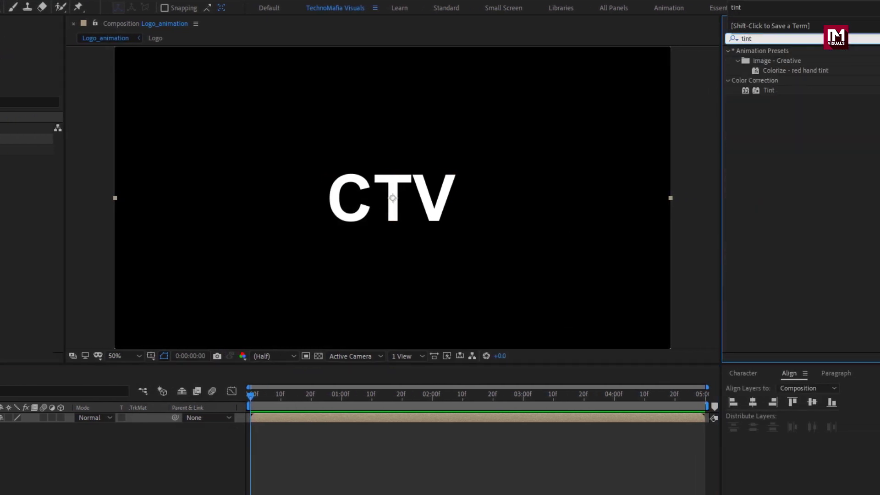
double_click(766, 90)
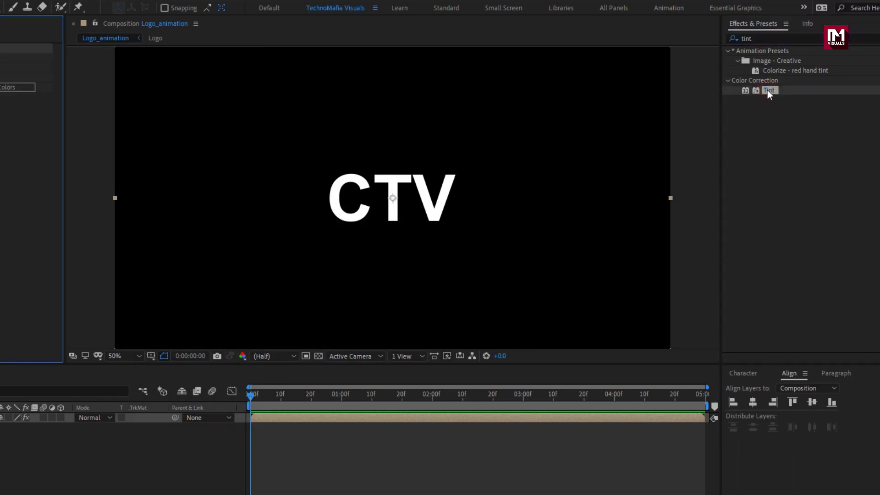
click(129, 67)
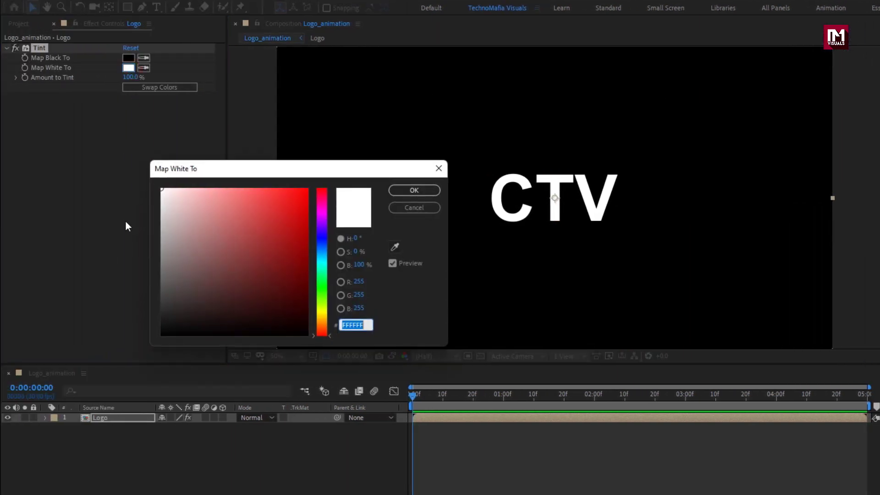
click(163, 287)
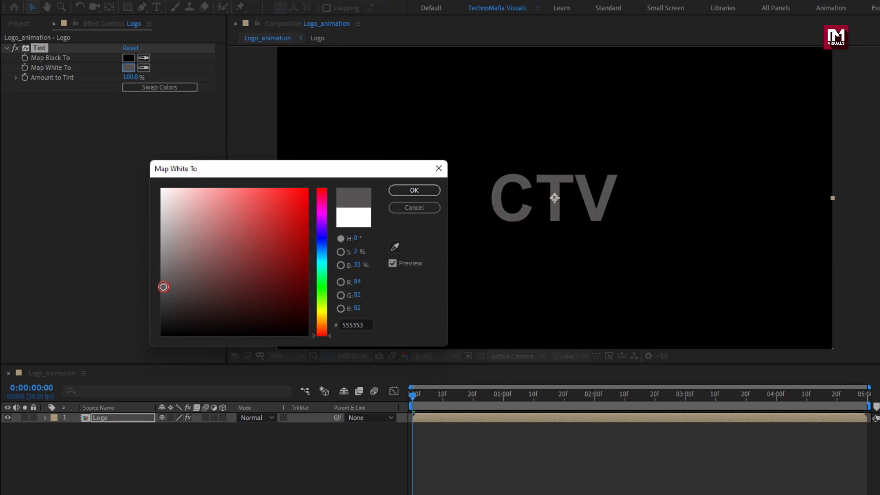
drag(163, 287, 164, 283)
click(425, 192)
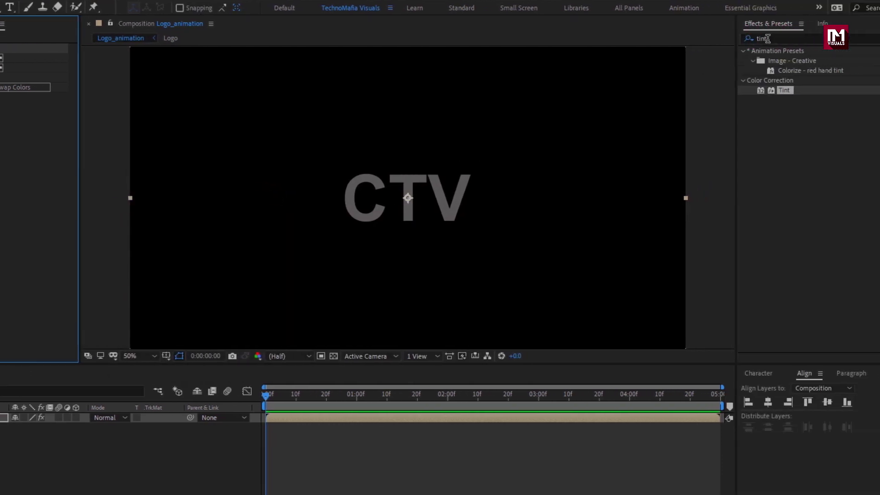
- Apply the Find Edges effect to the Logo layer and set Blend With Original to 80%
drag(768, 38, 746, 40)
text(fin)
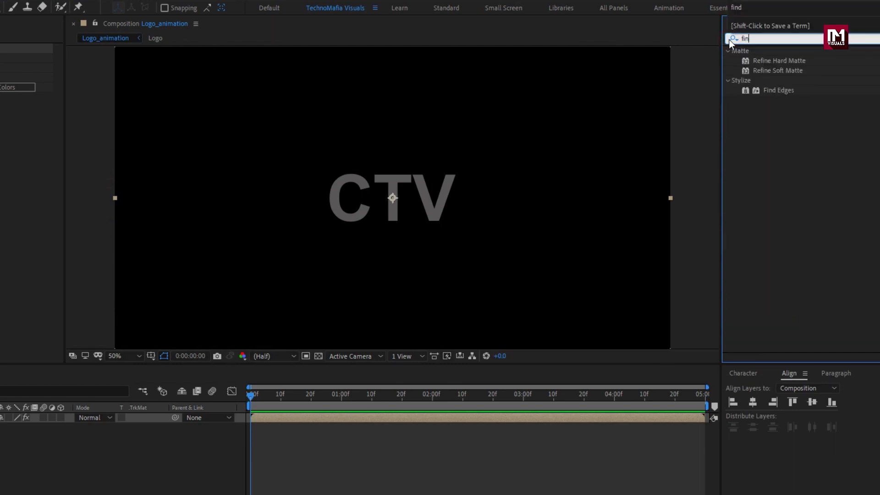
text(d)
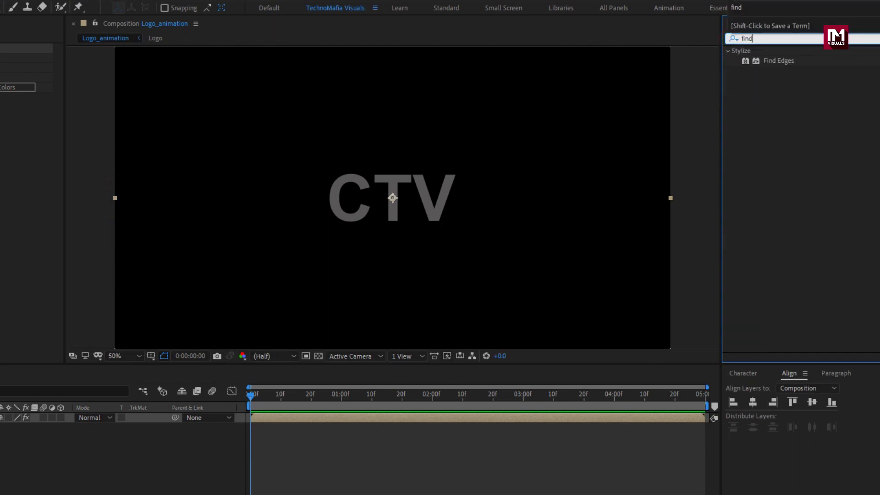
double_click(771, 61)
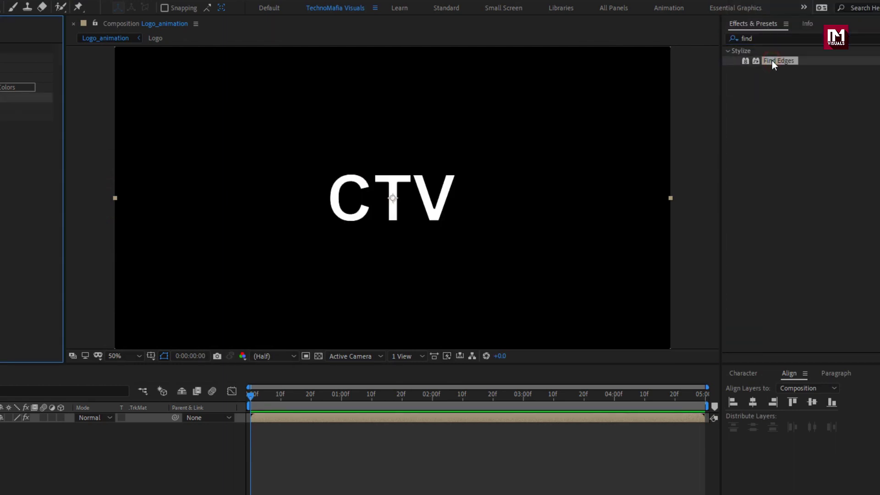
click(126, 117)
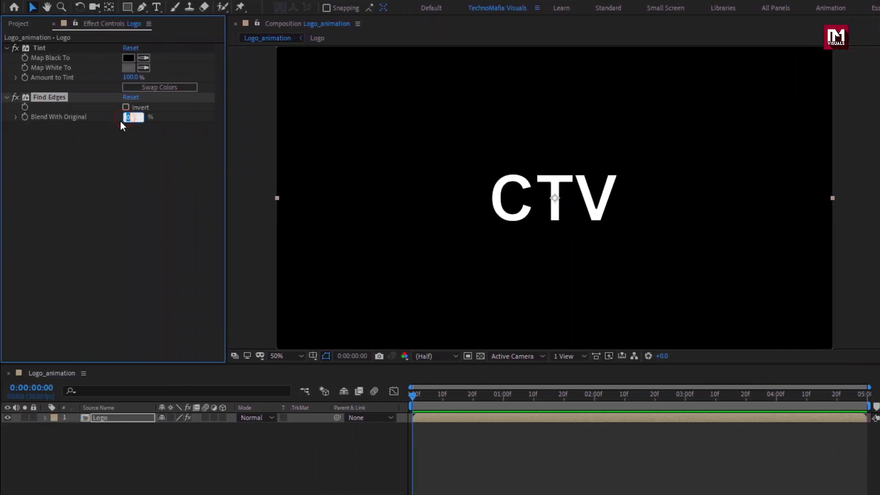
text(80)
key(Return)
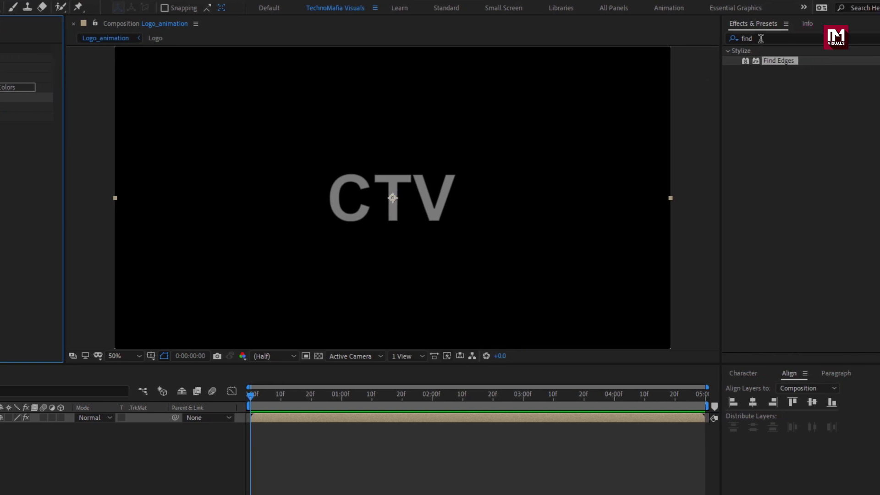
- Apply Fast Box Blur to the Logo layer with a Blur Radius of 1 and 1 iteration
click(779, 38)
text(bo)
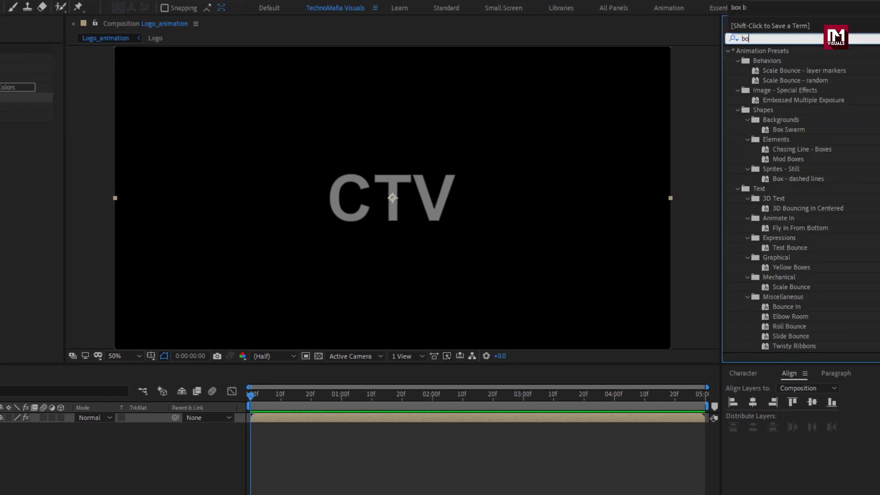
text(x b)
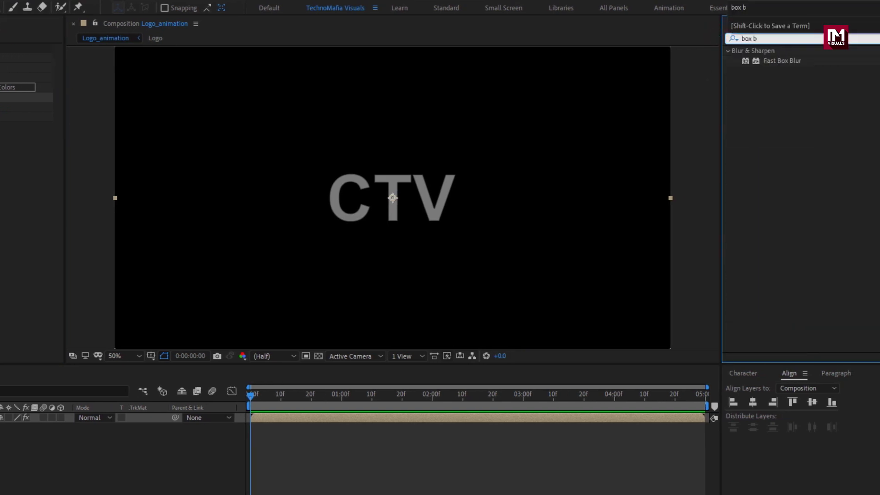
click(790, 61)
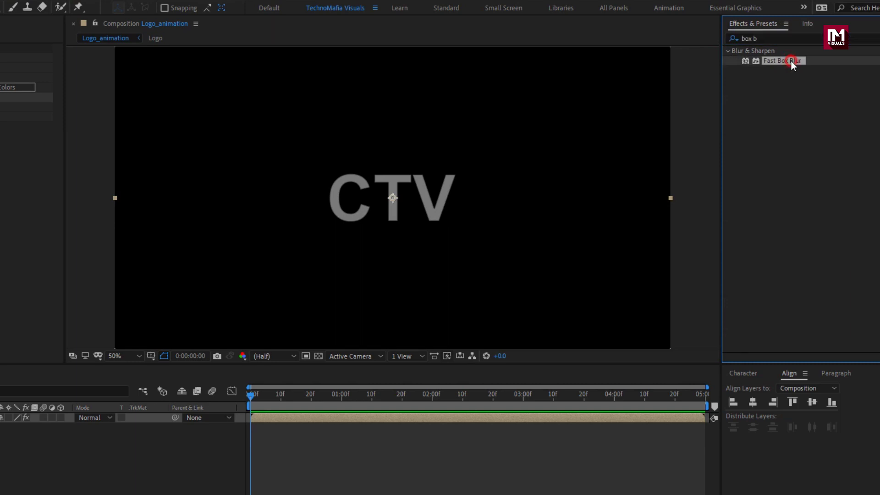
double_click(791, 60)
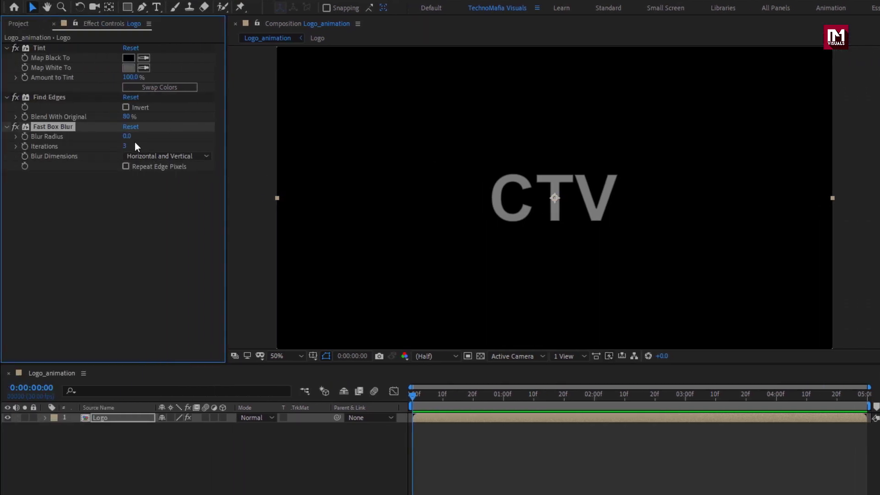
click(96, 137)
text(1)
key(Return)
click(124, 146)
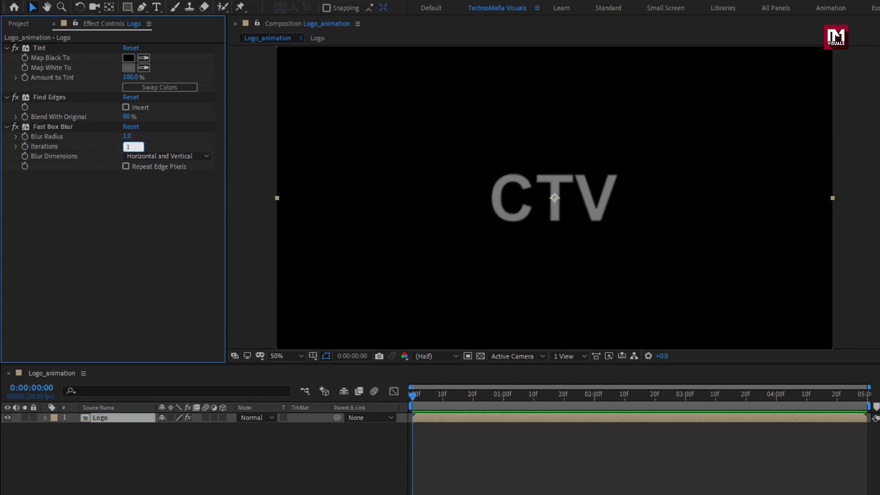
key(Return)
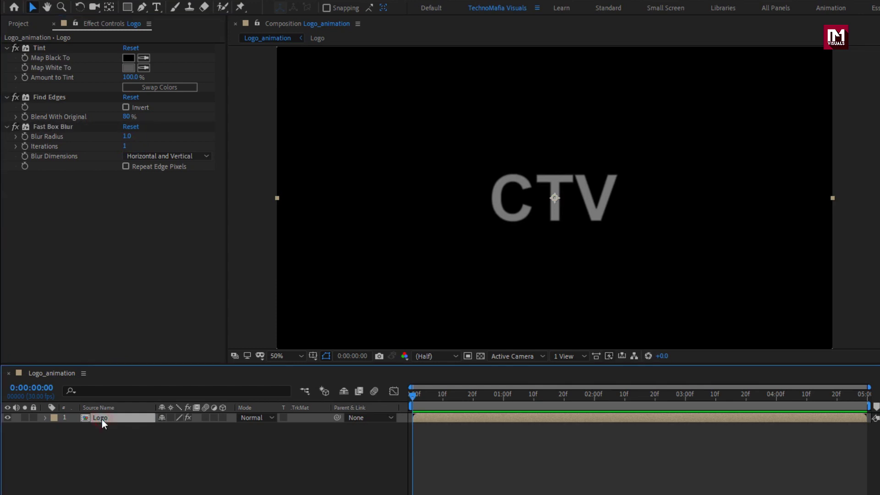
- Pre-compose the Logo layer into a new composition named Logo_map, moving all attributes into it
right_click(102, 420)
click(123, 369)
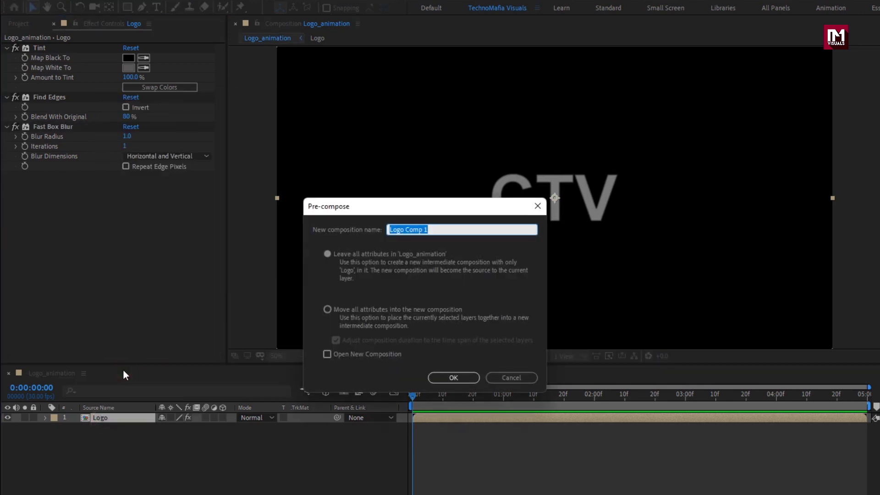
text(Logo_ma)
click(327, 310)
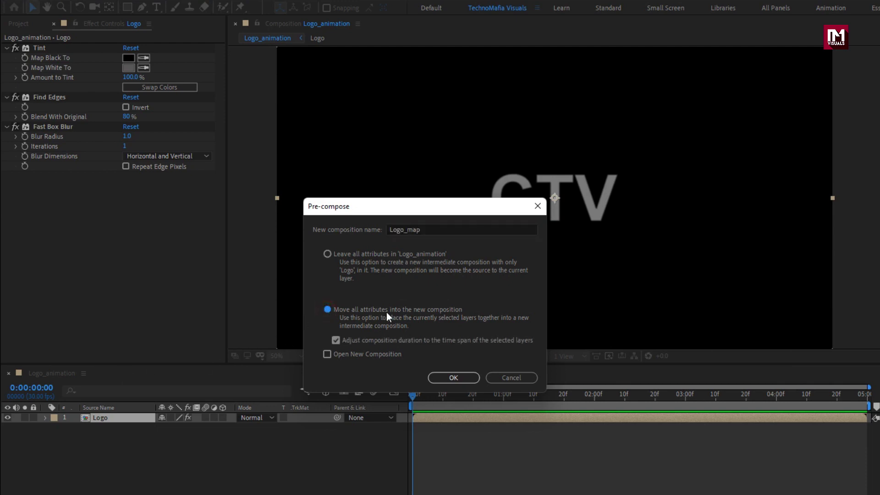
click(440, 378)
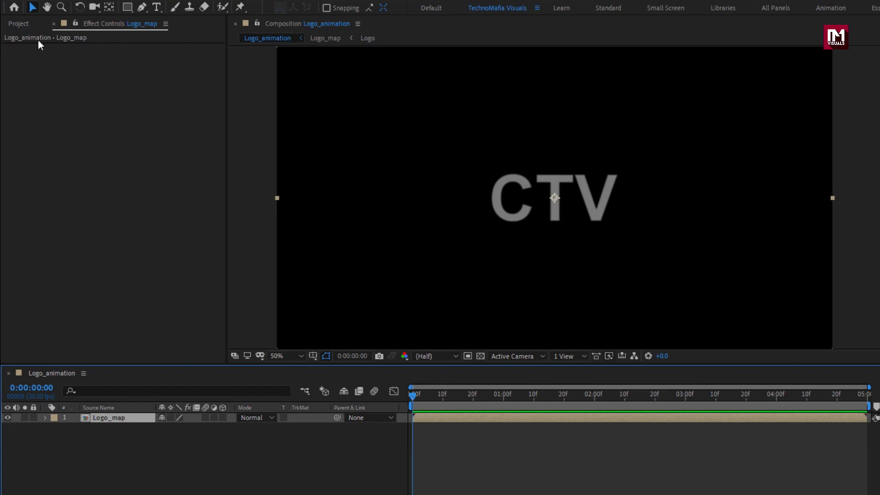
- Add Reflection Map.mp4 above the Logo_map layer in Logo_animation, and place the Logo composition on top of it
click(17, 24)
click(49, 161)
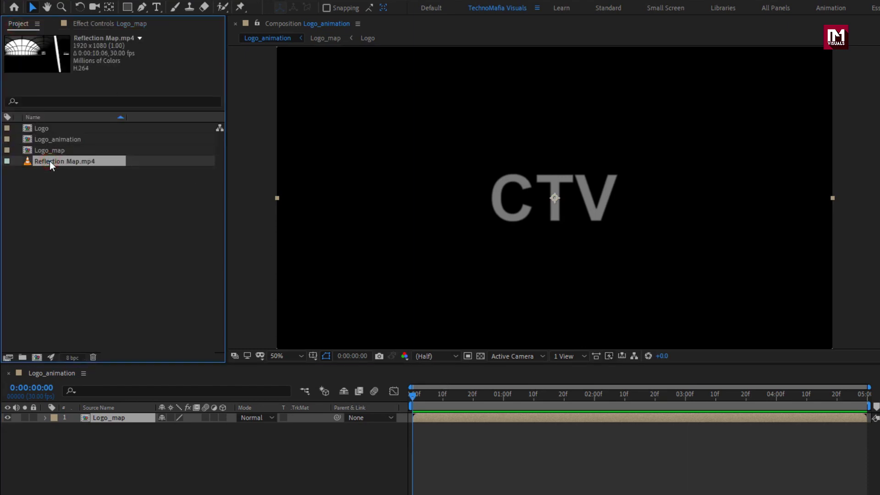
drag(50, 161, 124, 415)
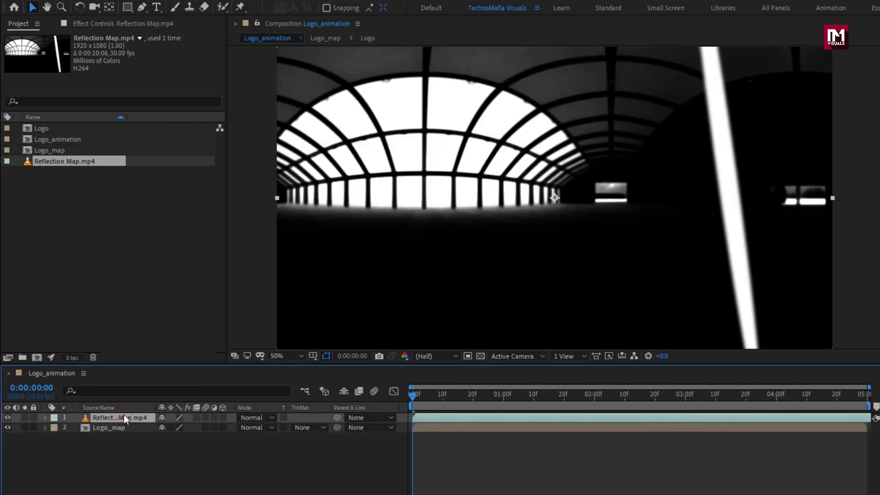
click(43, 131)
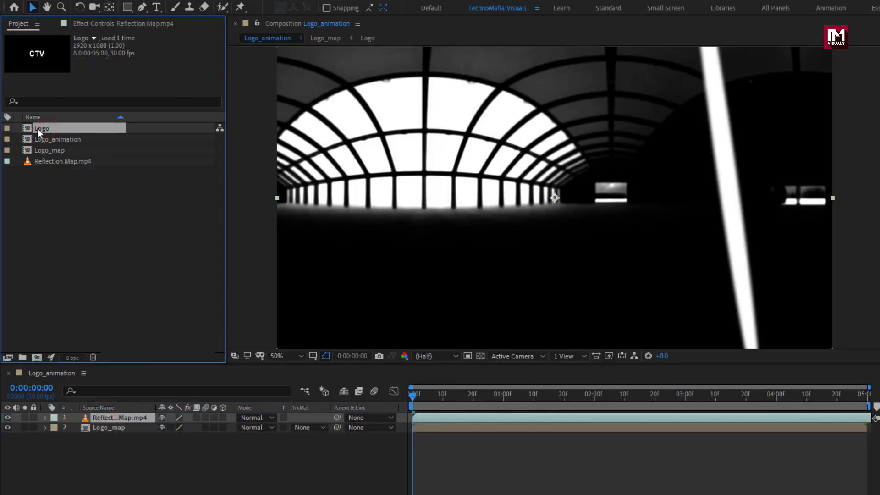
drag(37, 128, 107, 414)
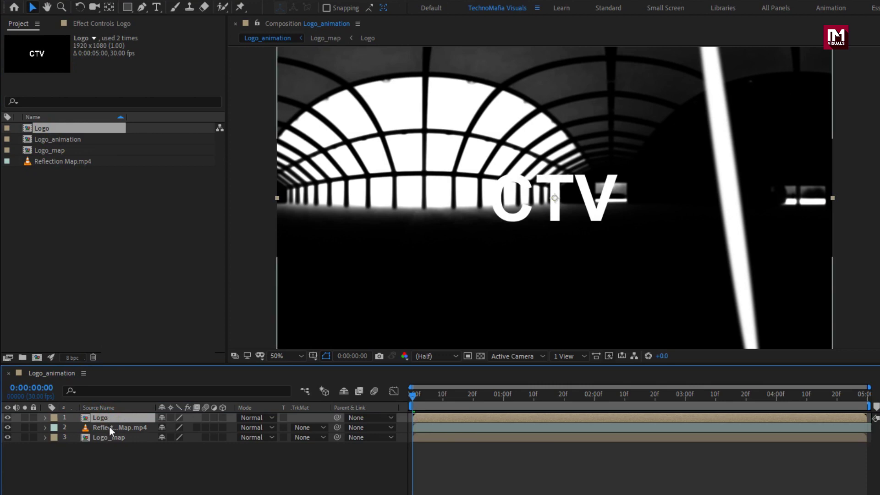
- Set the Reflection Map layer's track matte to Alpha Matte "Logo" and preview the result up to about 0:00:01:13
click(109, 427)
click(303, 427)
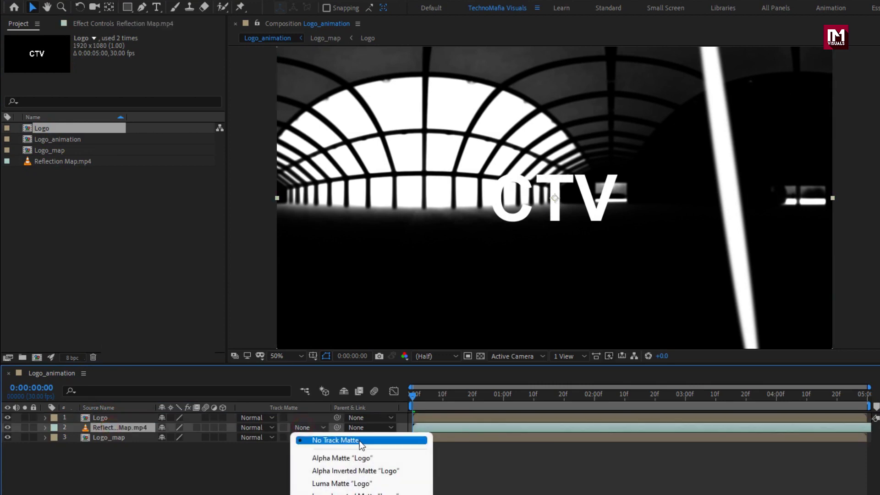
click(389, 459)
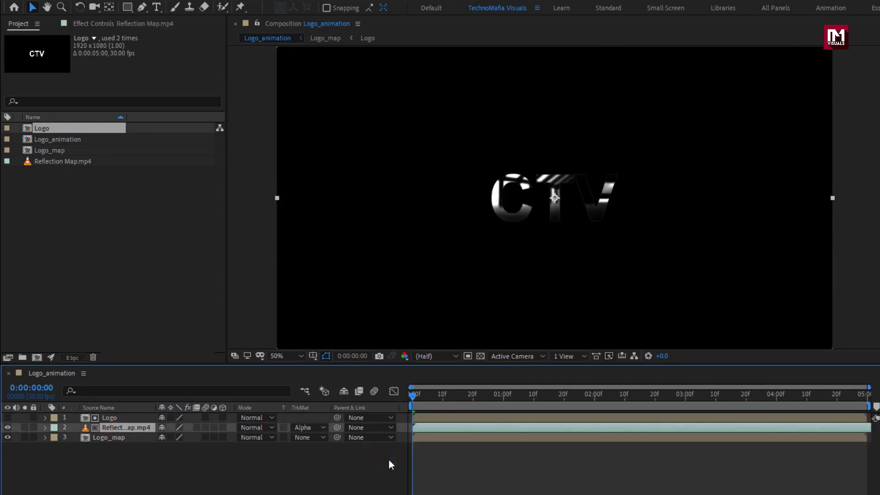
drag(422, 396, 540, 388)
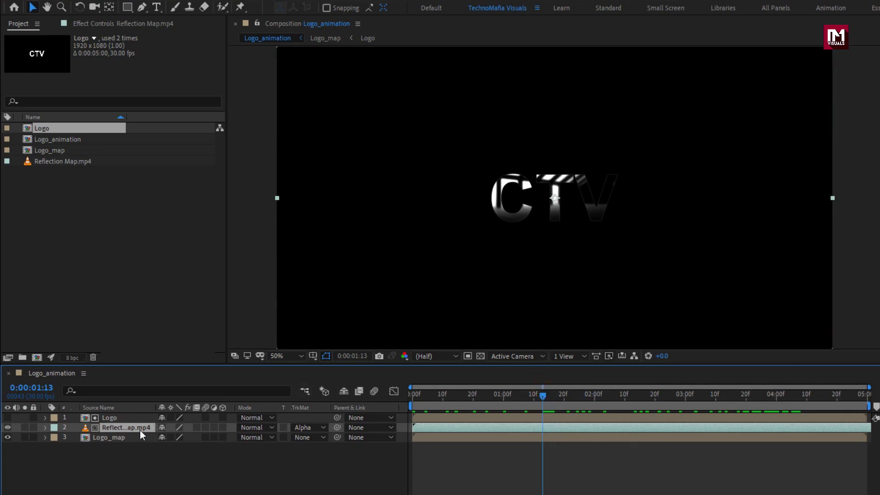
- Apply the Turbulent Displace effect to the Reflection Map layer
click(764, 38)
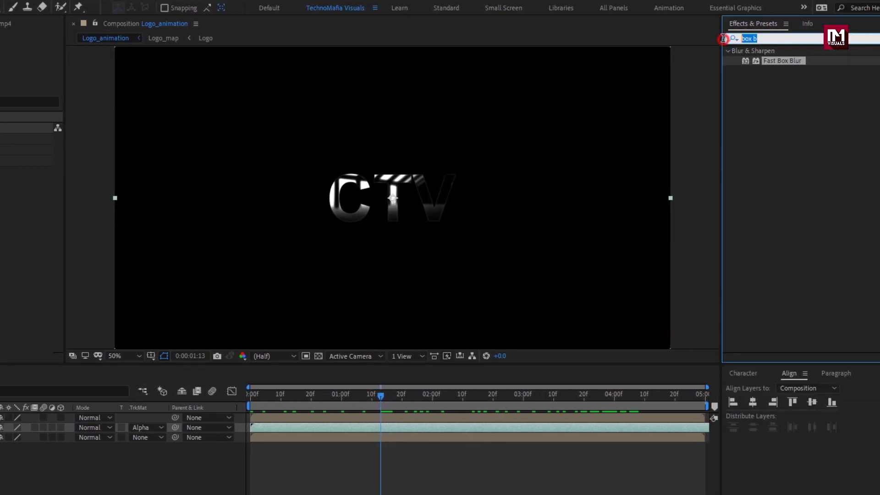
text(turb)
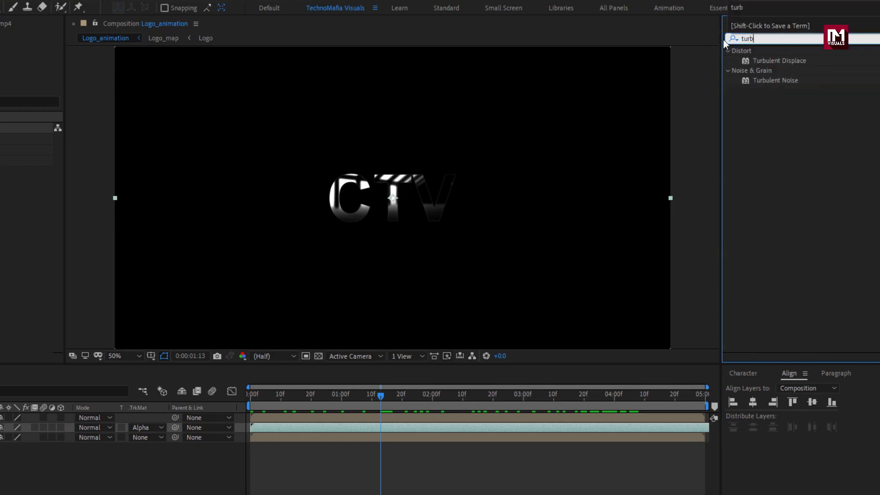
click(788, 60)
double_click(787, 60)
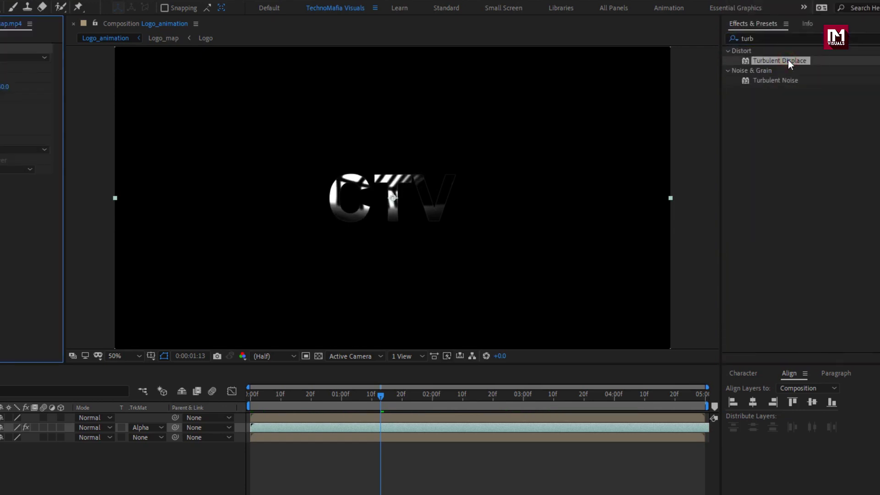
- Apply the CC Glass effect to the Reflection Map layer with Logo_map as its Bump Map
drag(769, 40, 718, 44)
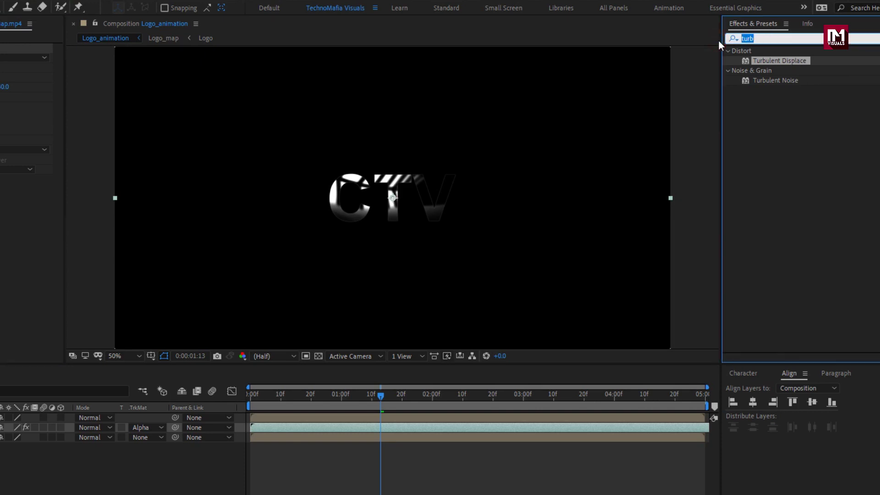
text(cc gl)
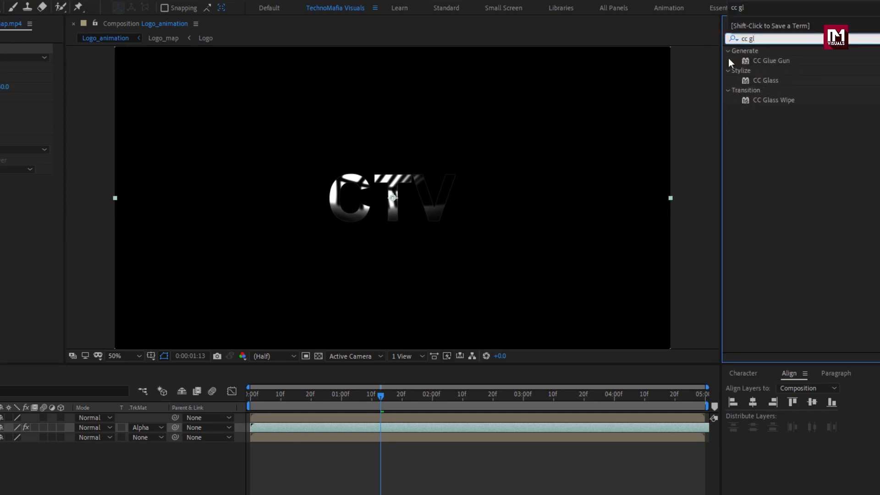
double_click(765, 80)
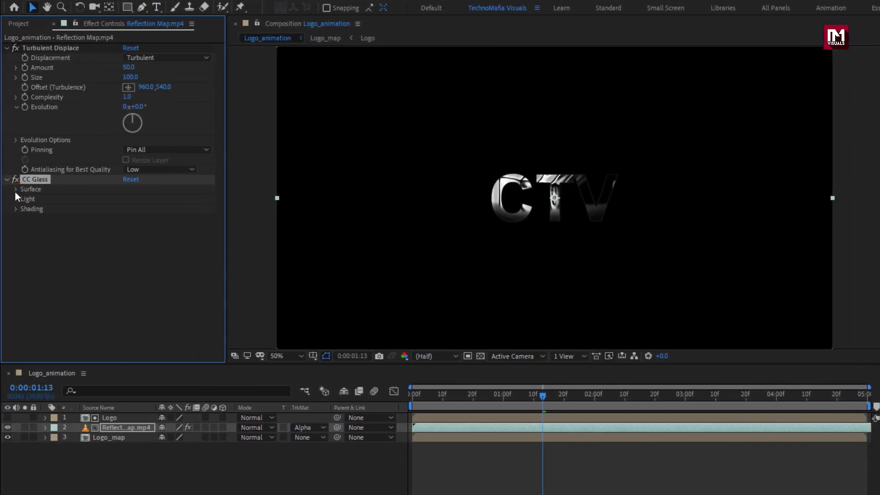
click(15, 190)
click(141, 200)
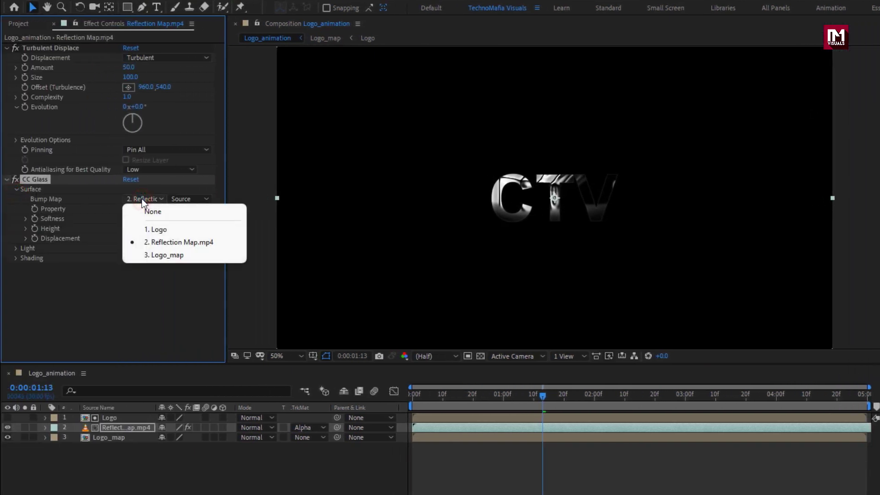
click(200, 255)
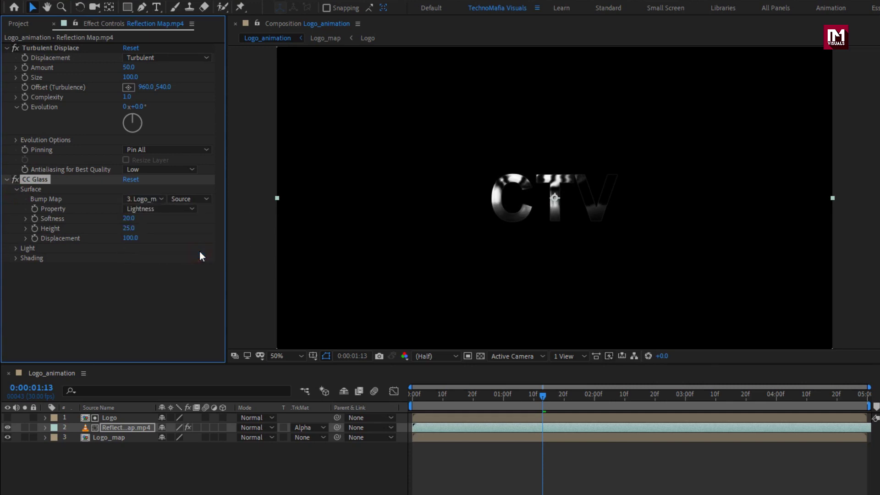
- Set the CC Glass surface to Softness 0, Height 20 and Displacement 300, and collapse both effects' settings
text(0)
key(Return)
click(122, 229)
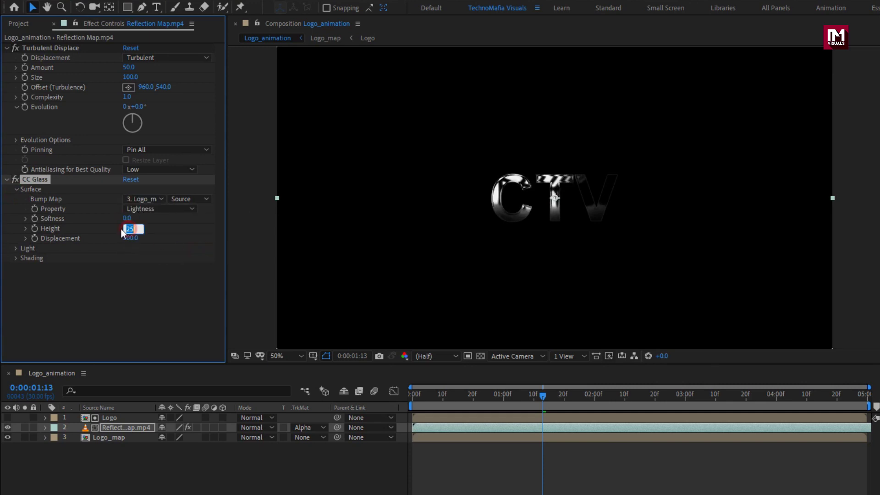
text(20)
key(Return)
click(131, 238)
text(300)
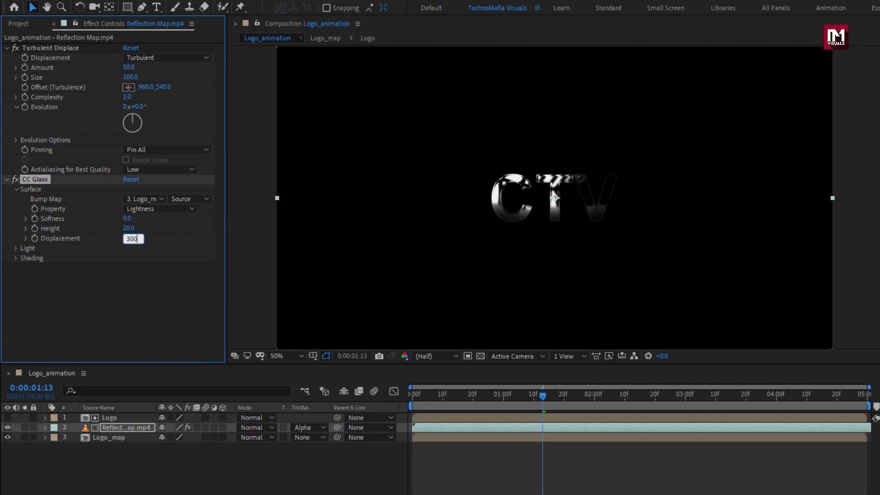
key(Return)
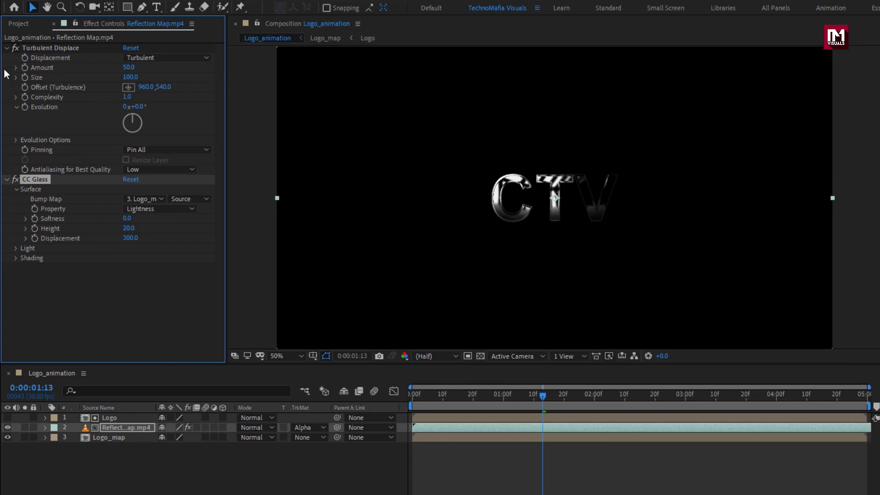
click(7, 48)
click(6, 58)
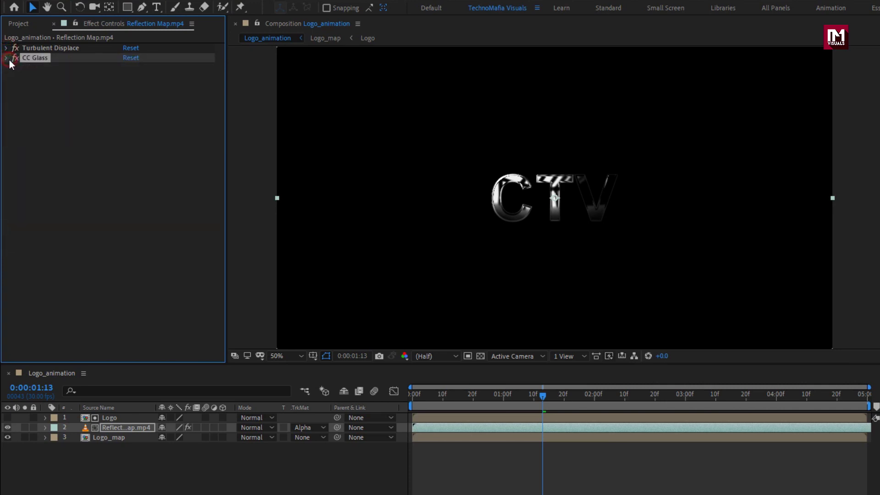
- Apply the CC Blobbylize effect to the Reflection Map layer with Logo_map as its Blob Layer
click(763, 37)
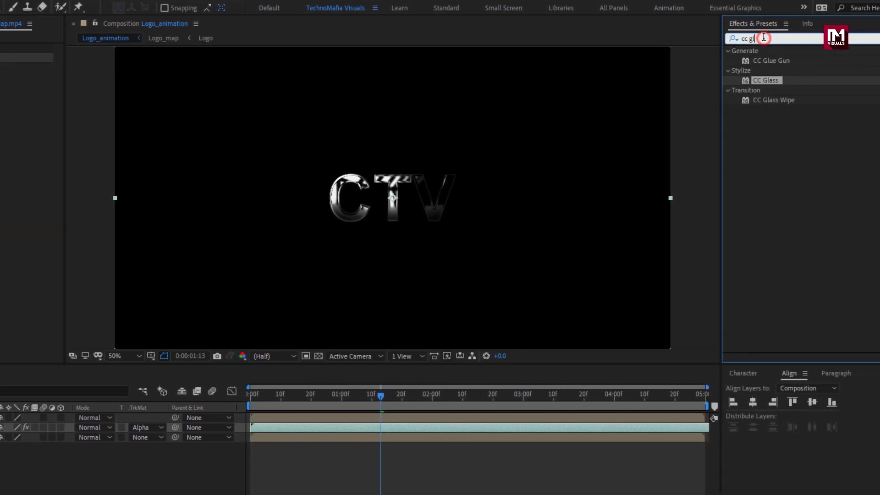
key(BackSpace)
key(BackSpace)
text(bl)
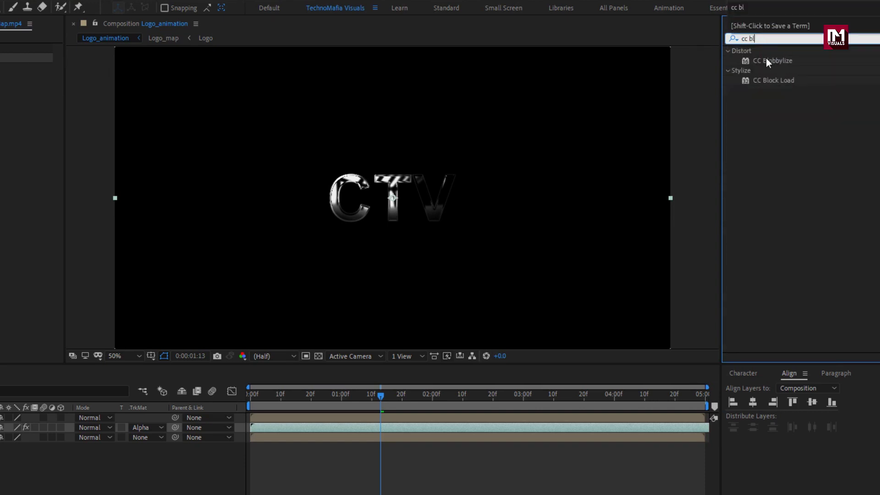
double_click(766, 59)
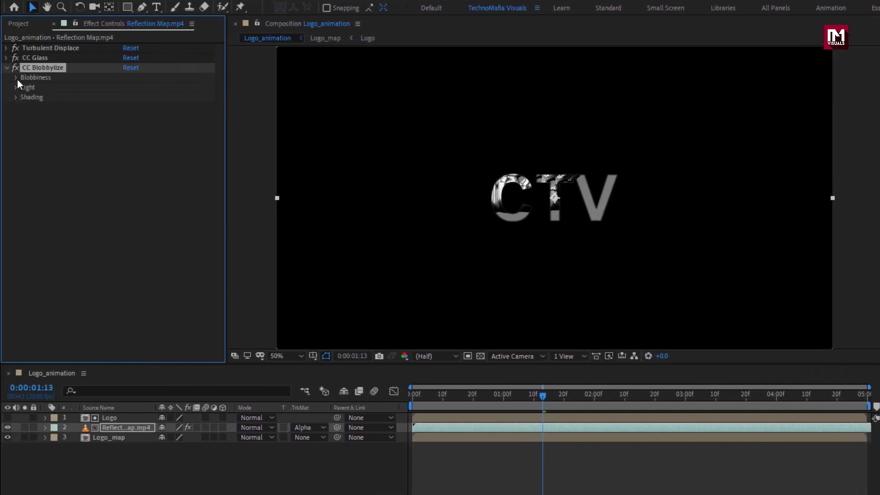
click(16, 78)
click(130, 86)
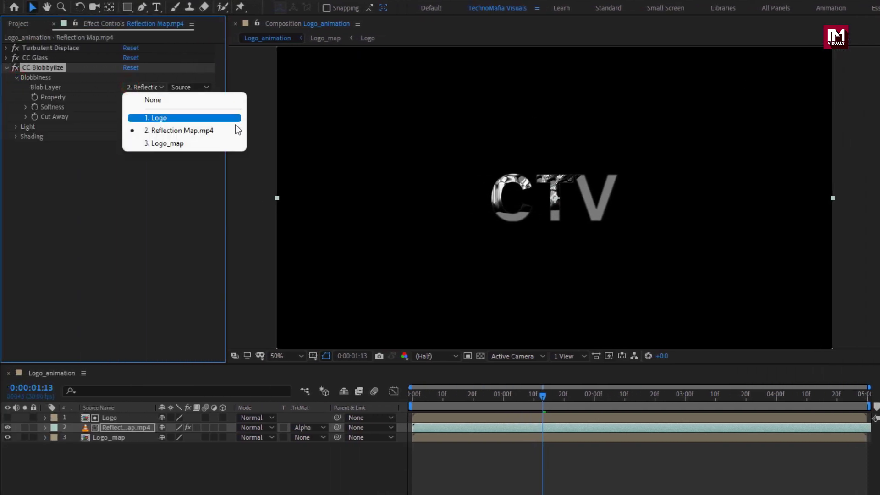
click(230, 143)
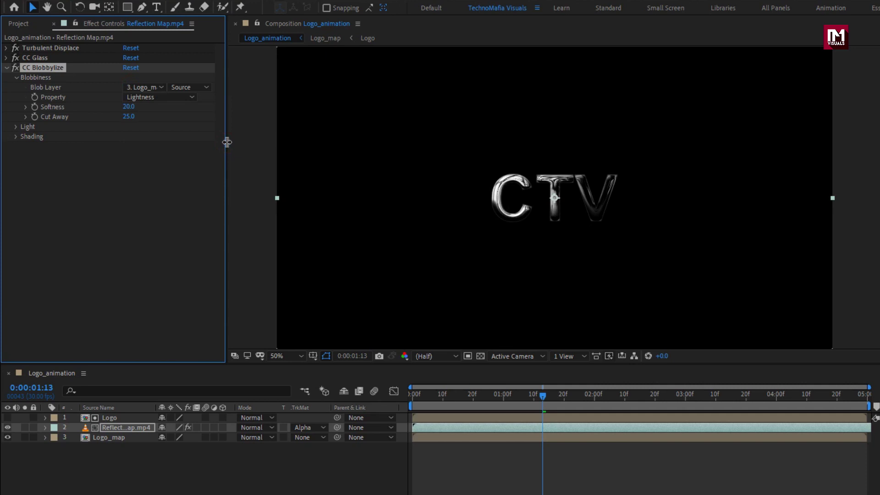
- Set the CC Blobbylize Softness to 10 and Cut Away to 0
click(125, 107)
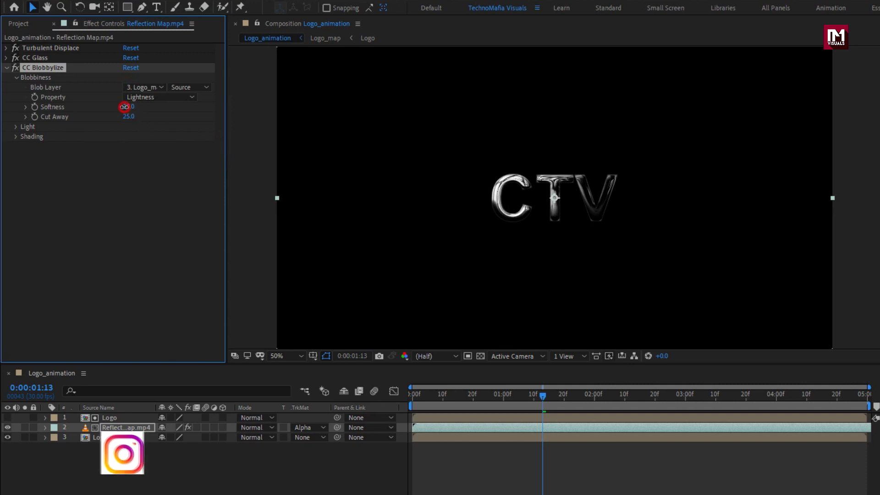
text(10)
key(Return)
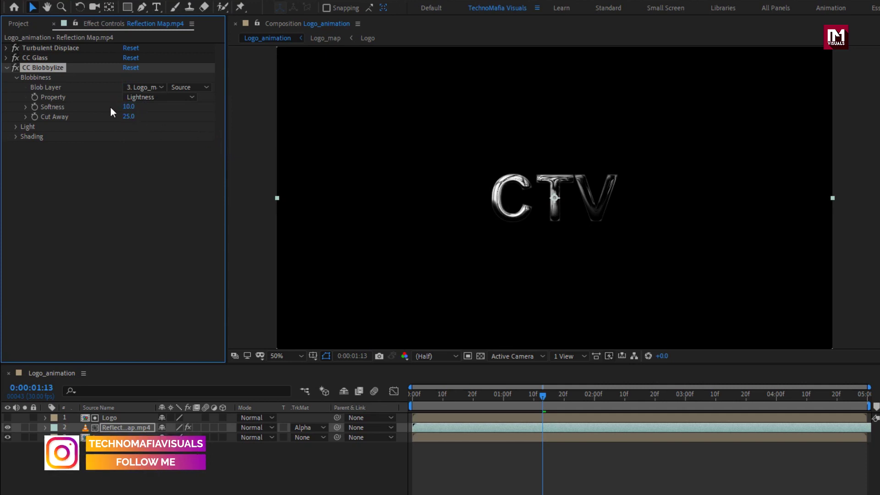
click(126, 116)
text(0)
key(Return)
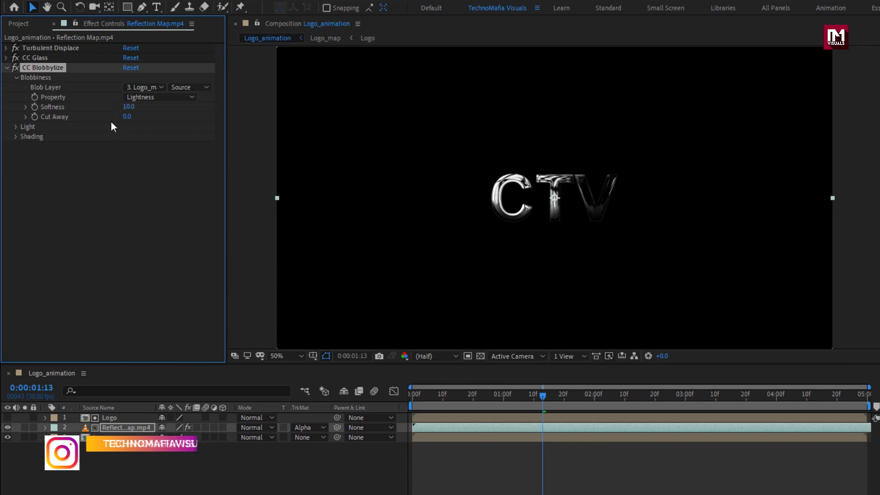
- Set the CC Blobbylize shading to Ambient 9 and Diffuse 10
click(19, 137)
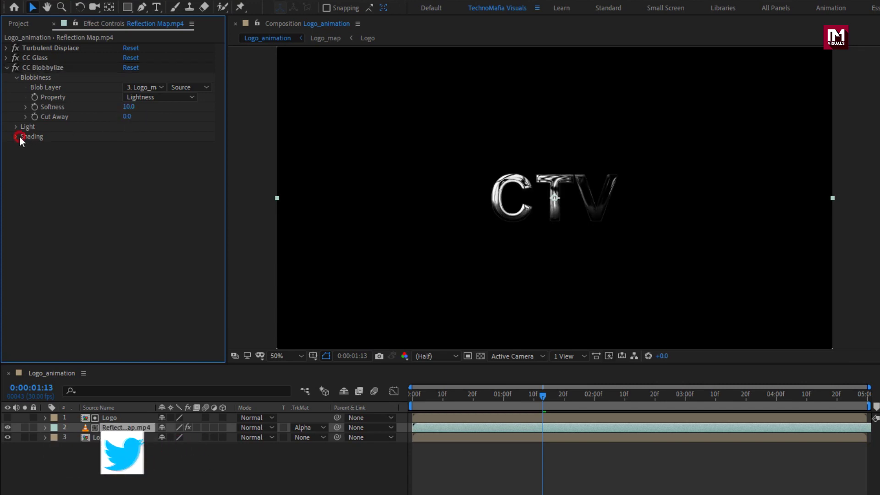
click(17, 137)
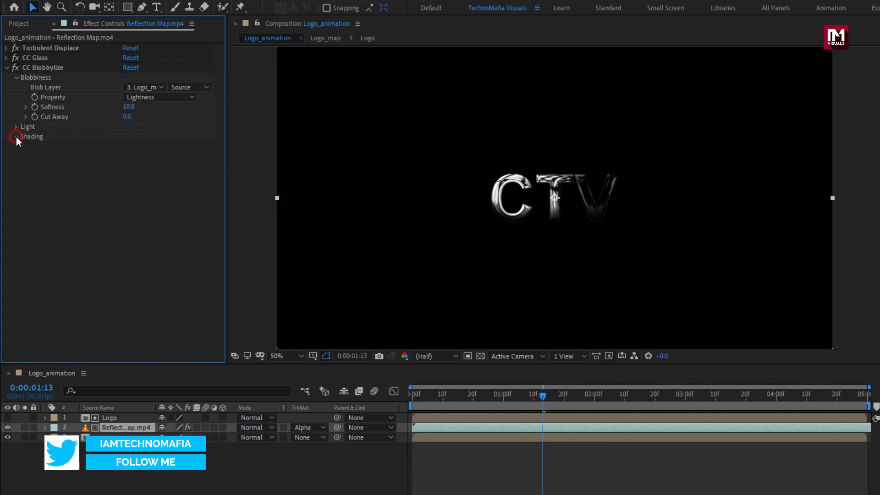
click(128, 146)
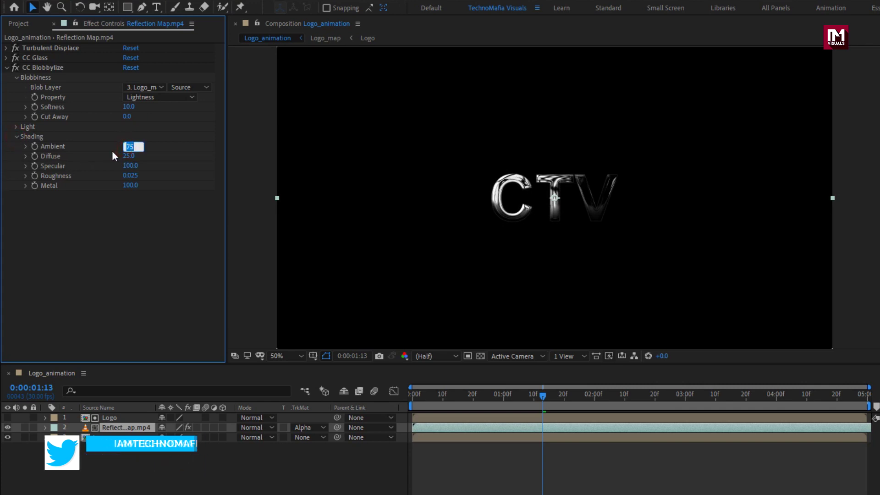
text(9)
key(Return)
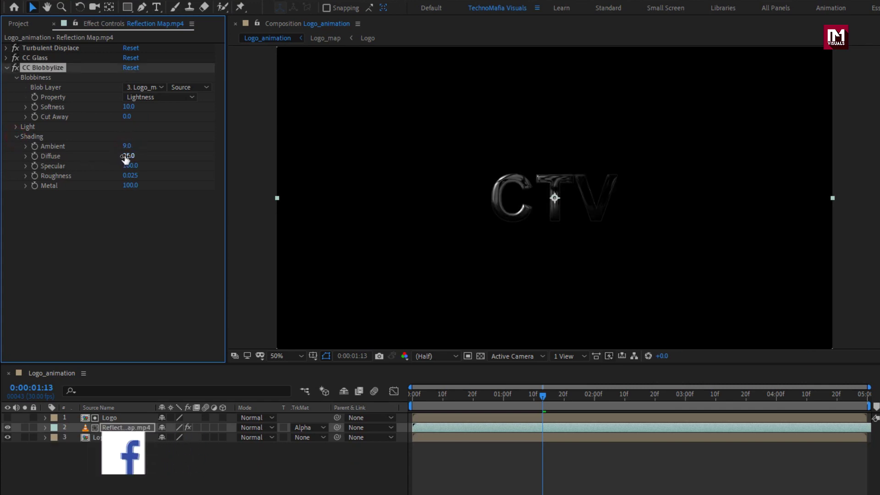
click(127, 157)
text(10)
key(Return)
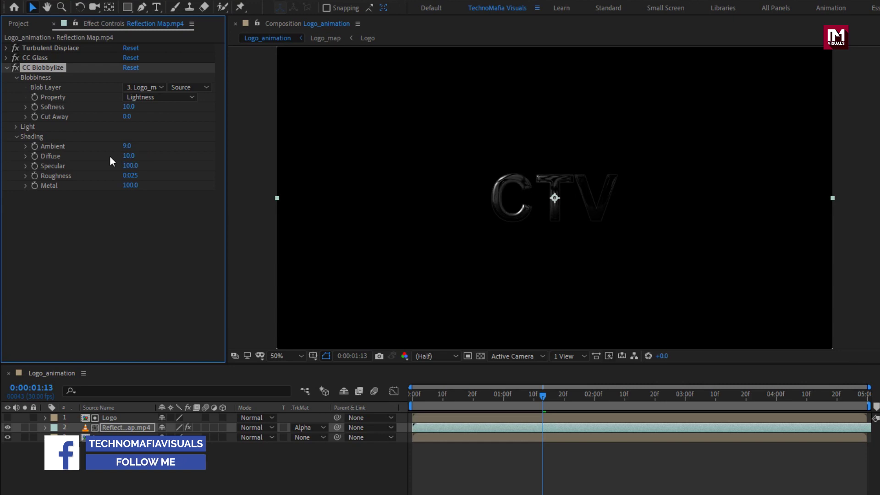
- Set the CC Blobbylize Roughness to 0.5 and scrub through the timeline to preview the metallic logo
text(0.5)
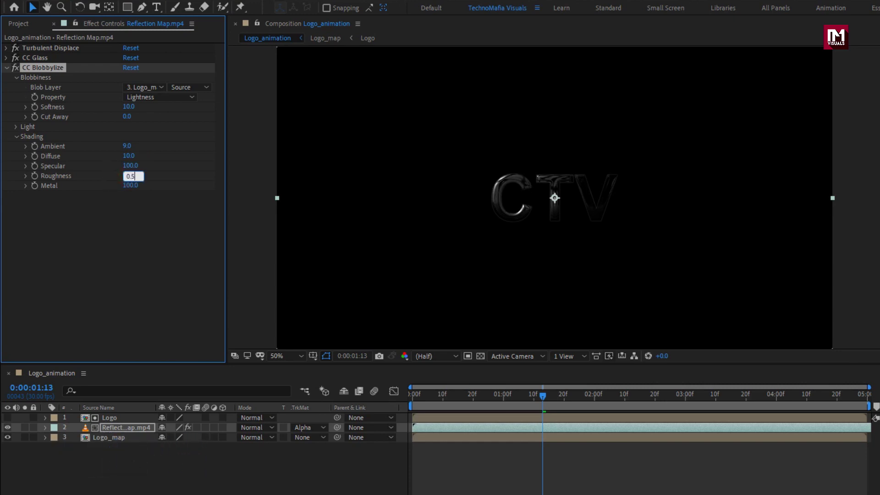
key(Return)
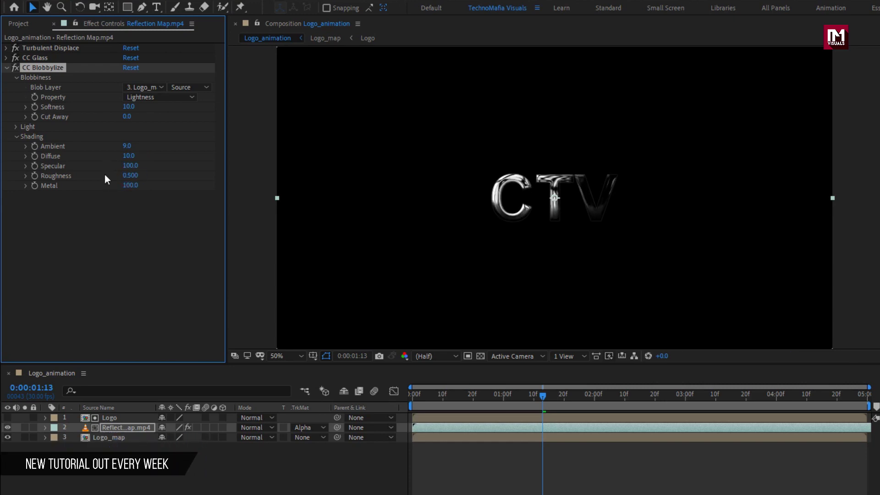
drag(432, 395, 588, 395)
drag(648, 397, 715, 400)
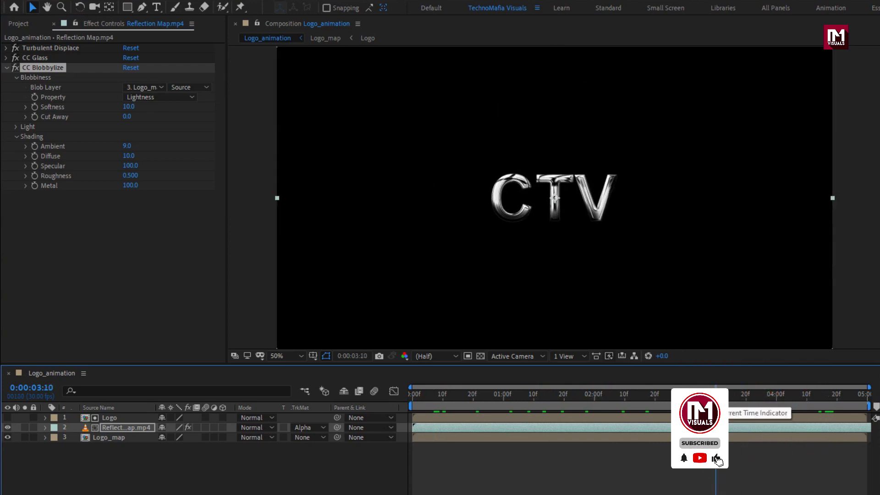
- Add an adjustment layer above the logo layers and apply the CC Toner effect to it
click(164, 470)
right_click(163, 468)
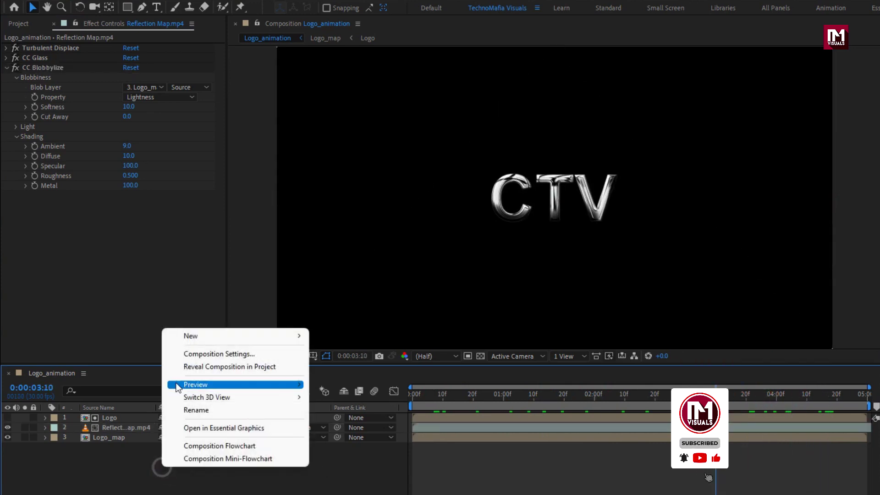
mouse_move(285, 336)
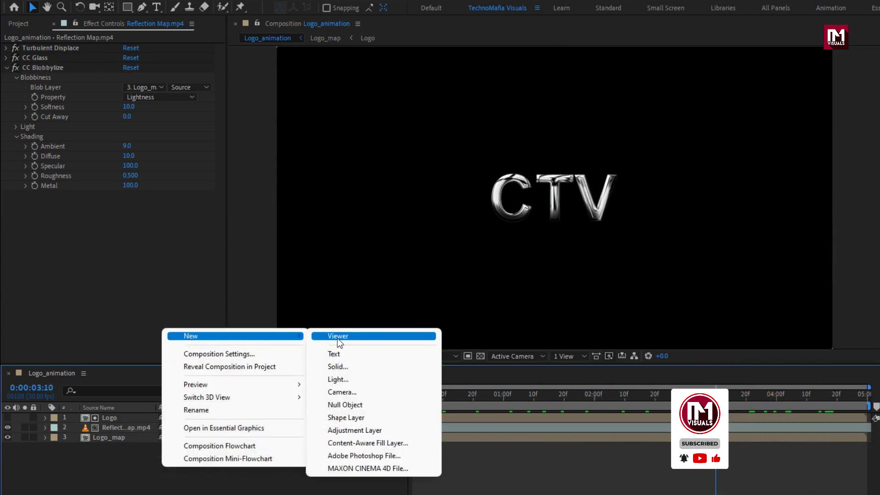
click(367, 429)
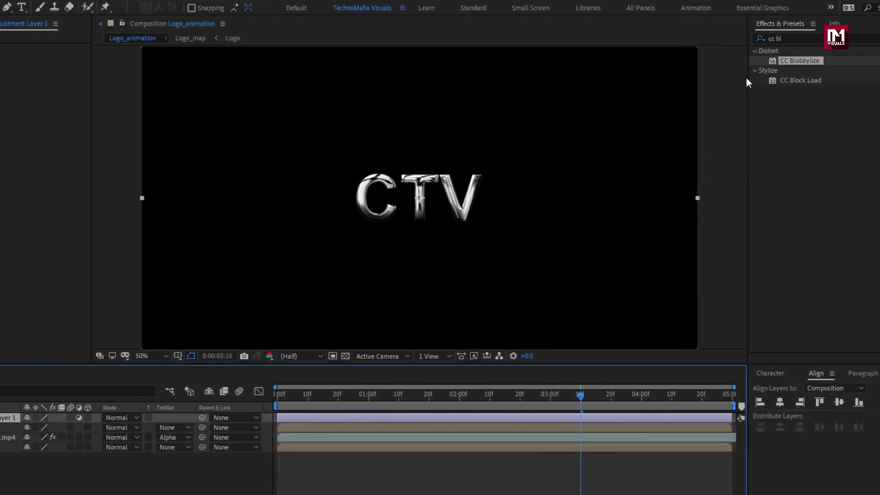
click(722, 38)
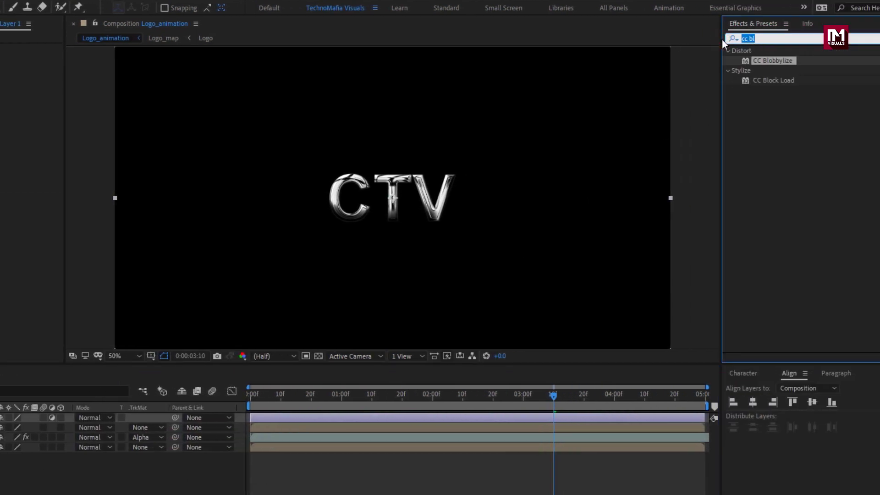
text(cc to)
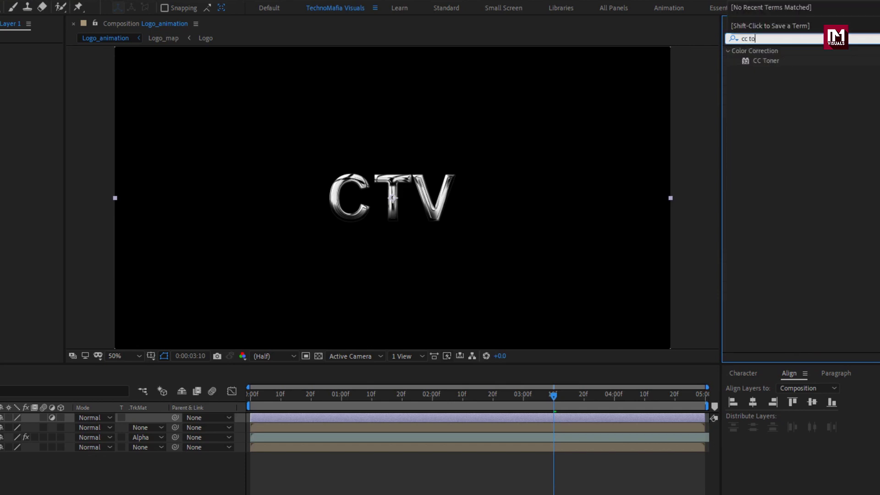
double_click(766, 60)
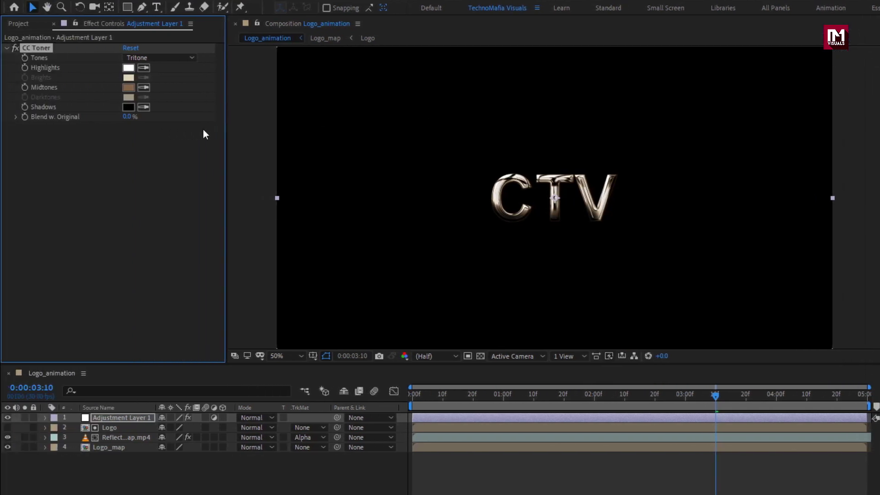
- Set the CC Toner Shadows color to dark brown 270C01
click(128, 107)
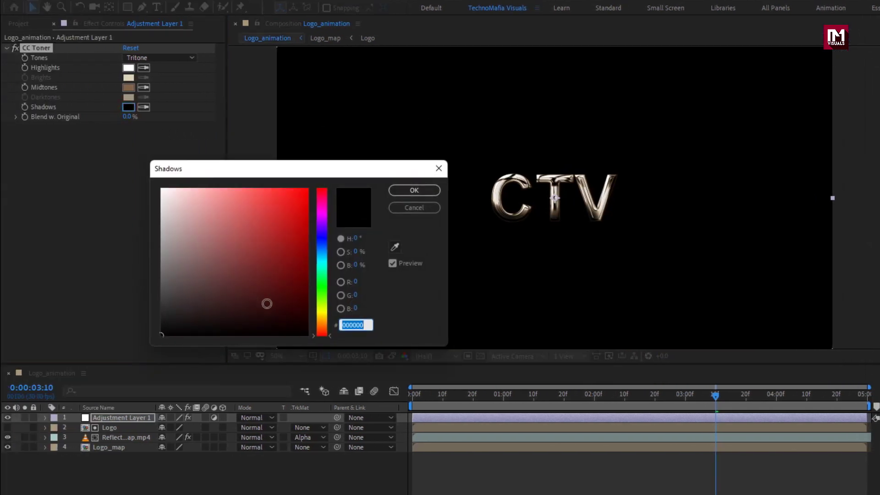
drag(321, 336, 301, 310)
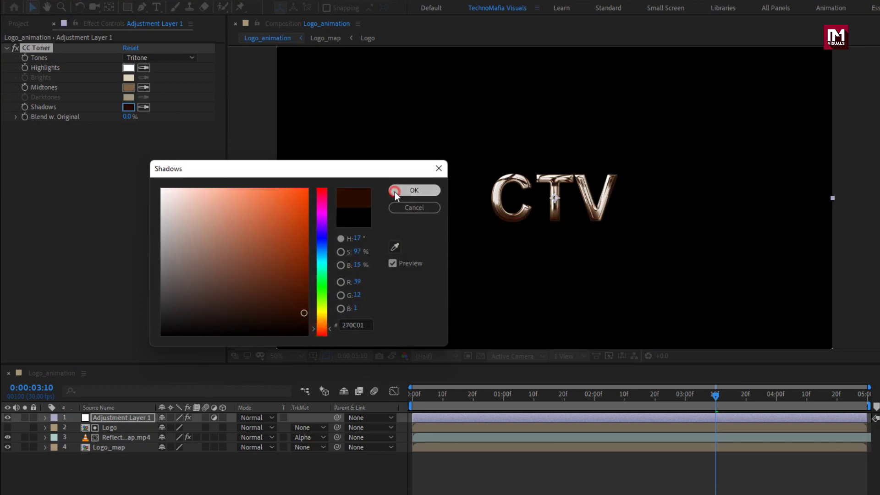
click(394, 191)
- Set the CC Toner Midtones color to saturated brown-orange A55703
click(132, 89)
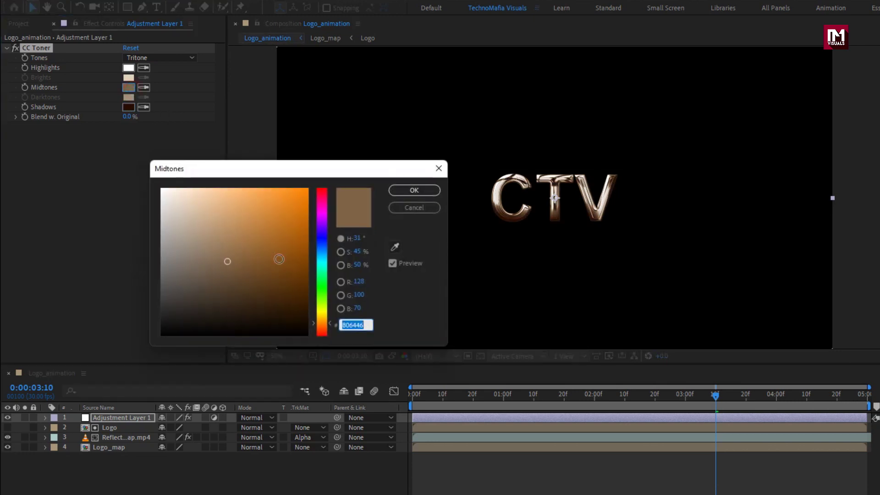
mouse_move(279, 257)
mouse_down()
mouse_move(285, 218)
mouse_move(295, 213)
mouse_move(306, 240)
mouse_up()
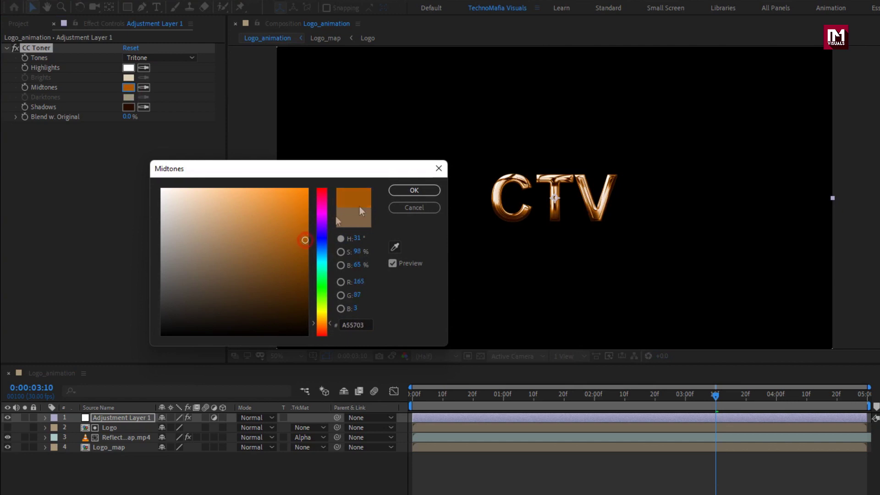
click(414, 189)
- Set the CC Toner Highlights color to a pale cream
click(129, 68)
mouse_move(322, 329)
mouse_down()
mouse_move(321, 308)
mouse_move(324, 323)
mouse_up()
mouse_move(212, 215)
mouse_down()
mouse_move(196, 191)
mouse_move(215, 191)
mouse_move(184, 189)
mouse_up()
click(414, 190)
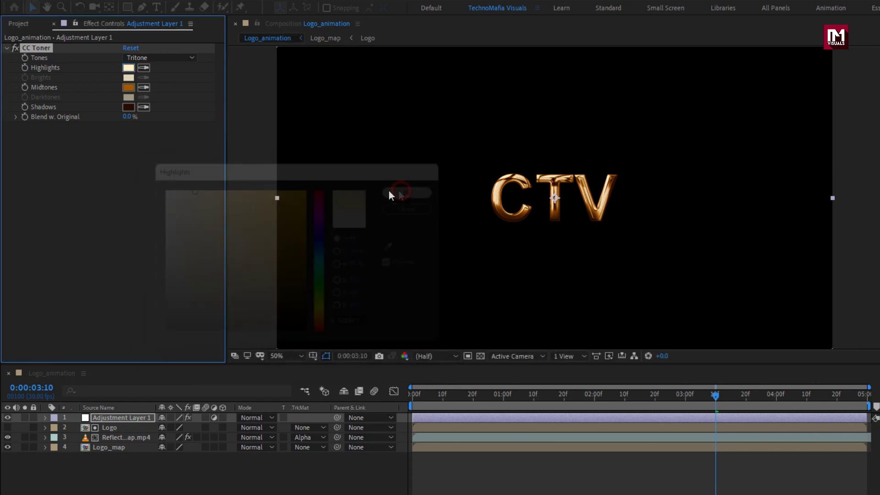
- Check the golden tint at an earlier frame and brighten the CC Toner Midtones color to orange FC8709
click(458, 396)
drag(465, 400, 577, 398)
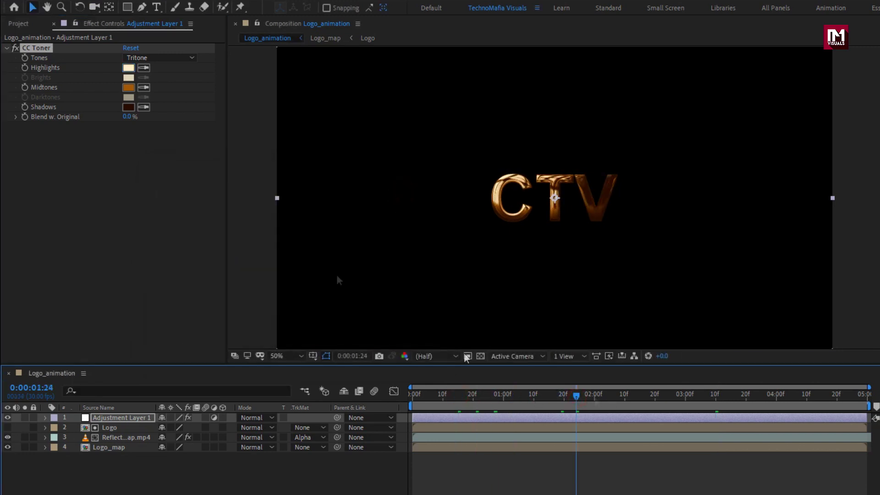
click(129, 87)
mouse_move(297, 225)
mouse_down()
mouse_move(295, 204)
mouse_move(275, 197)
mouse_move(303, 190)
mouse_up()
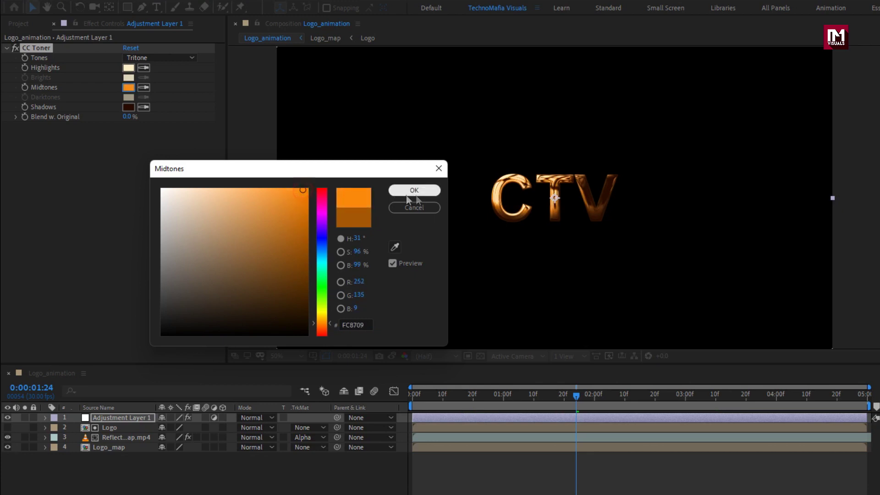
click(414, 191)
- Check the tint around 0:00:03:04 and soften the CC Toner Midtones color to D48025
click(700, 397)
mouse_move(699, 399)
mouse_down()
mouse_move(730, 398)
mouse_move(701, 399)
mouse_up()
click(129, 87)
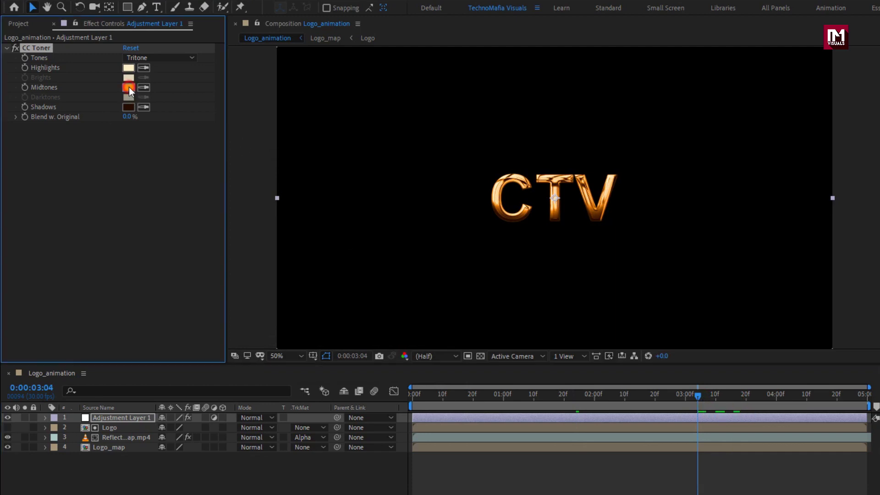
click(294, 210)
drag(294, 210, 281, 210)
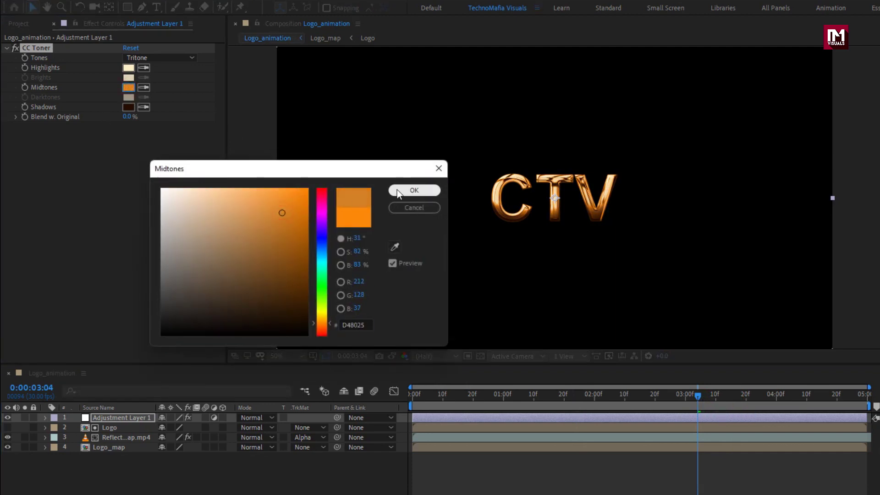
click(397, 189)
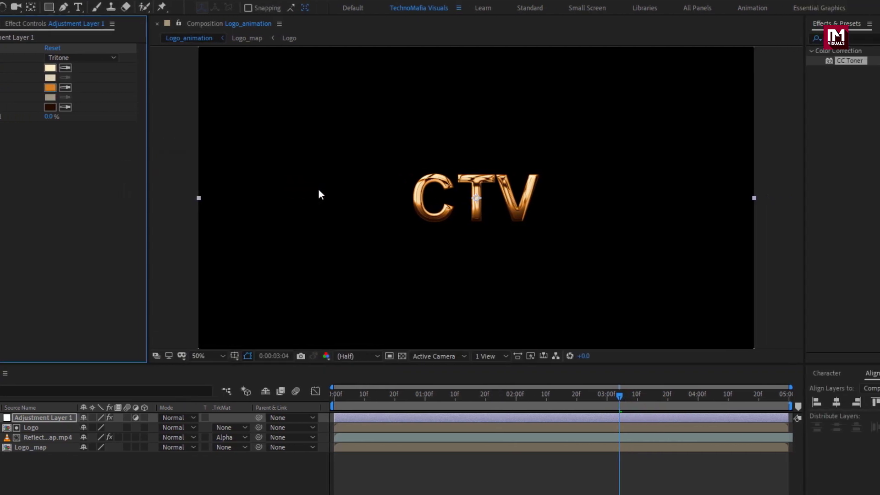
- Apply the Color Correction Exposure effect to the adjustment layer and set its master Exposure to 0.80
click(761, 40)
drag(761, 40, 740, 39)
key(BackSpace)
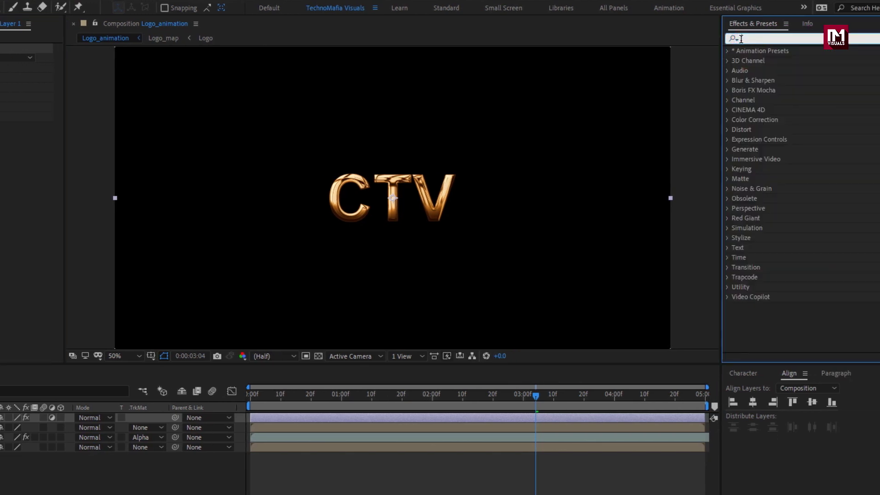
text(expo)
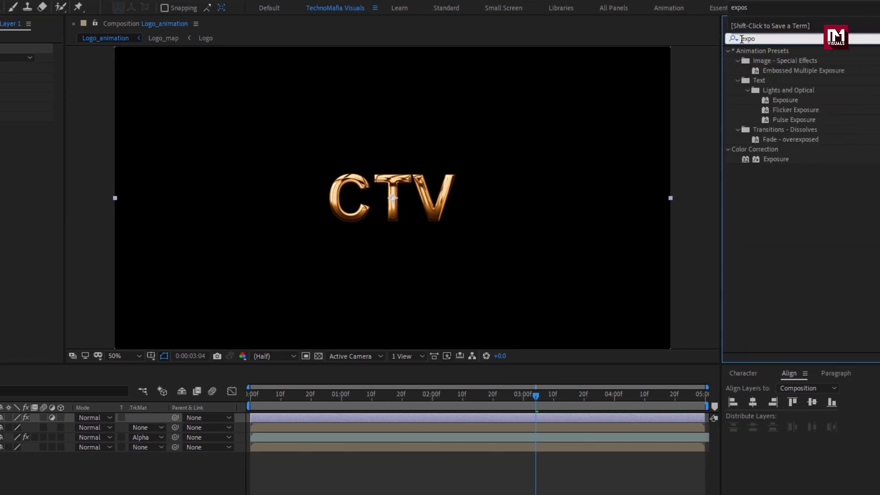
click(774, 159)
double_click(776, 159)
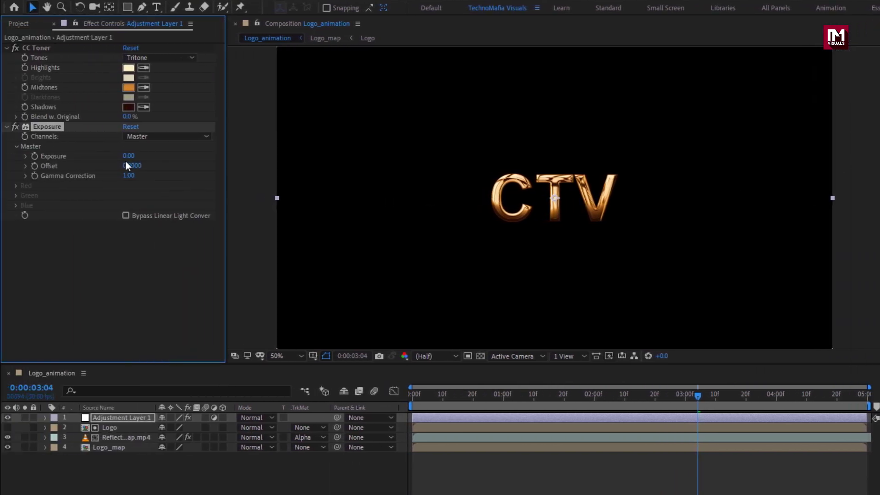
text(0)
key(Return)
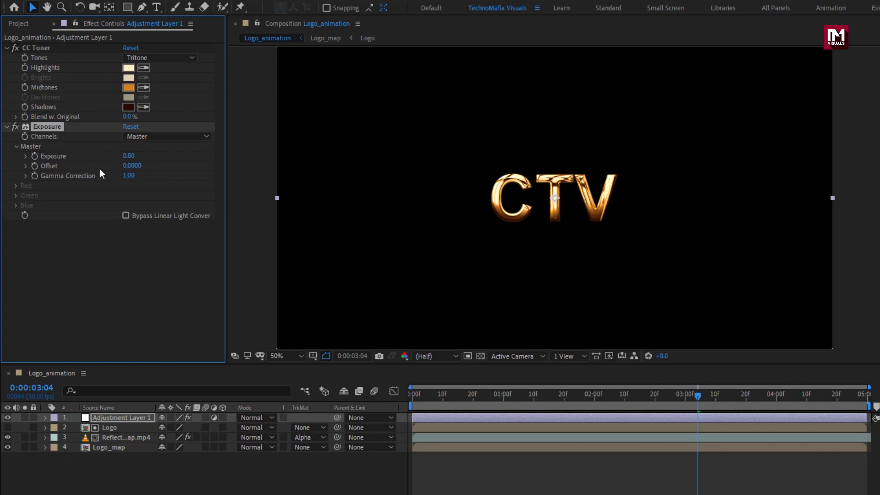
- Pre-compose all four layers into a new composition named "Golden logo", moving all attributes into it
drag(120, 458, 111, 415)
right_click(111, 415)
click(130, 362)
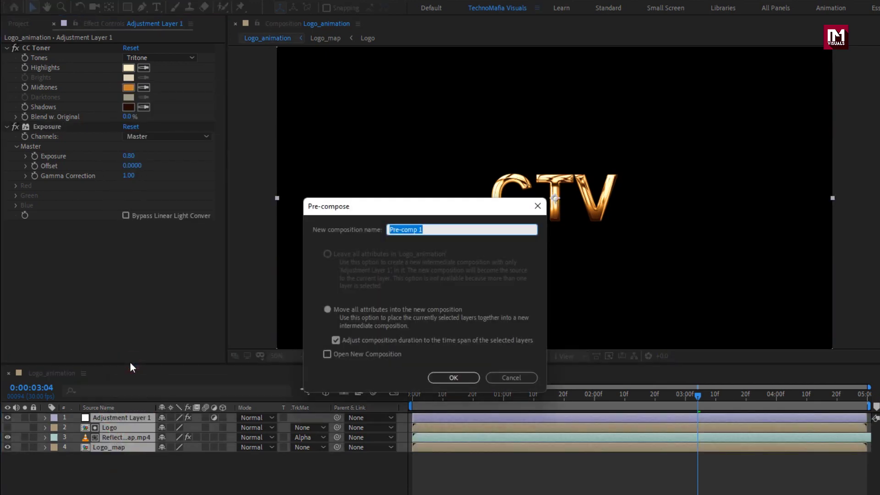
text(Golden logo)
click(437, 375)
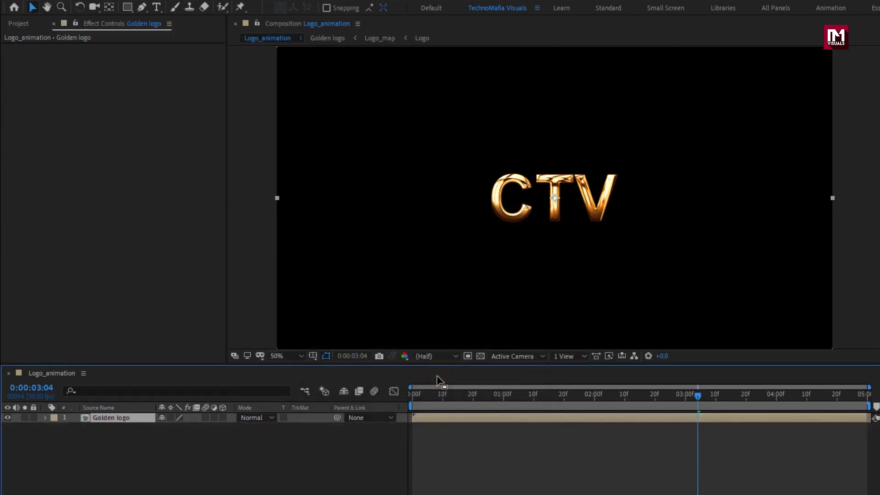
- Create a black 1920 × 1080 px solid named "BG" and place it below the Golden logo layer
right_click(209, 443)
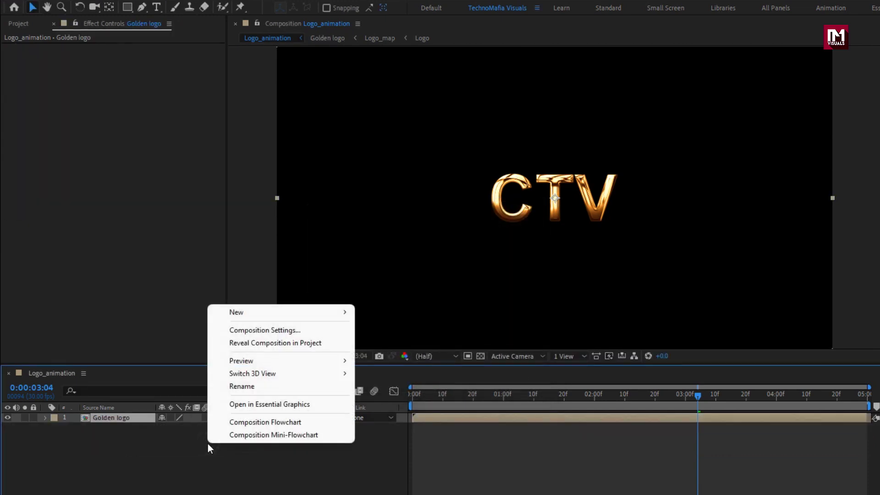
mouse_move(244, 312)
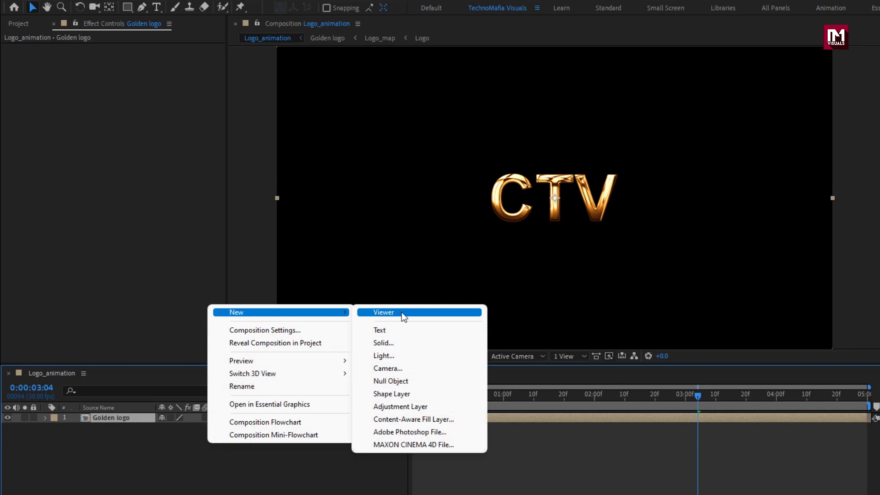
click(403, 343)
text(BG)
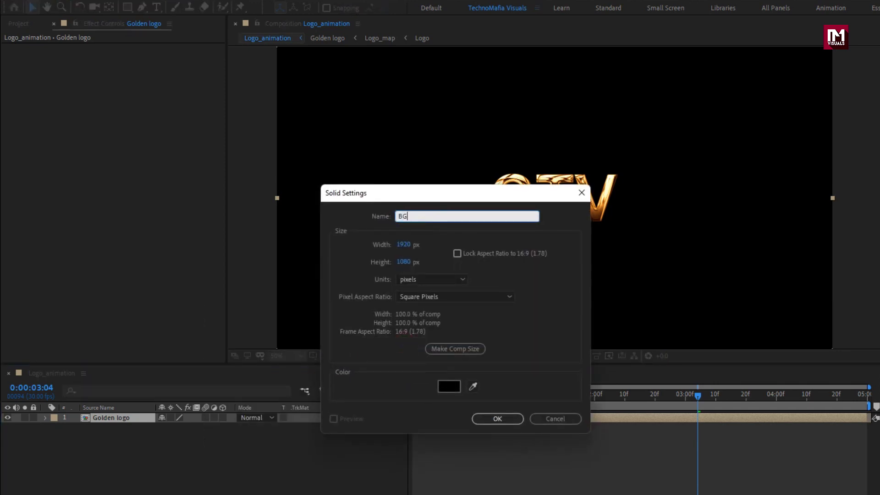
click(501, 417)
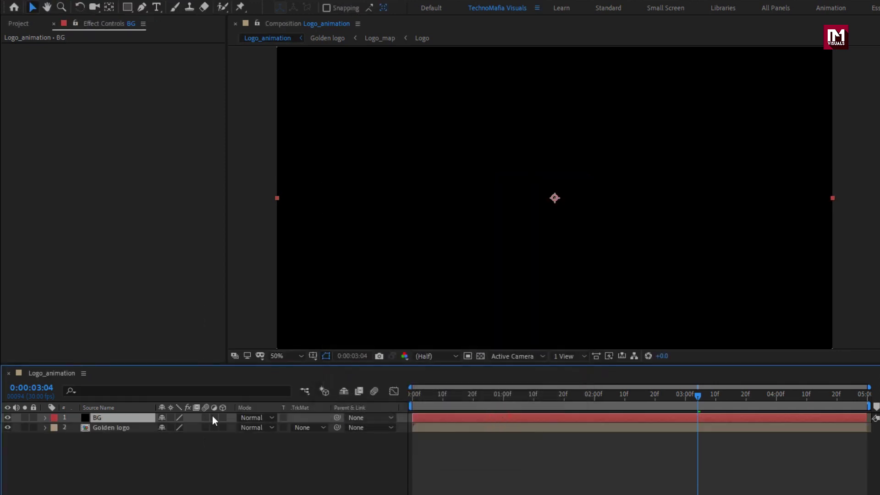
drag(100, 417, 100, 445)
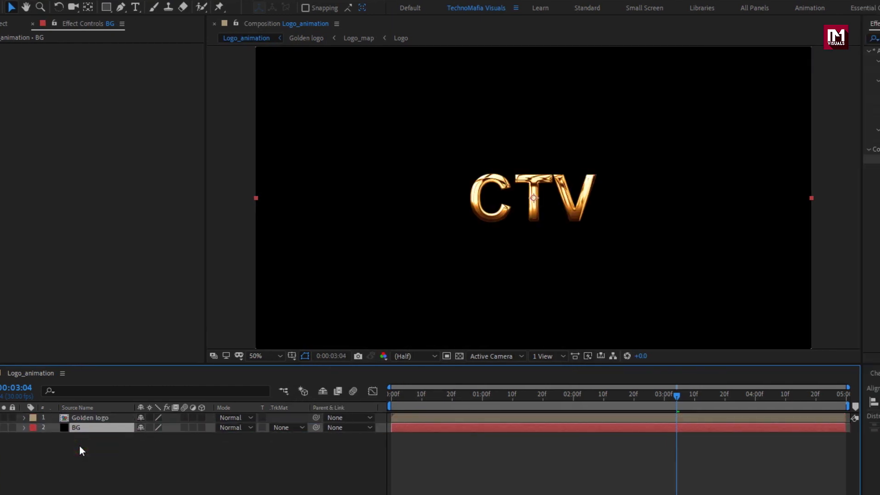
- Apply the Gradient Ramp effect to the BG layer
double_click(761, 37)
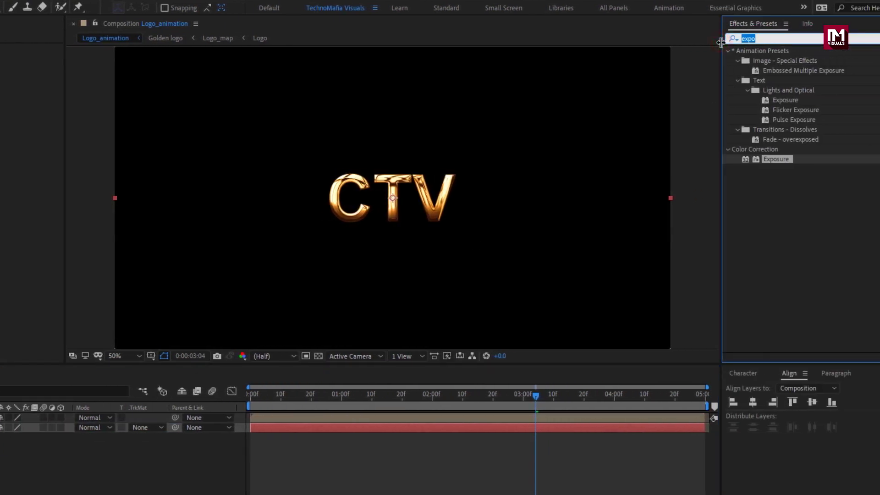
text(ramp)
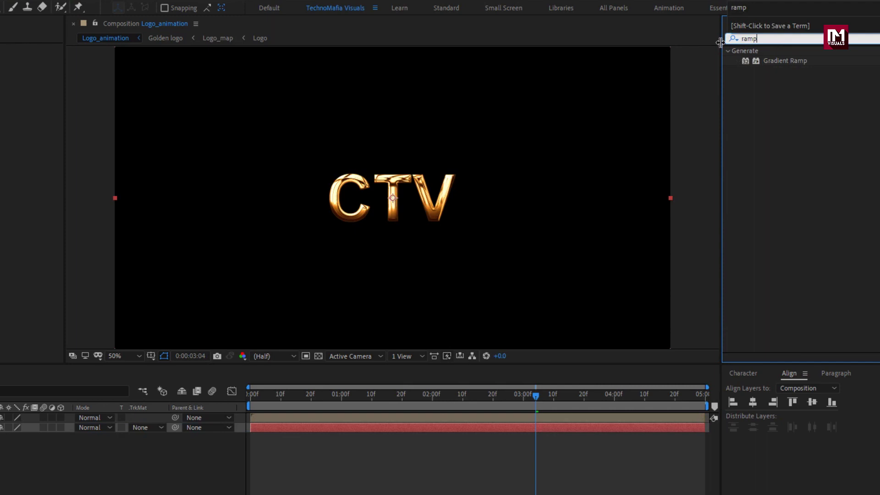
double_click(787, 63)
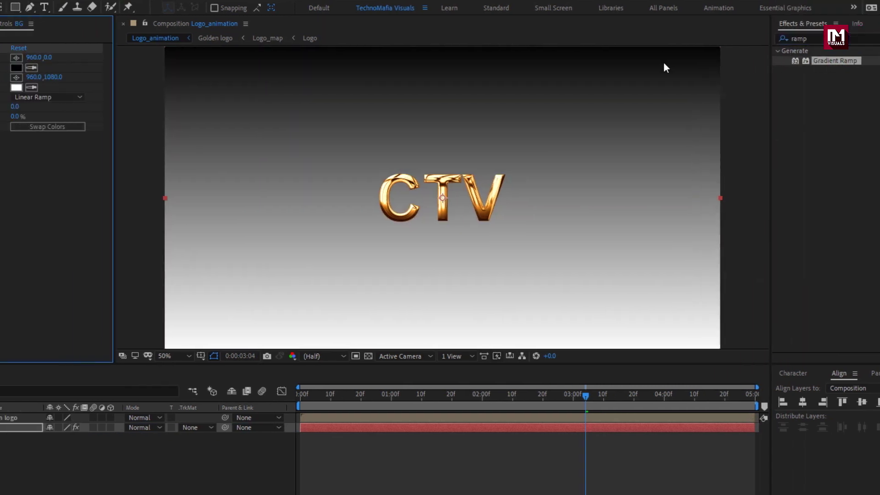
- Set the Gradient Ramp End Color to dark gray 181818 and its Ramp Scatter to 300
click(129, 87)
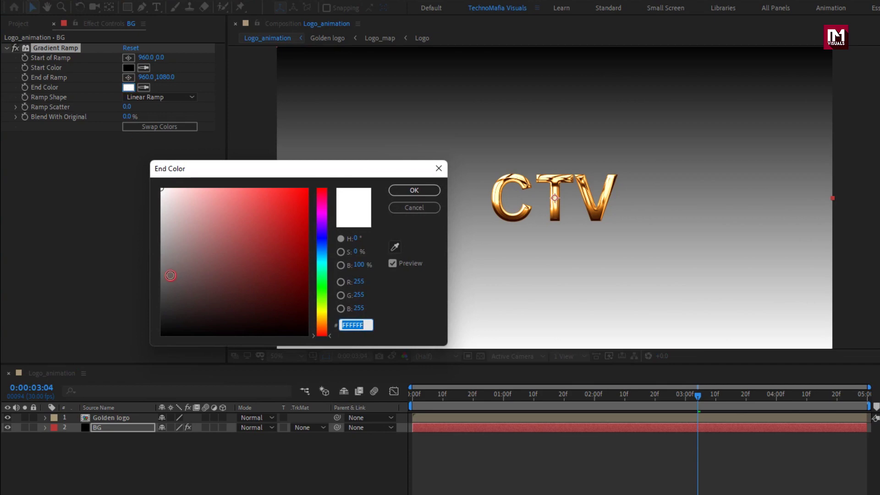
drag(170, 276, 161, 322)
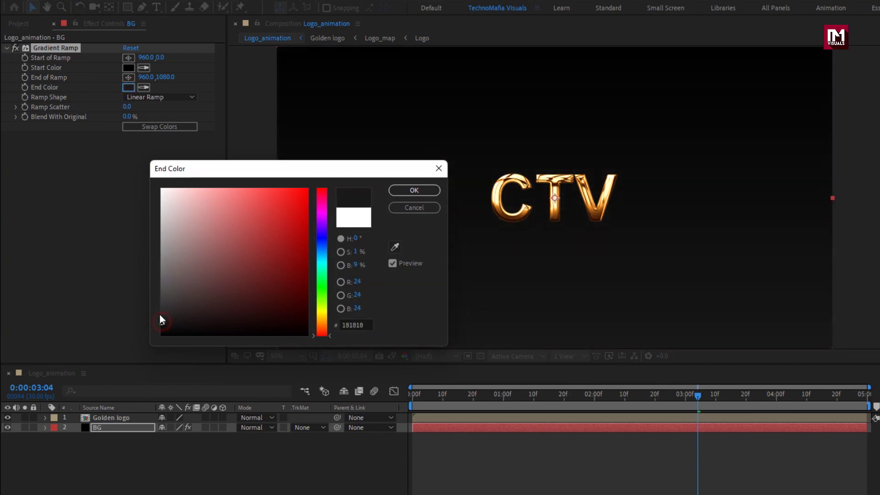
click(415, 190)
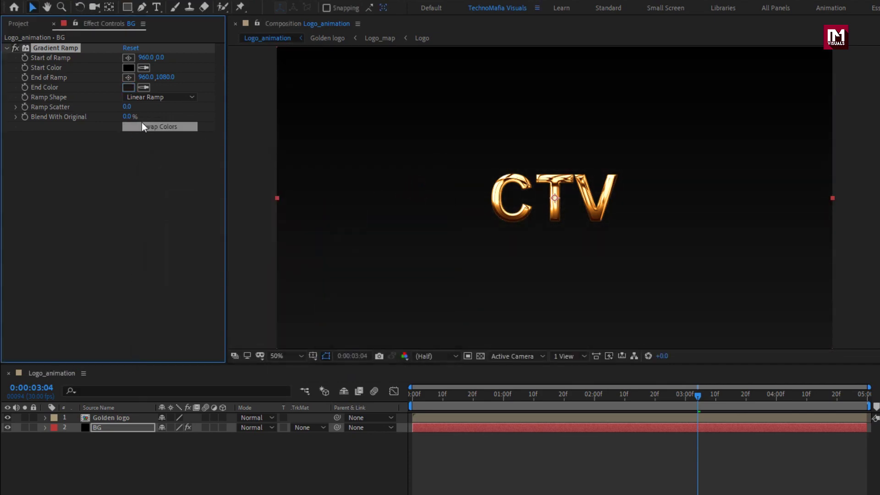
click(126, 106)
text(300)
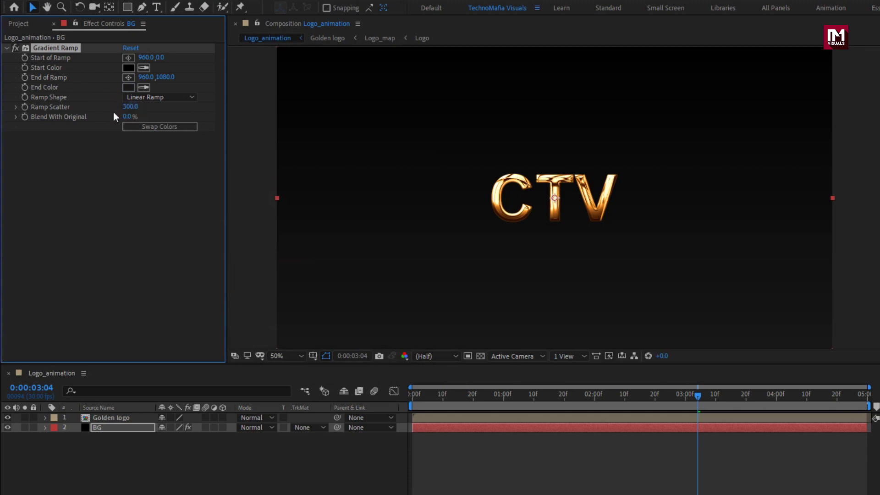
- Create a black 1920 × 1080 px solid named "noise" above the Golden logo layer
click(164, 457)
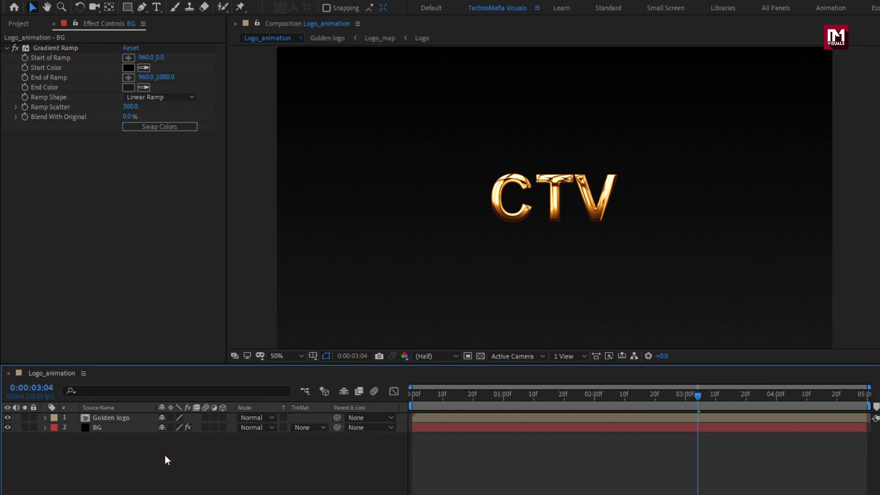
right_click(164, 455)
mouse_move(190, 326)
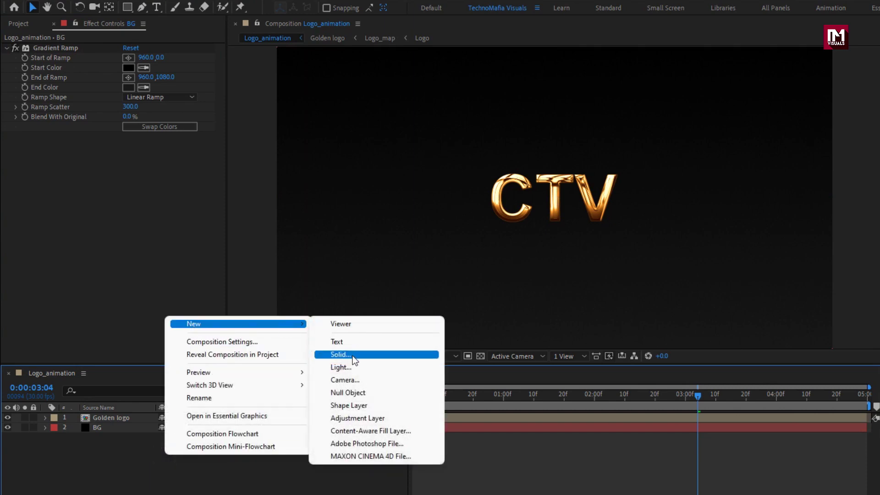
click(339, 303)
text(noise)
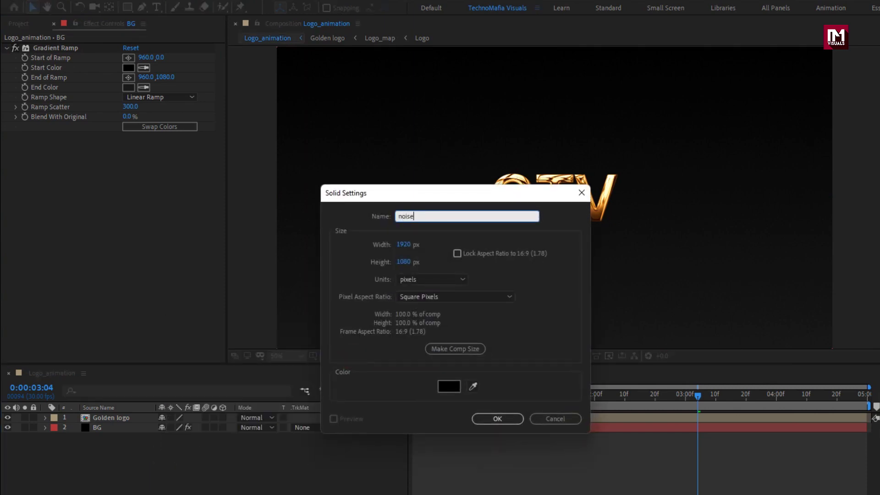
click(501, 418)
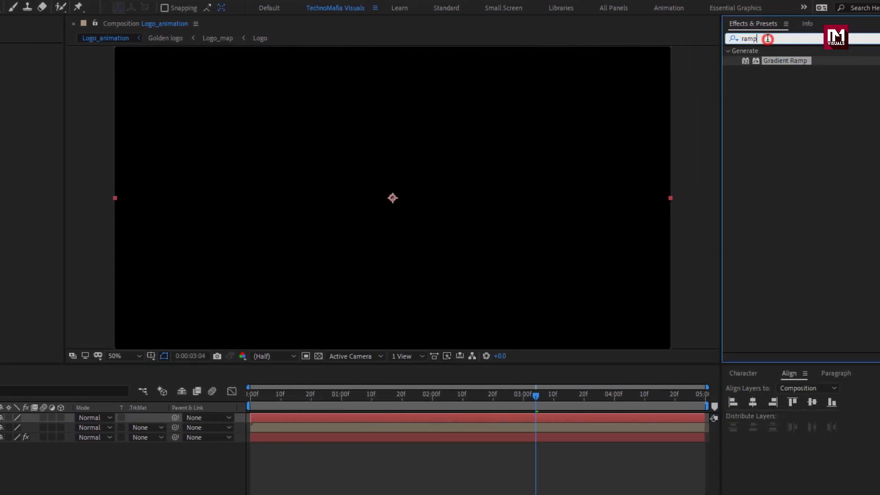
- Apply the Noise & Grain Fractal Noise effect to the noise layer
click(700, 39)
text(frac)
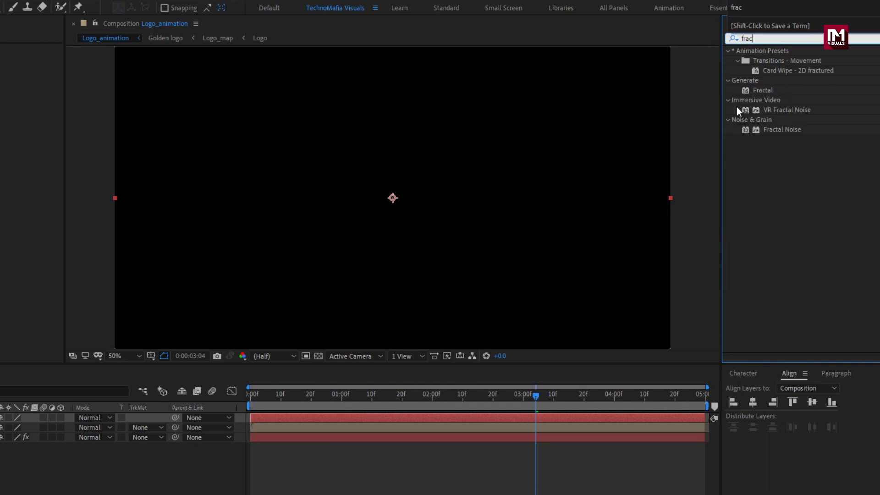
click(780, 130)
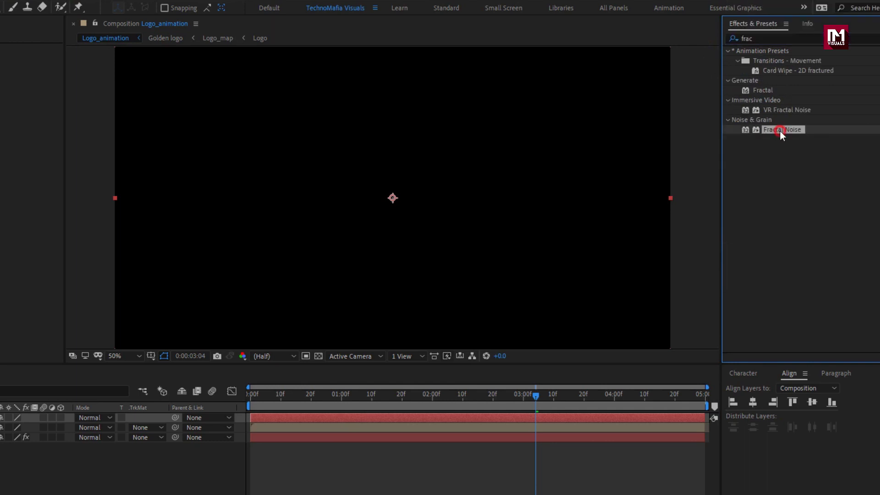
drag(765, 130, 442, 186)
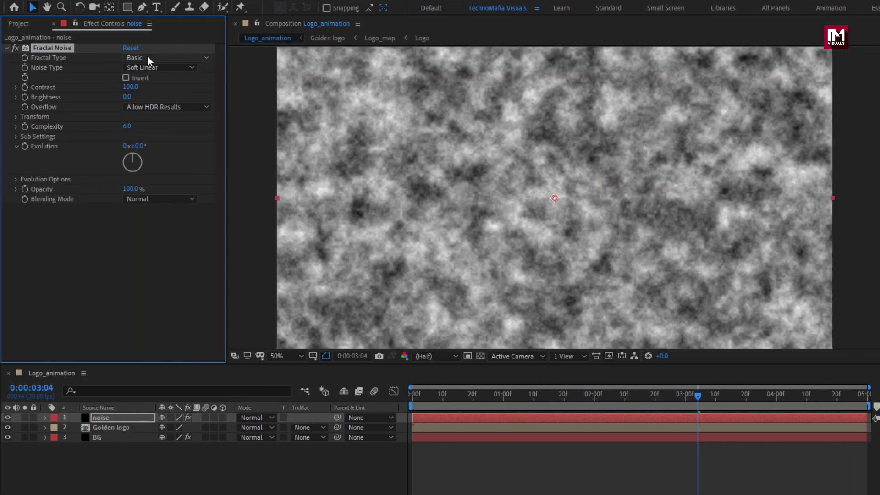
- Set the Fractal Noise type to Smeary and invert the noise
click(147, 58)
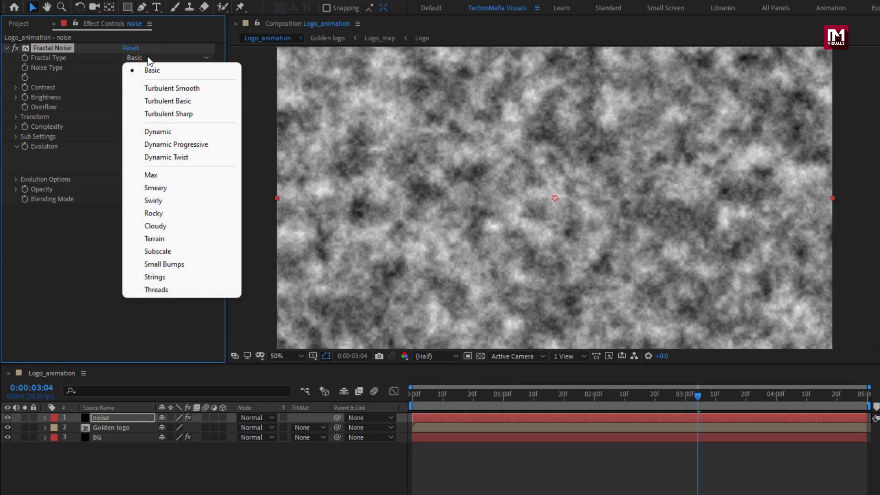
click(189, 187)
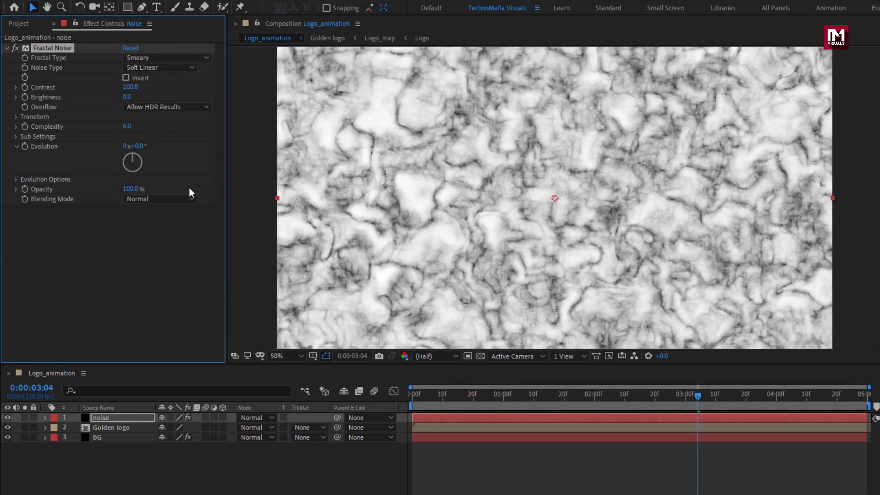
click(126, 78)
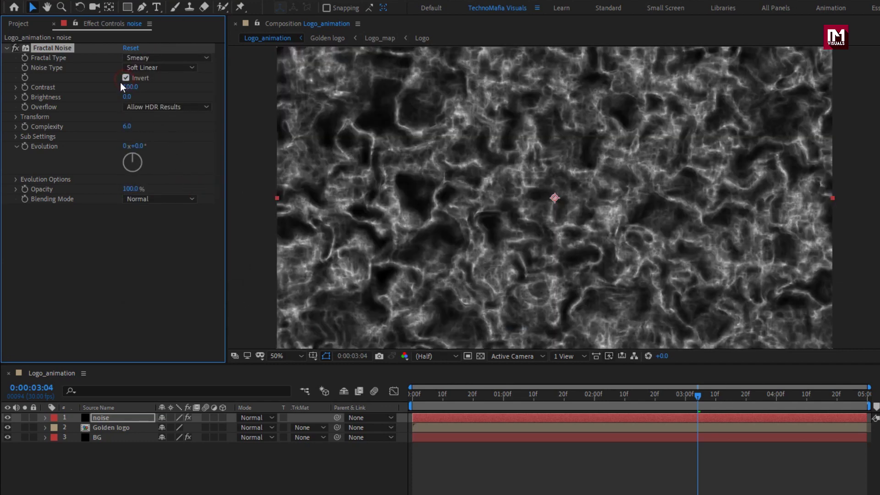
- Turn off Uniform Scaling in the Fractal Noise transform and set Scale Width to 400 and Scale Height to 20
click(16, 117)
click(126, 137)
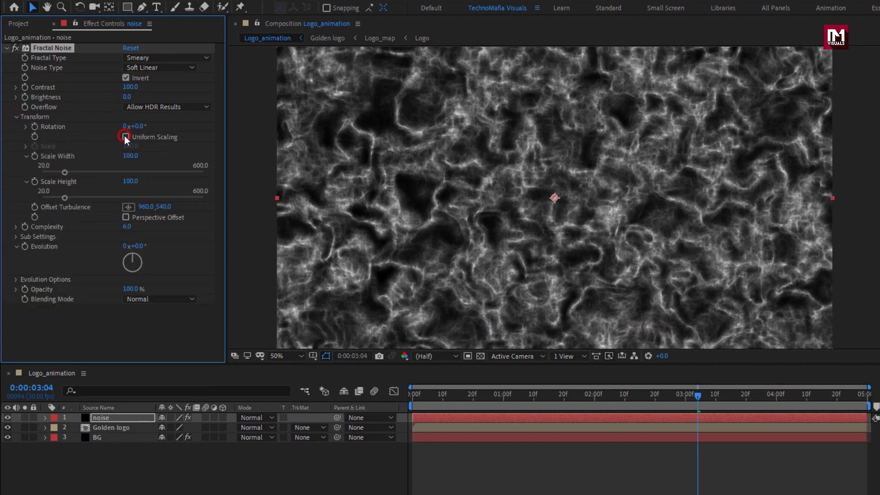
click(127, 157)
text(400)
key(Return)
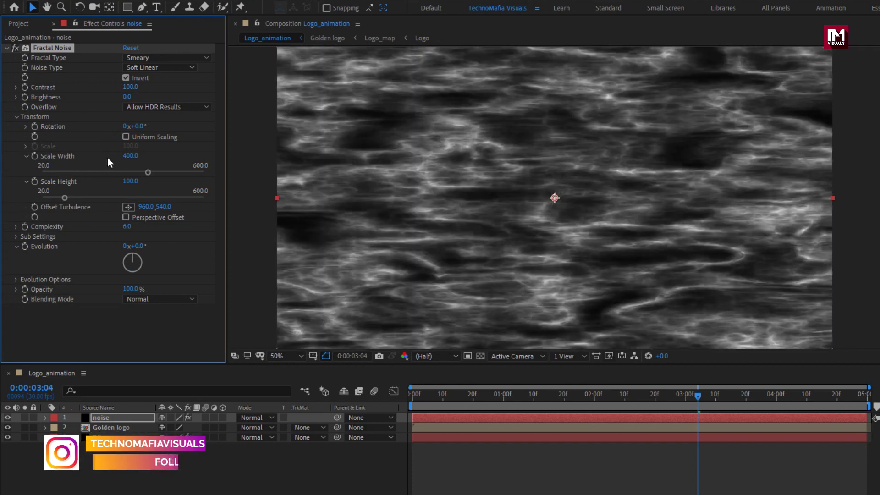
click(131, 181)
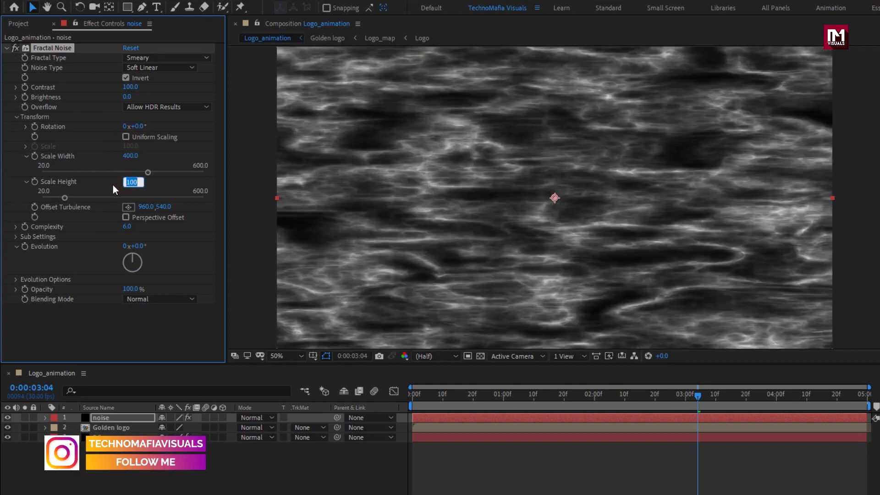
text(20)
key(Return)
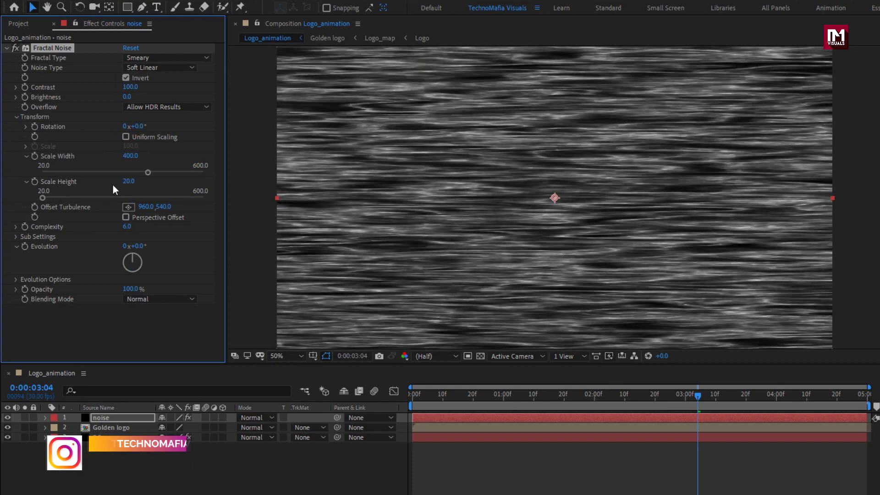
- Set the Fractal Noise Complexity to 3
click(125, 227)
text(3)
key(Return)
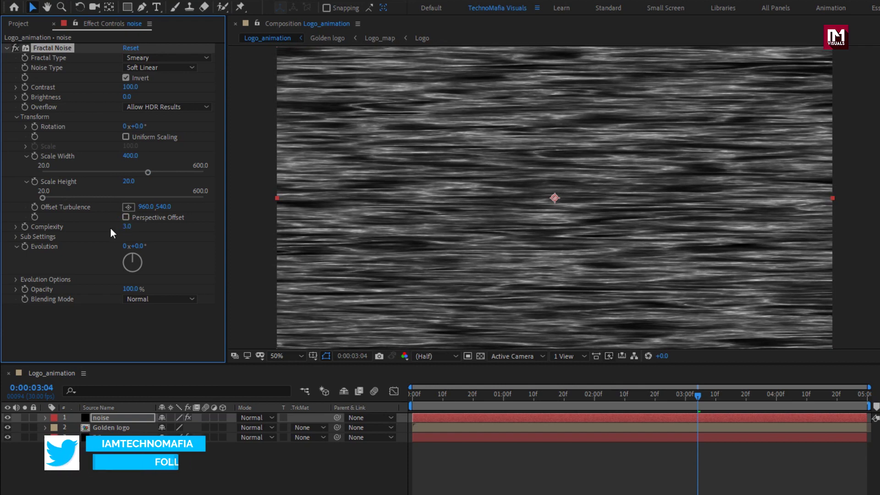
- Add the expression time*50 to the Fractal Noise Evolution and scrub from the start to about 0:00:02:02 to check the motion
alt+click(25, 246)
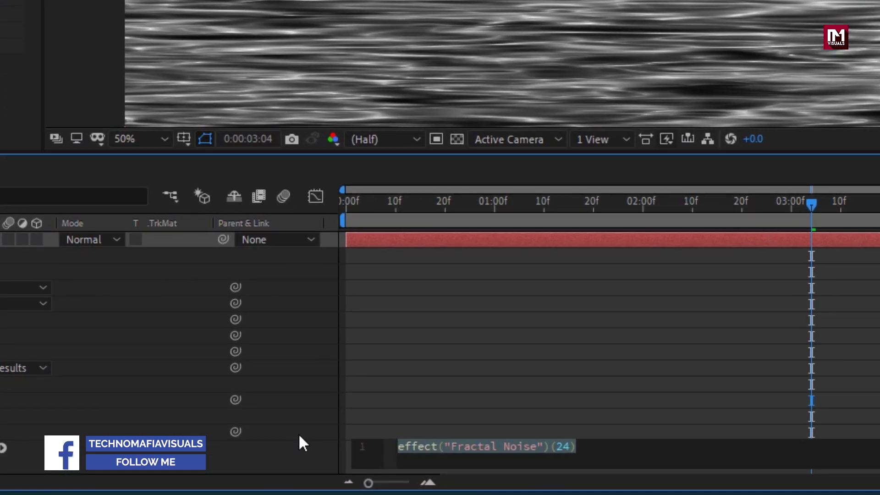
text(time)
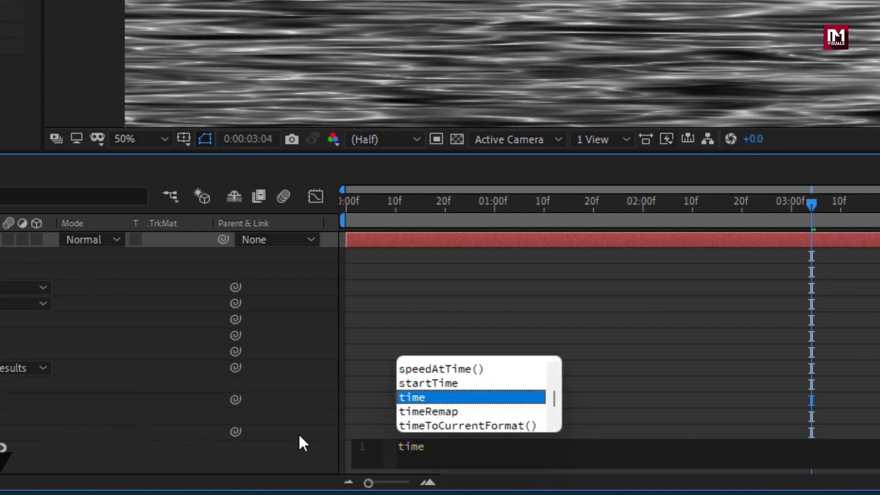
key(Escape)
text(*50)
key(KP_Enter)
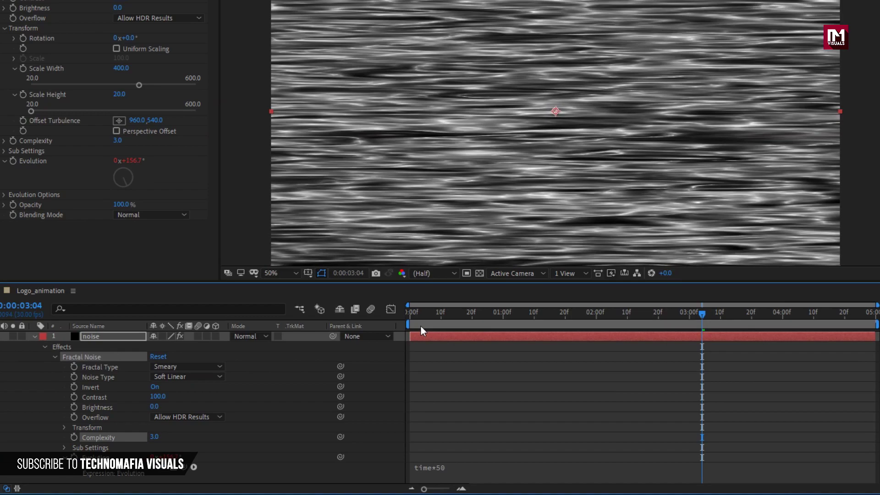
click(351, 206)
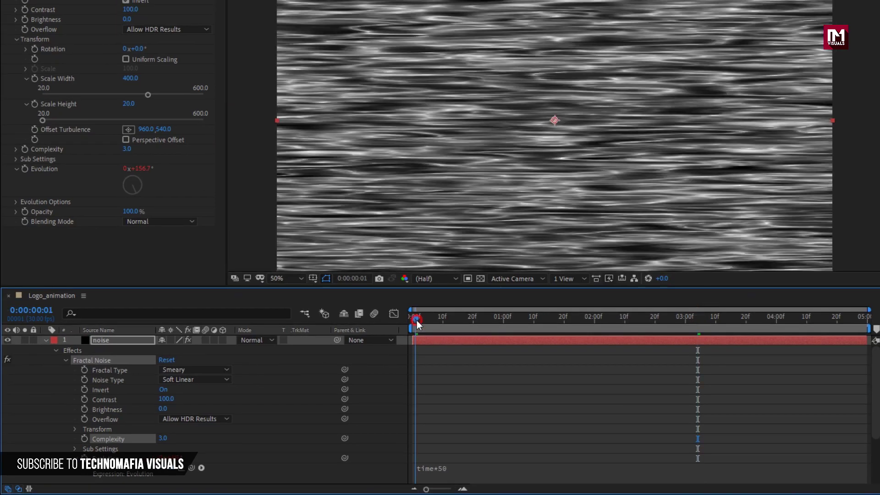
drag(416, 320, 601, 317)
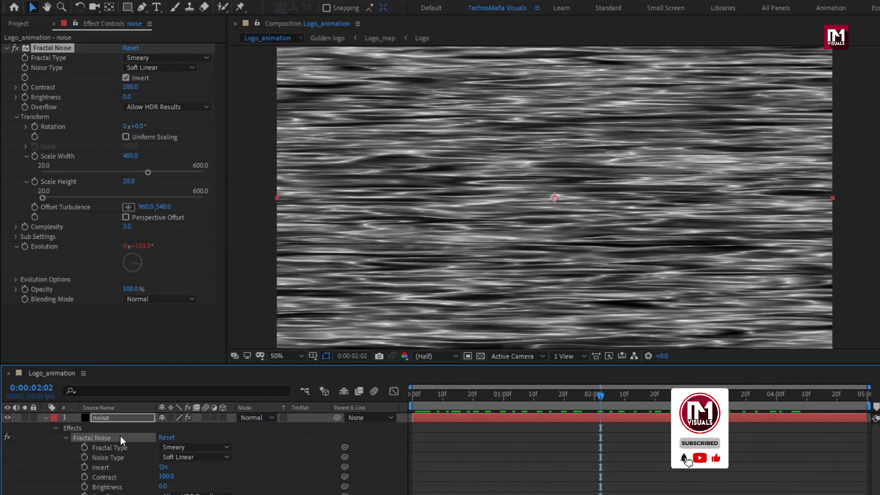
- Make the noise layer 3D and, with its scale proportions unlinked, set its Scale to 350, 200, 100%
click(144, 419)
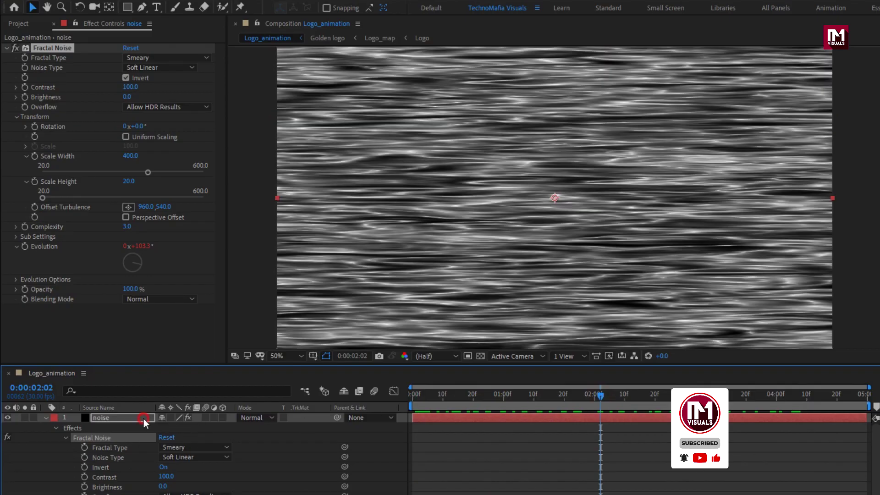
click(45, 418)
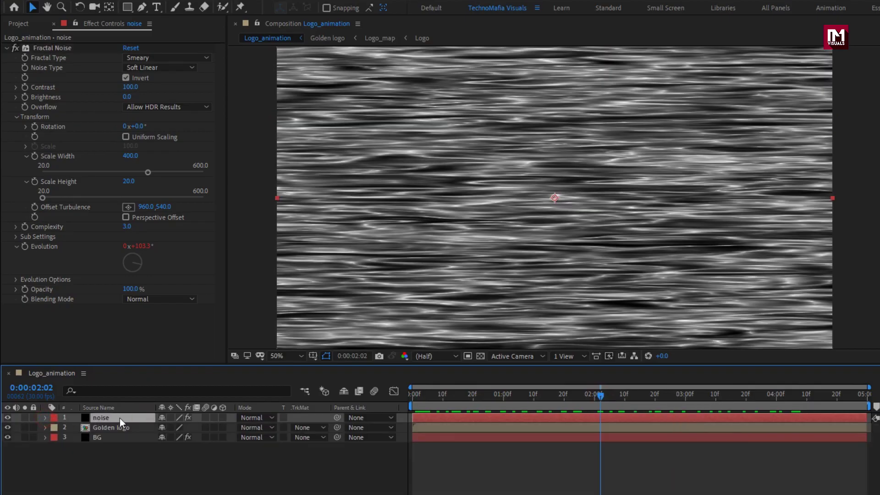
click(222, 417)
key(s)
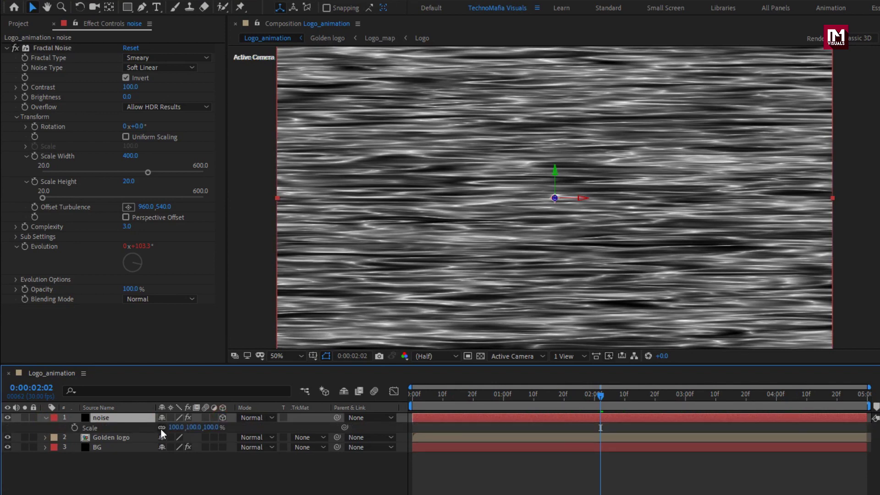
click(173, 427)
text(350)
key(Tab)
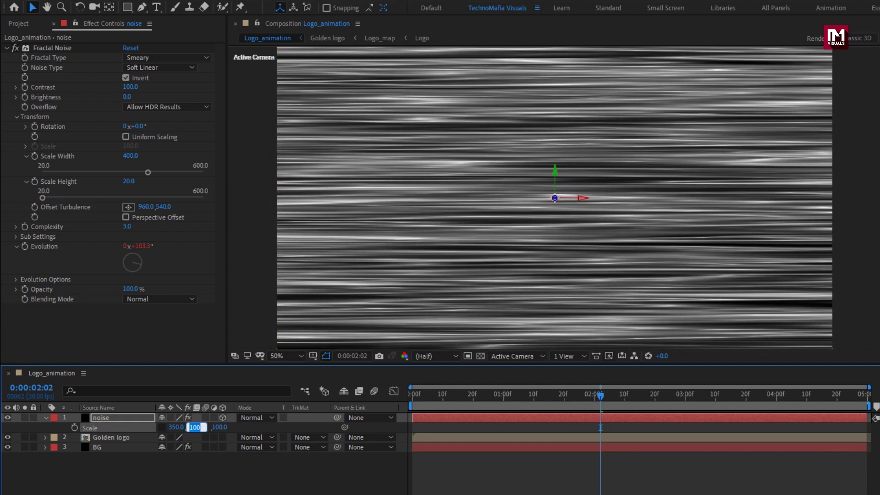
text(200)
key(Return)
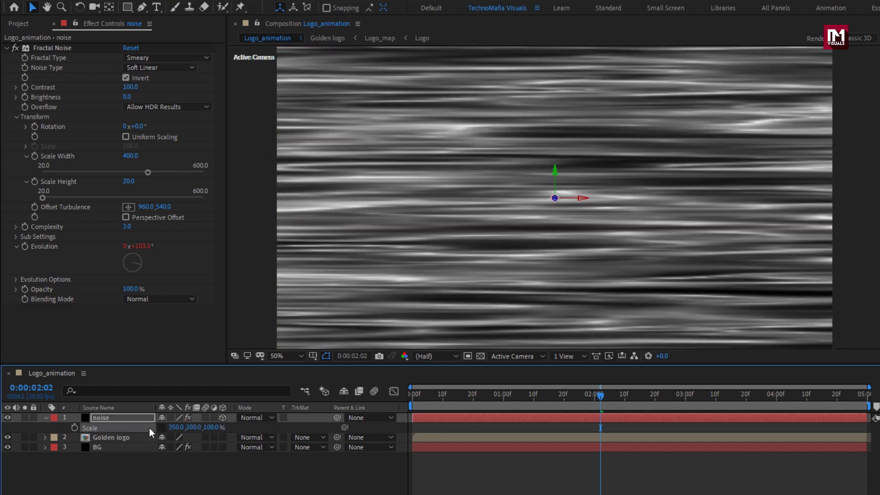
click(46, 417)
- Create a new black 1920 x 1080 solid named Color in the Logo_animation composition
right_click(117, 453)
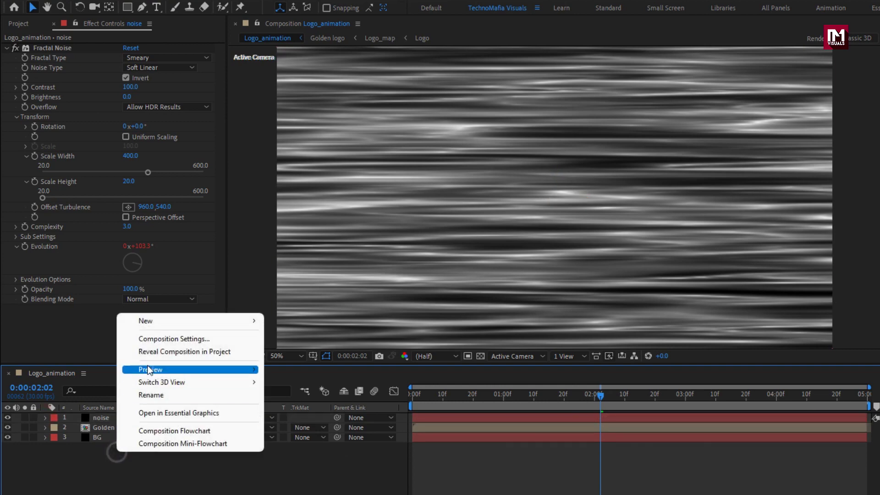
mouse_move(160, 322)
click(290, 349)
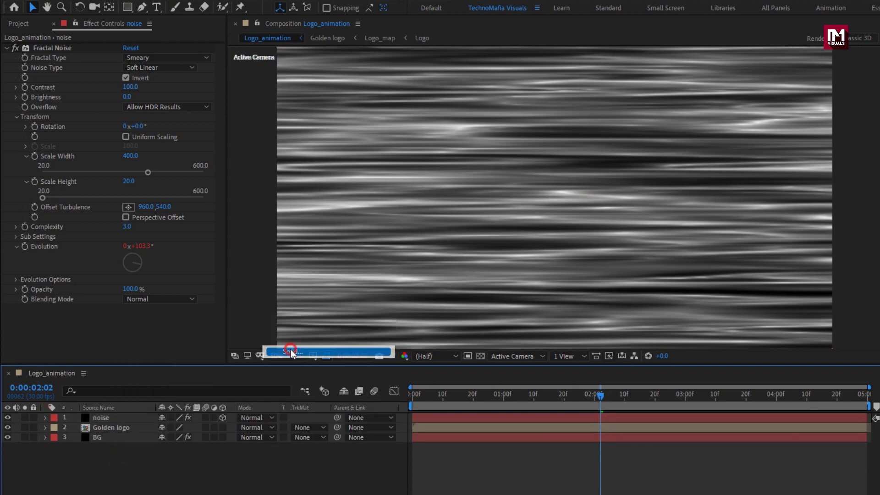
text(Col)
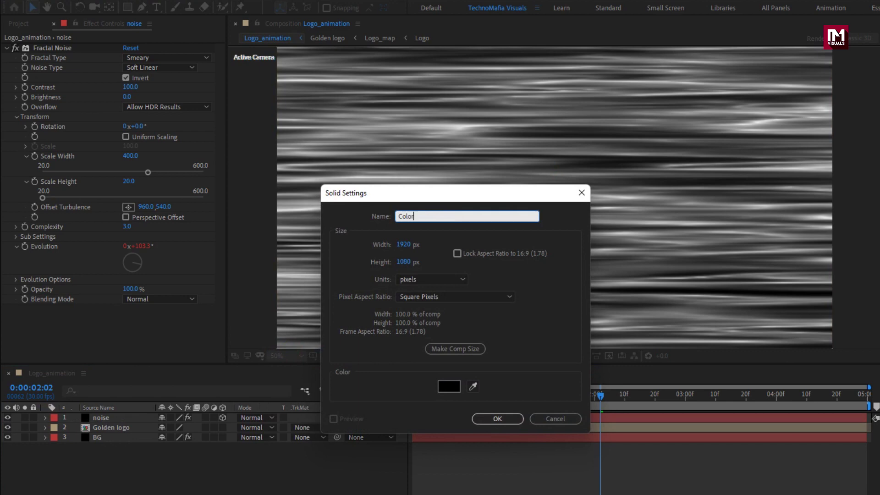
text(or)
click(488, 420)
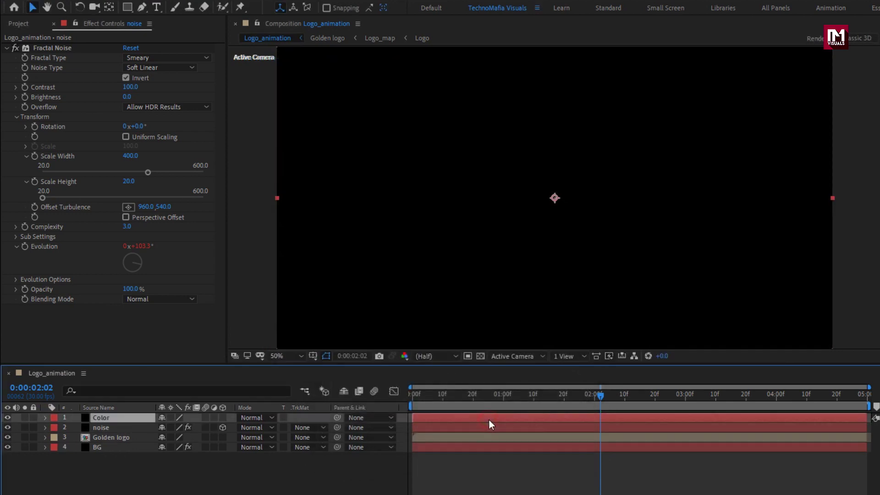
- Find the Gradient Ramp effect and apply it to the Color layer
click(779, 39)
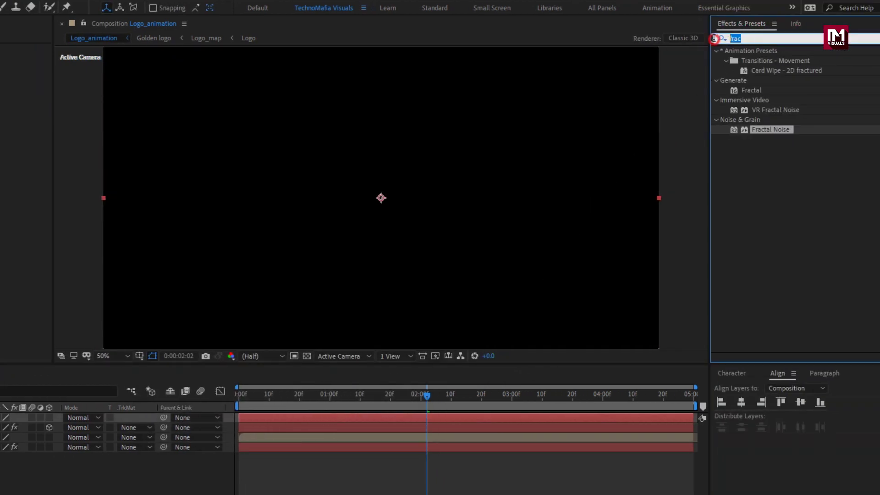
text(ramp)
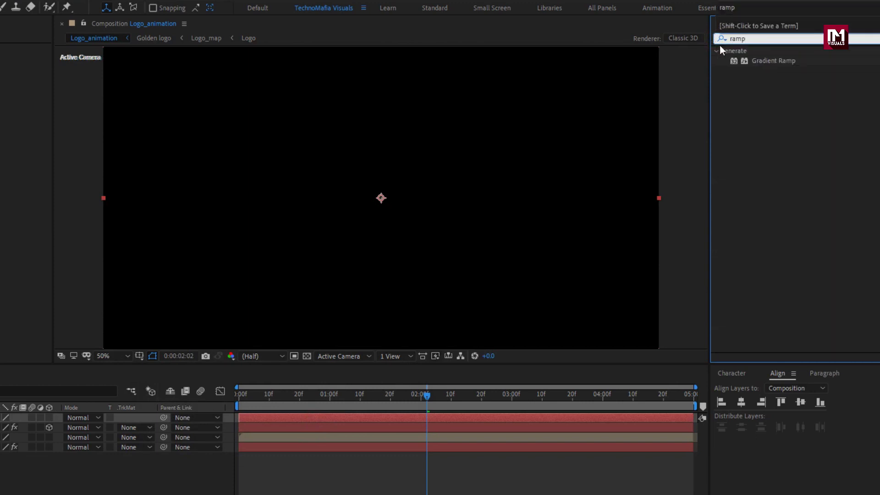
drag(772, 60, 404, 151)
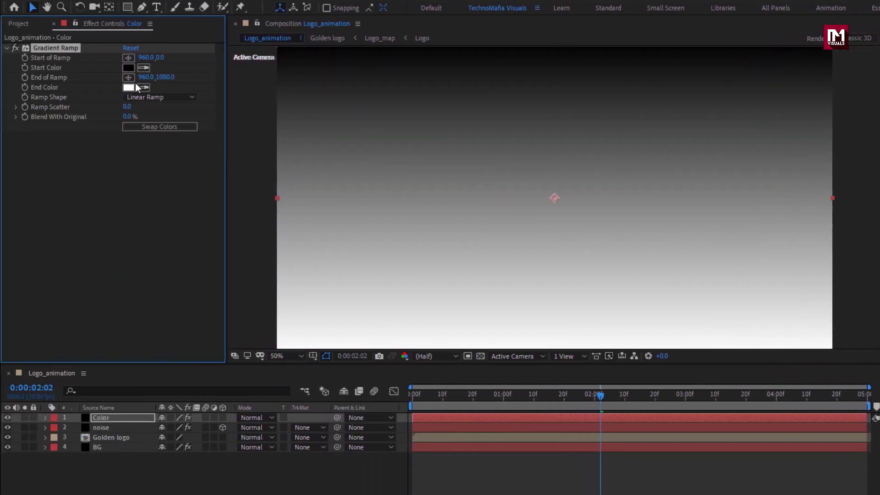
- Set the Gradient Ramp's Start Color to white (FFFFFF) and its End Color to pure black
click(128, 67)
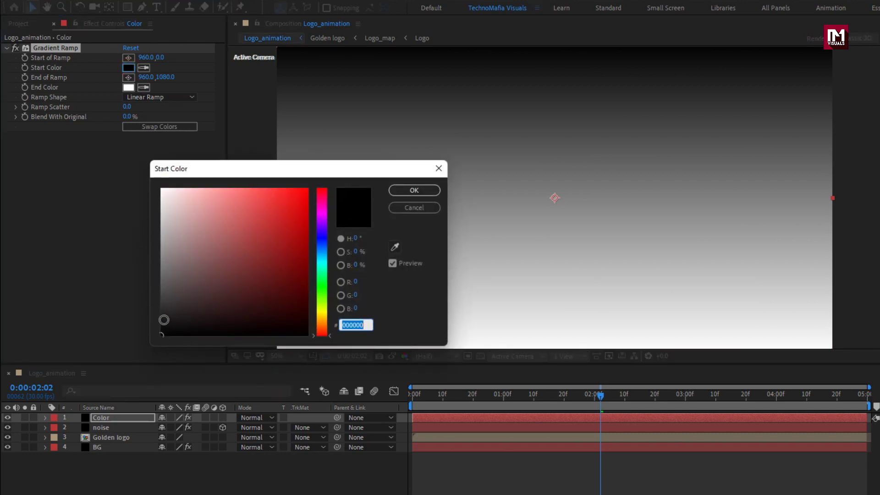
drag(164, 319, 140, 166)
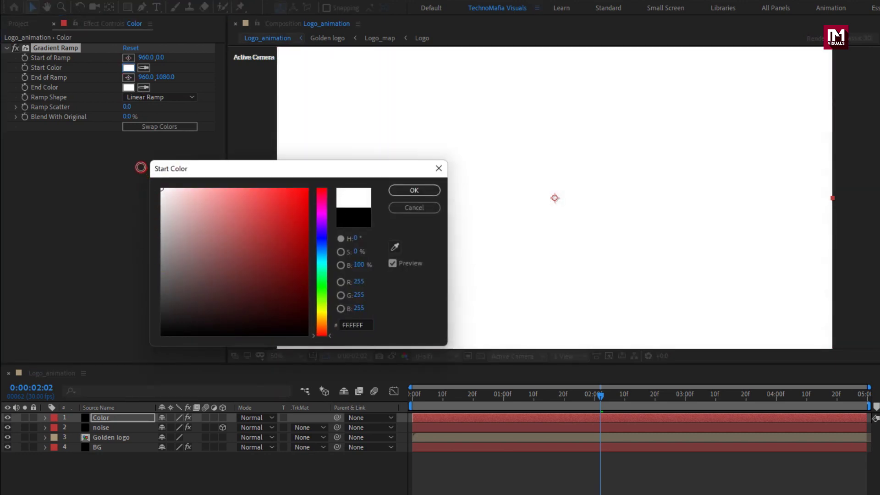
click(401, 190)
drag(161, 298, 163, 321)
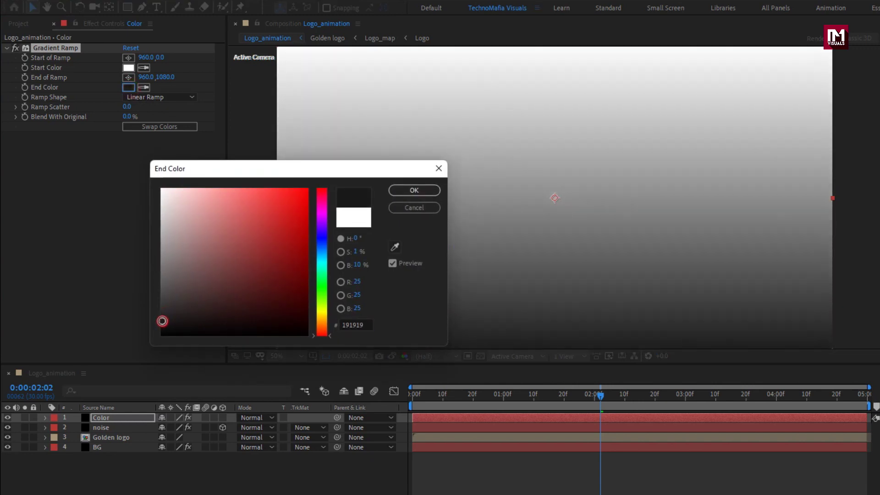
click(405, 189)
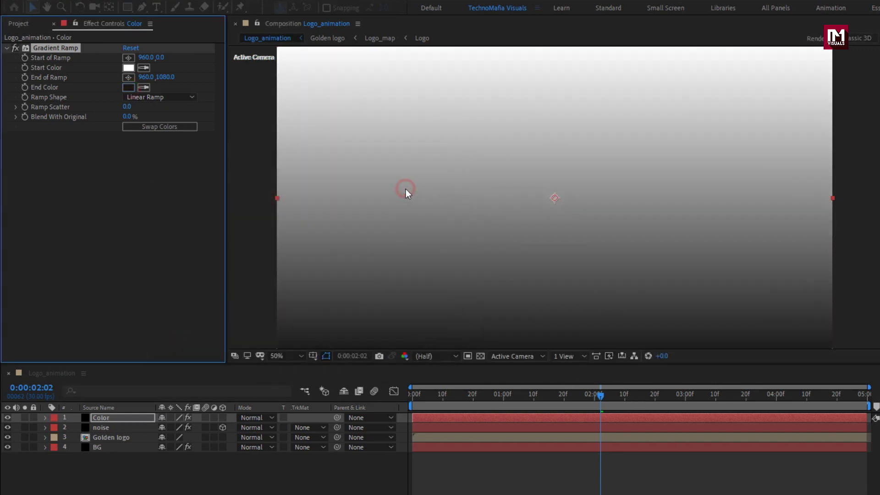
click(129, 86)
drag(151, 308, 153, 346)
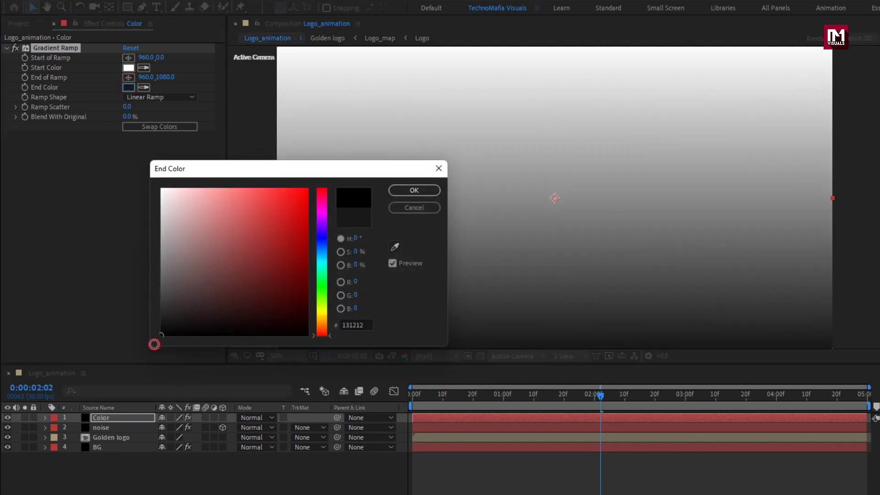
click(397, 191)
- Move the Gradient Ramp's start point to the centre of the frame, at about 956, 528
key(comma)
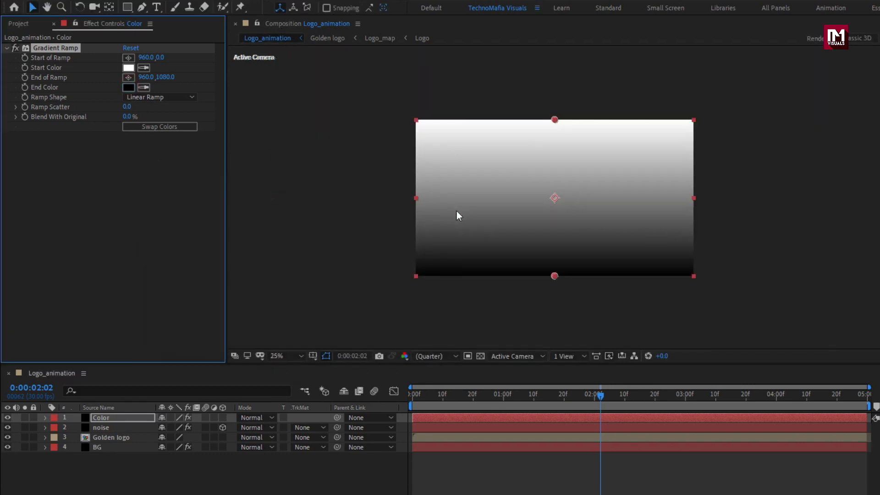
click(129, 58)
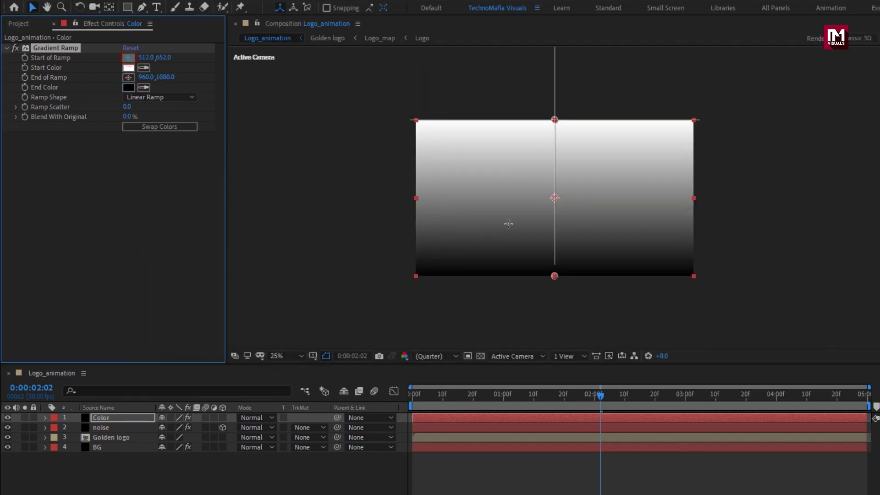
click(552, 236)
drag(552, 237, 554, 198)
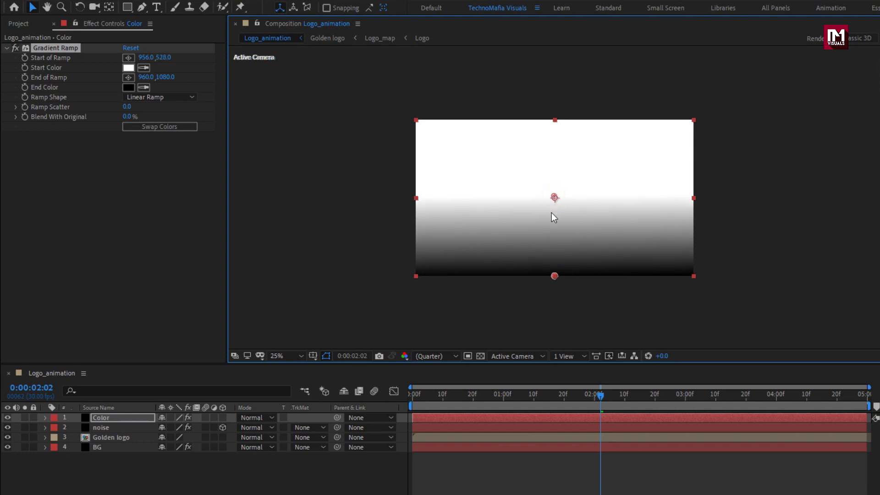
- Set the Color layer's blending mode to Screen, scrub the animation to 0:00:01:12, and lower the Start of Ramp to 956, 617
click(131, 418)
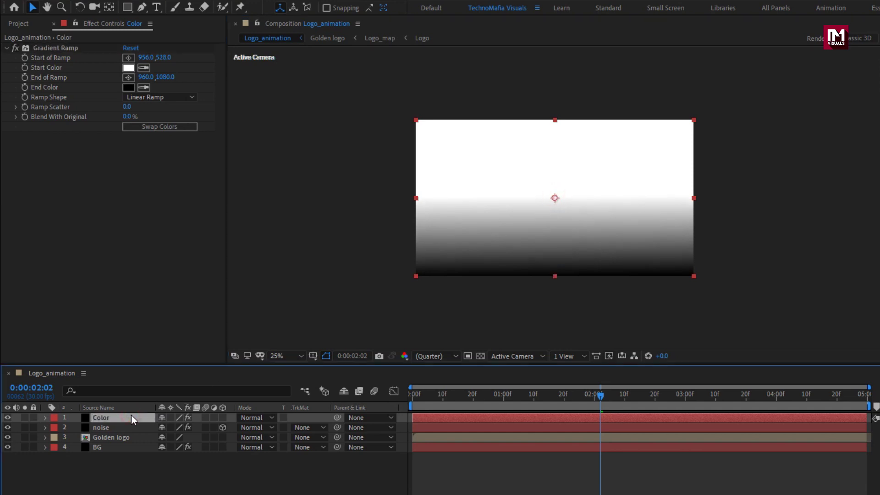
click(244, 418)
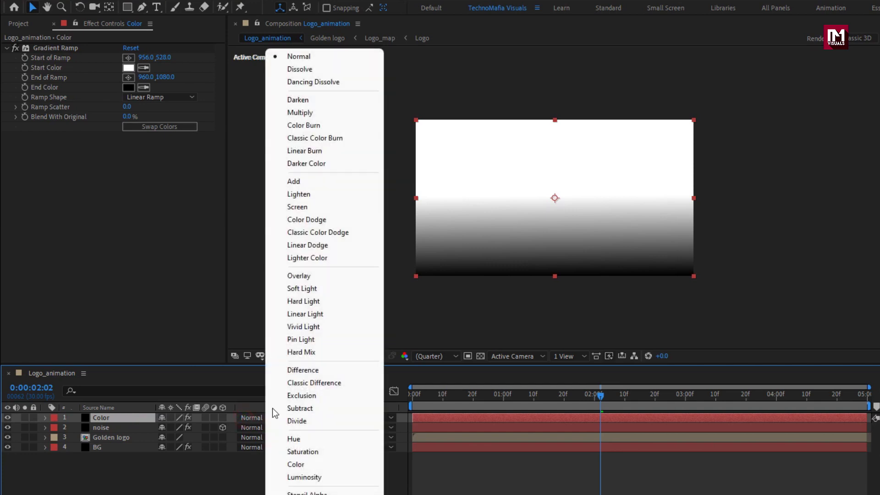
click(303, 208)
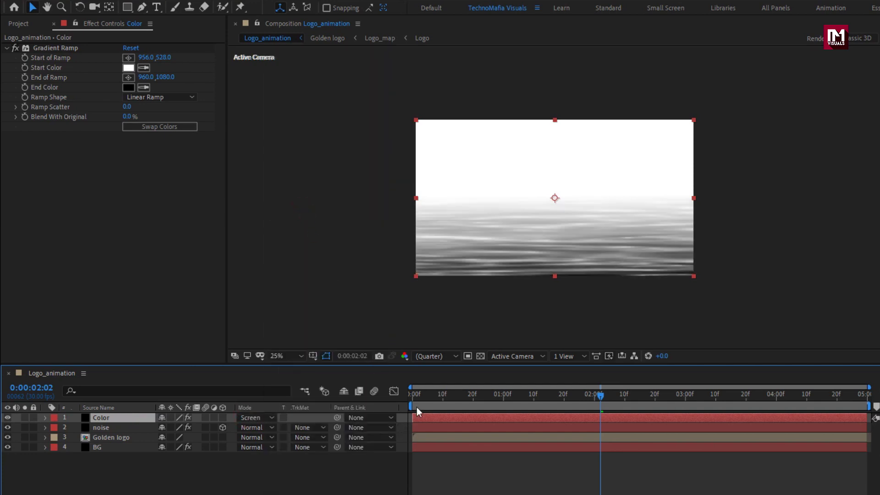
drag(418, 397, 539, 403)
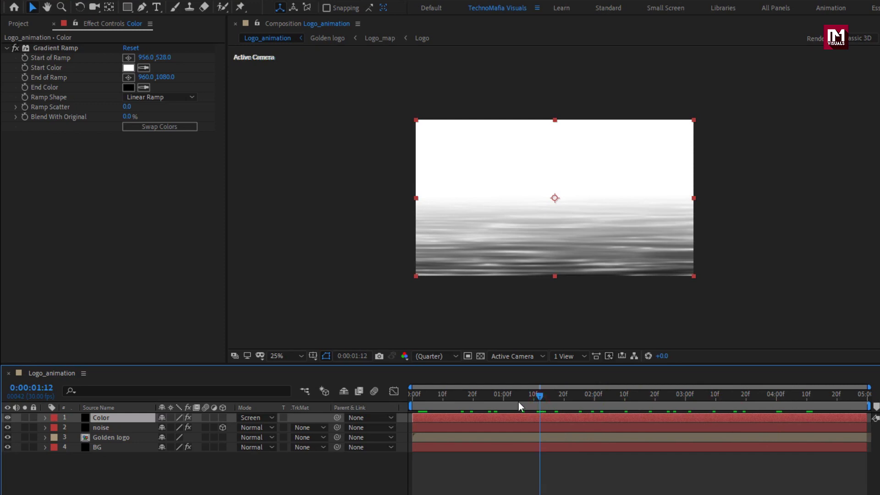
drag(164, 58, 210, 62)
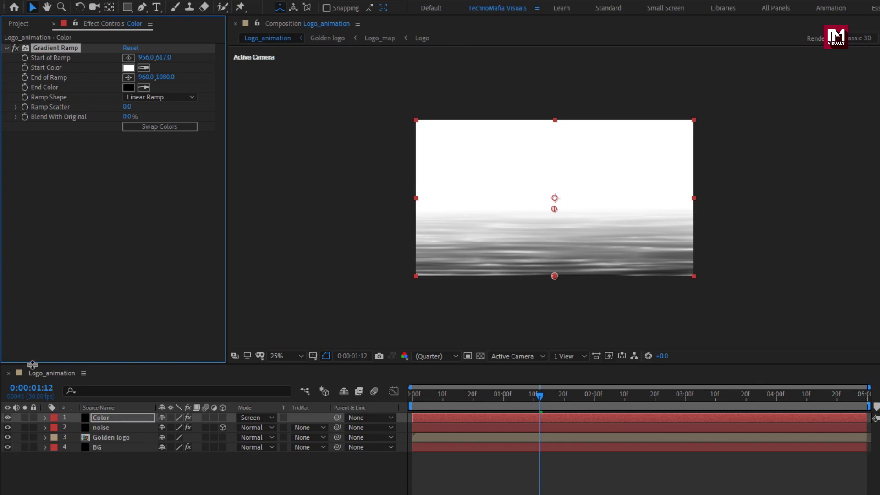
- Pre-compose the Color and noise layers into a composition named Water, moving all attributes, and hide the Water layer
click(98, 416)
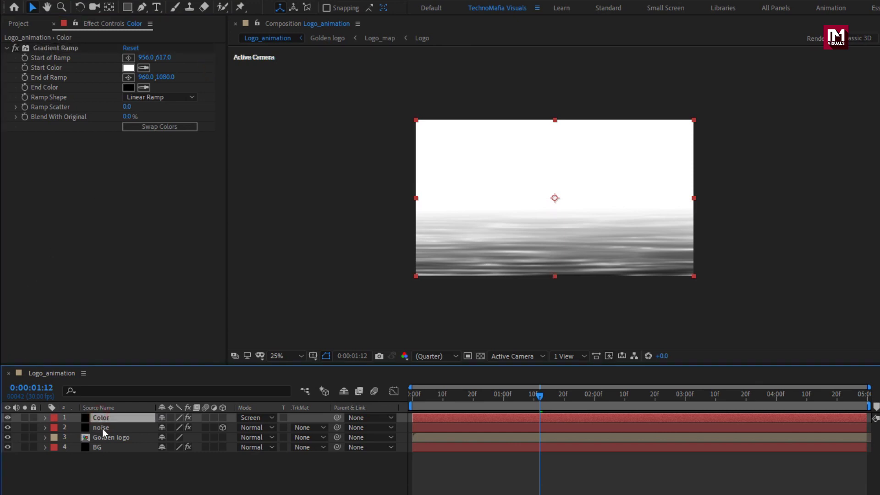
shift+click(102, 428)
right_click(102, 428)
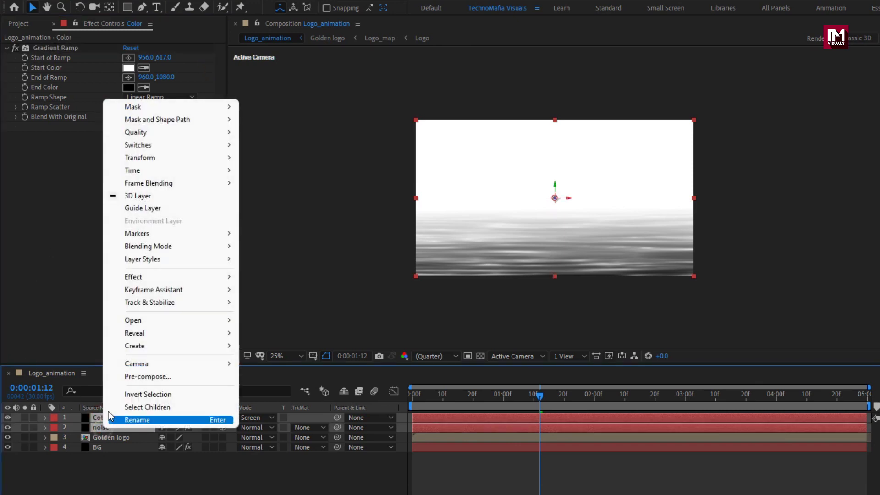
click(115, 379)
text(Water)
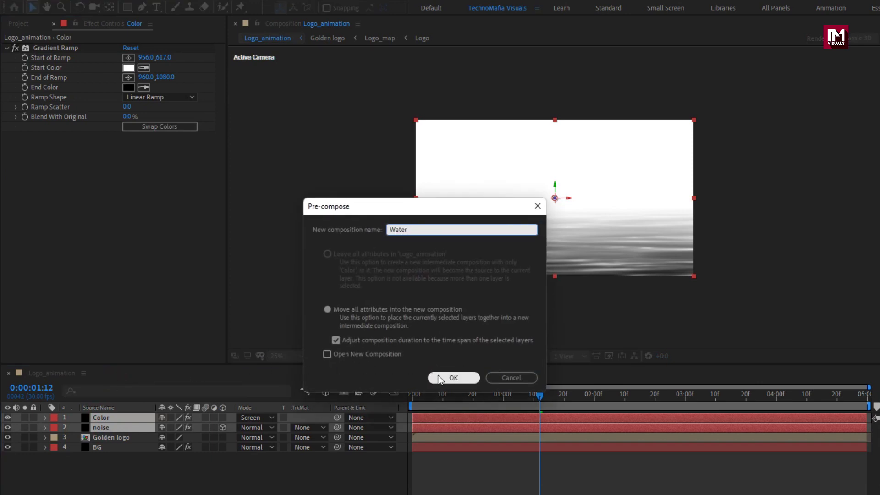
click(452, 377)
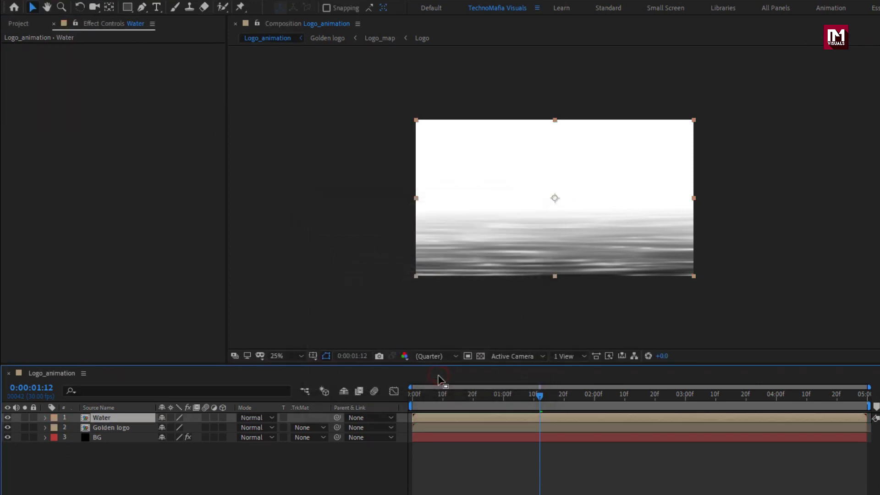
click(7, 417)
click(101, 463)
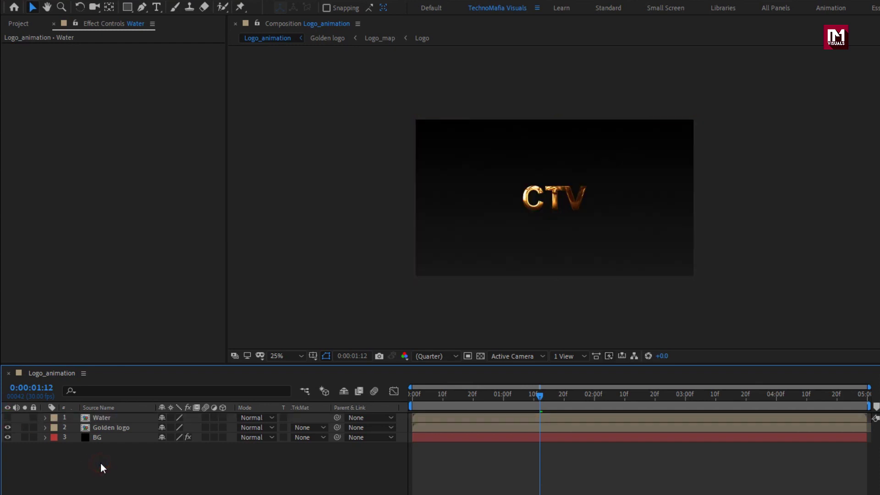
- Find the Mirror effect and apply it to the Golden logo layer
click(104, 428)
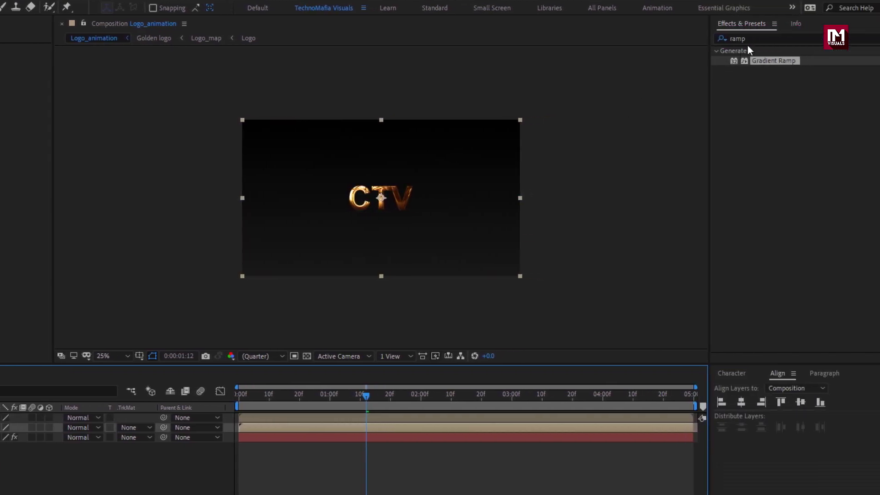
click(746, 39)
text(mir)
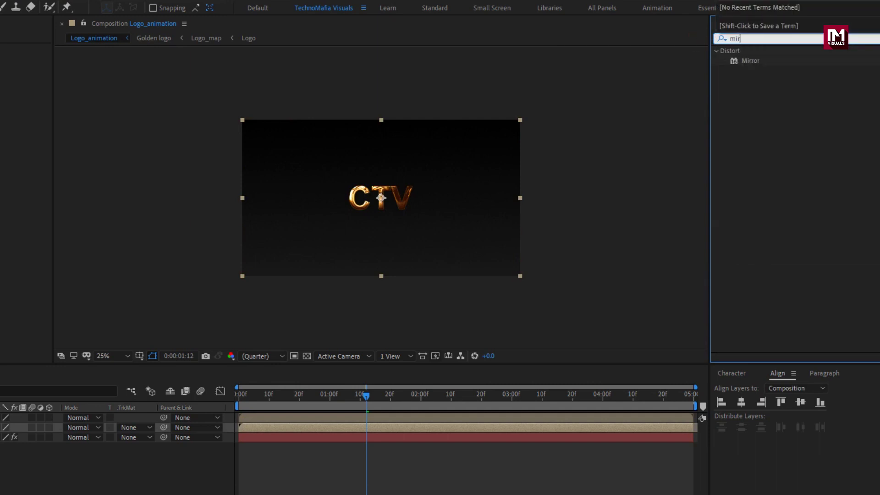
text(r)
double_click(748, 61)
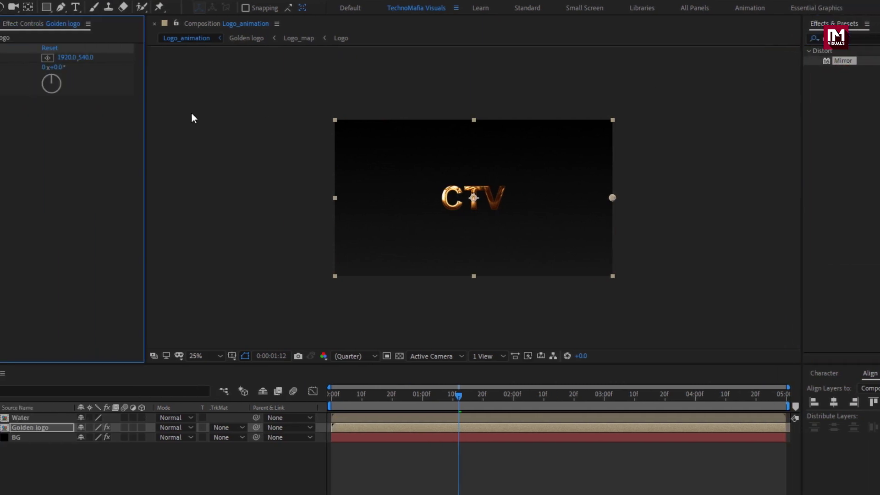
- Set the Mirror's Reflection Angle to 90° and move its Reflection Center to 1920, 619, just below the logo
click(58, 67)
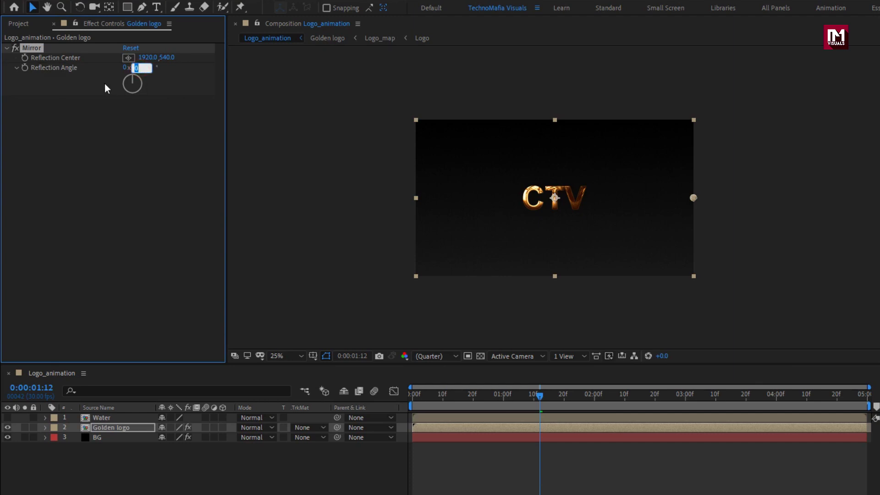
text(90)
key(Return)
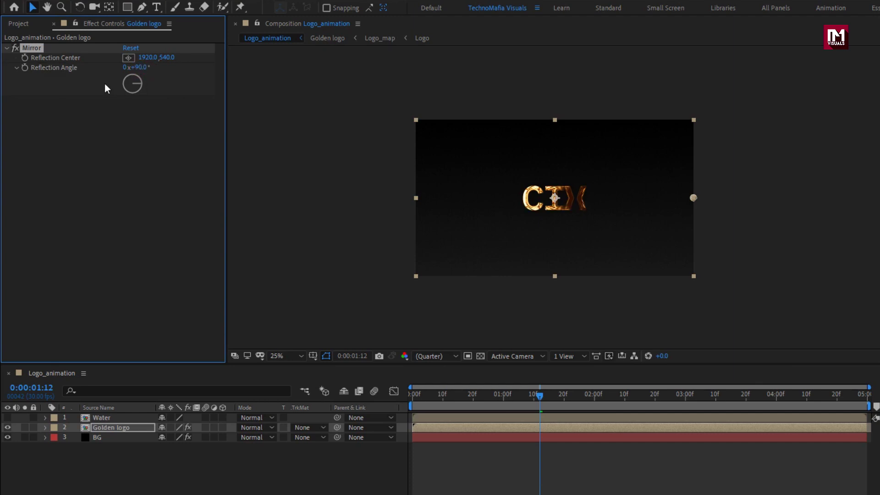
click(282, 356)
click(284, 376)
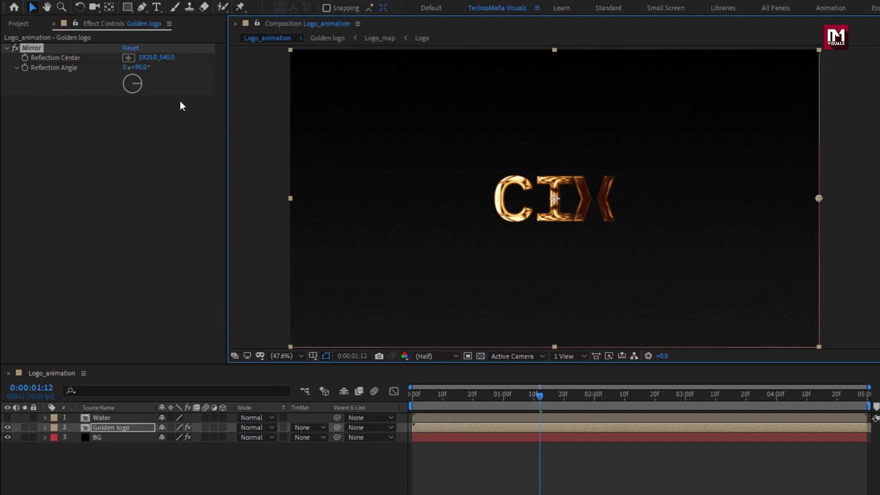
drag(169, 58, 215, 59)
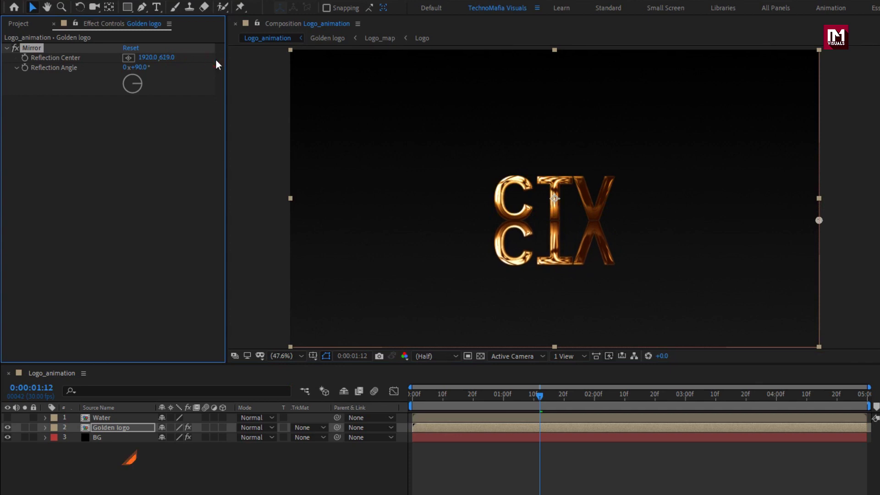
- Add a new adjustment layer at the top of the Logo_animation composition
click(134, 460)
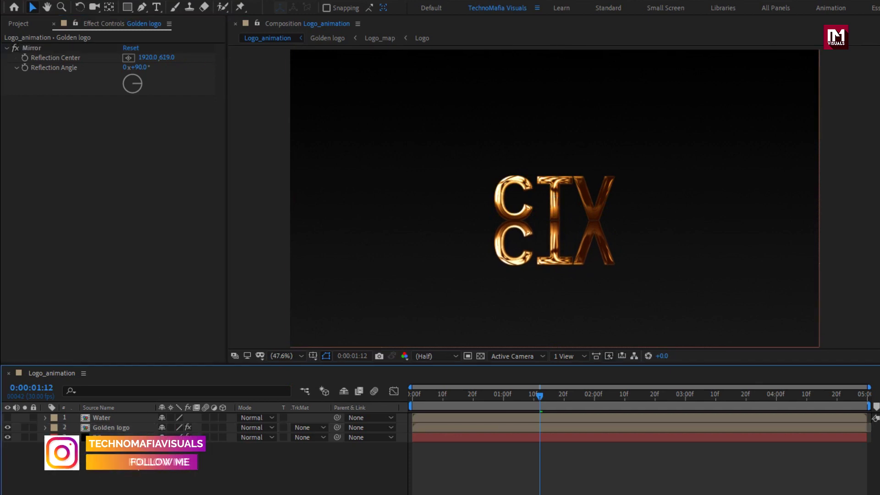
right_click(134, 459)
mouse_move(174, 329)
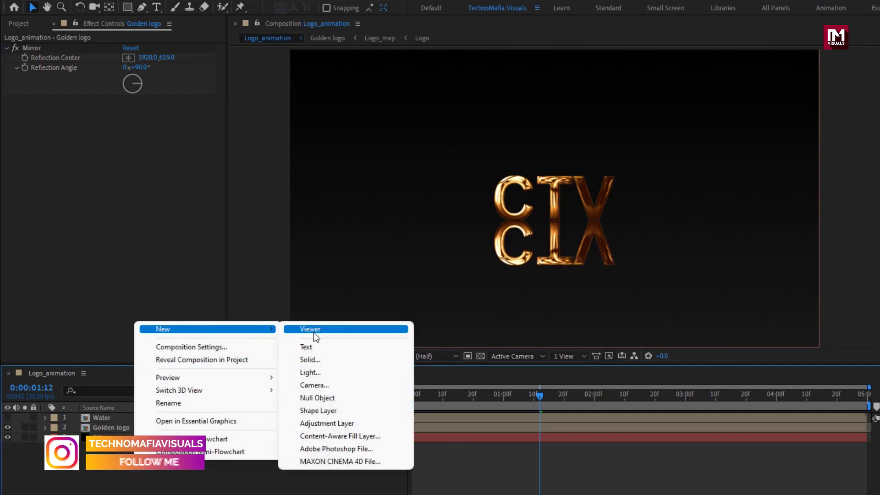
click(318, 423)
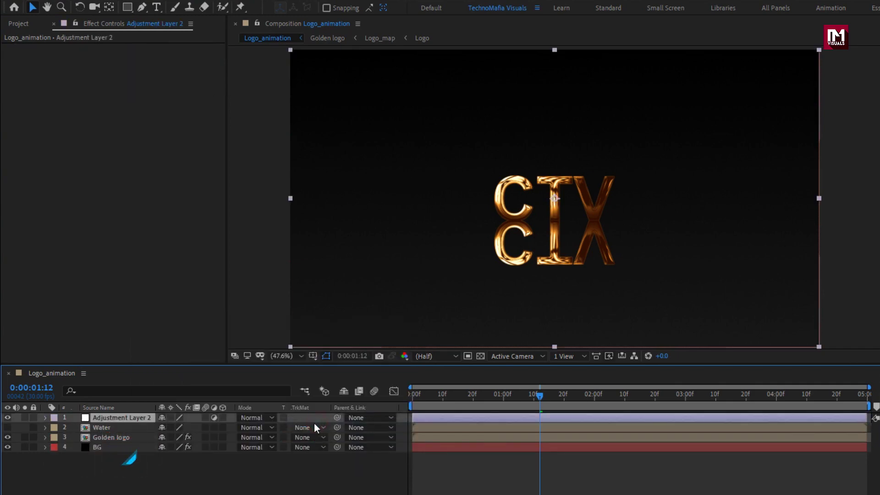
- Find the Caustics effect and apply it to the new adjustment layer
drag(751, 39, 702, 40)
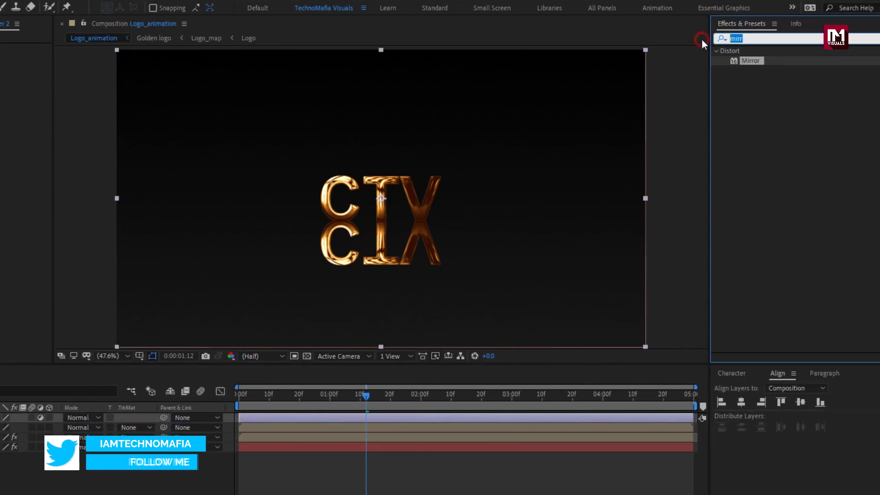
text(ca)
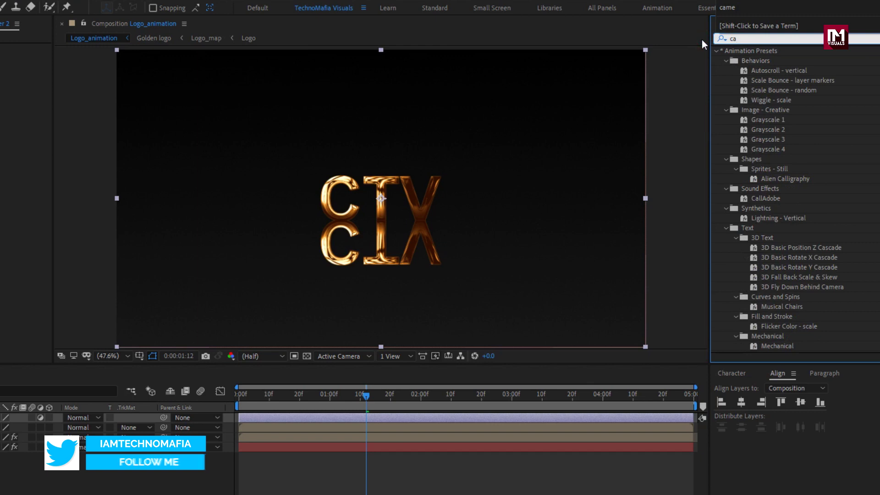
text(u)
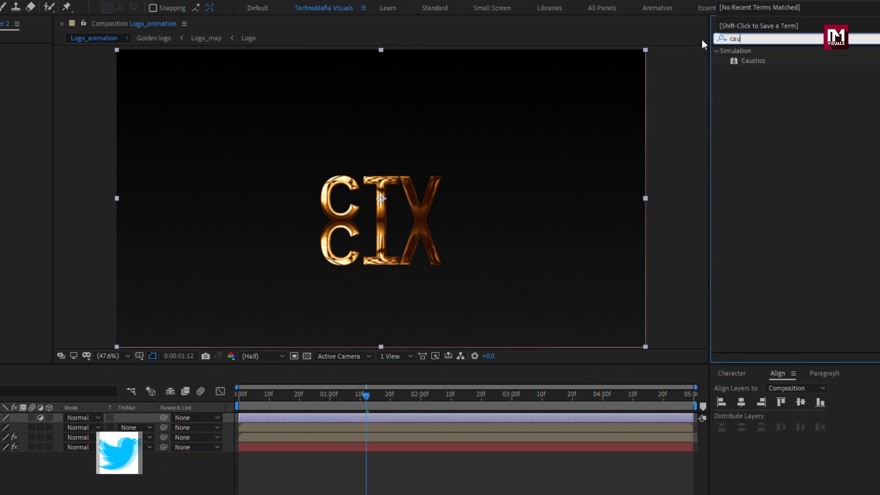
double_click(754, 60)
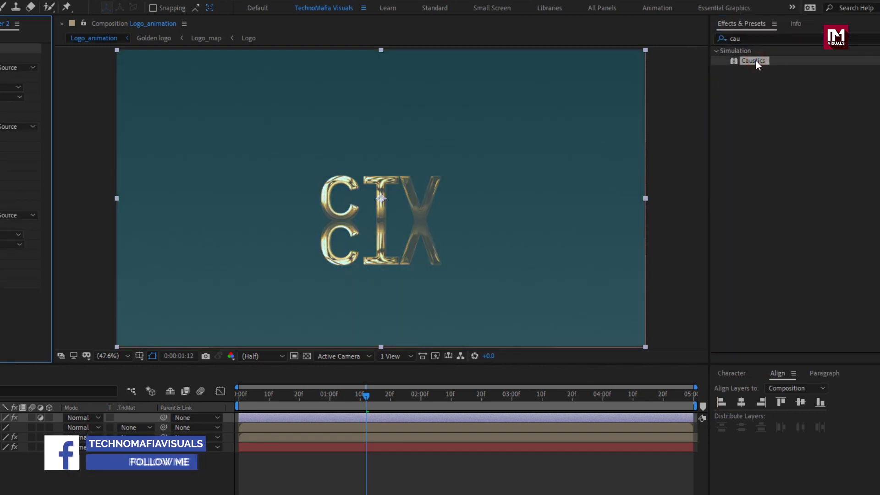
- Set the Caustics Bottom layer to None and use the Water layer as the Water Surface
click(137, 68)
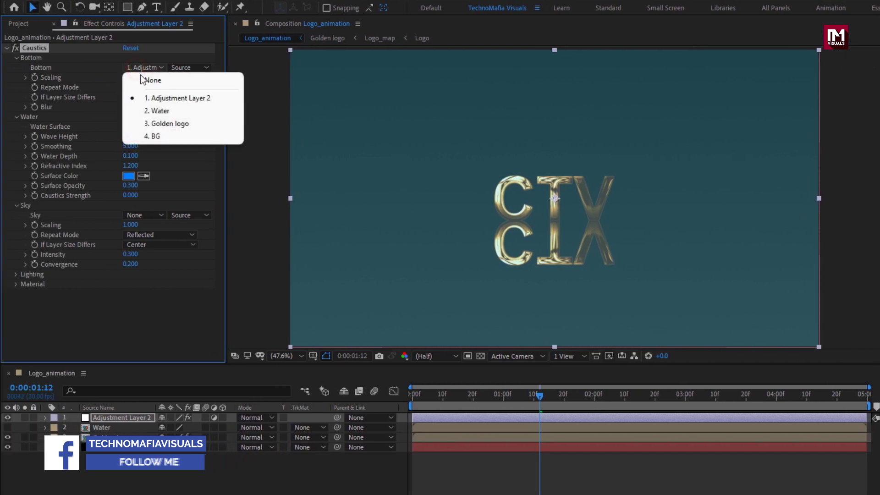
click(144, 79)
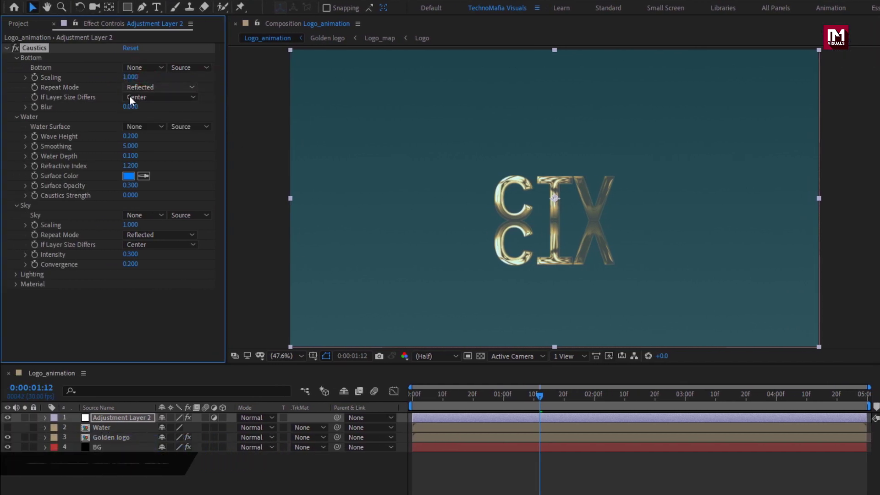
click(140, 127)
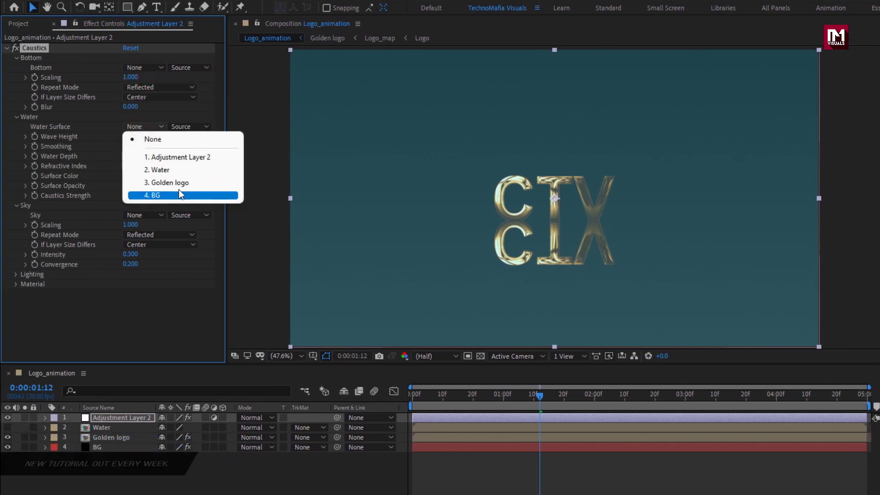
click(180, 173)
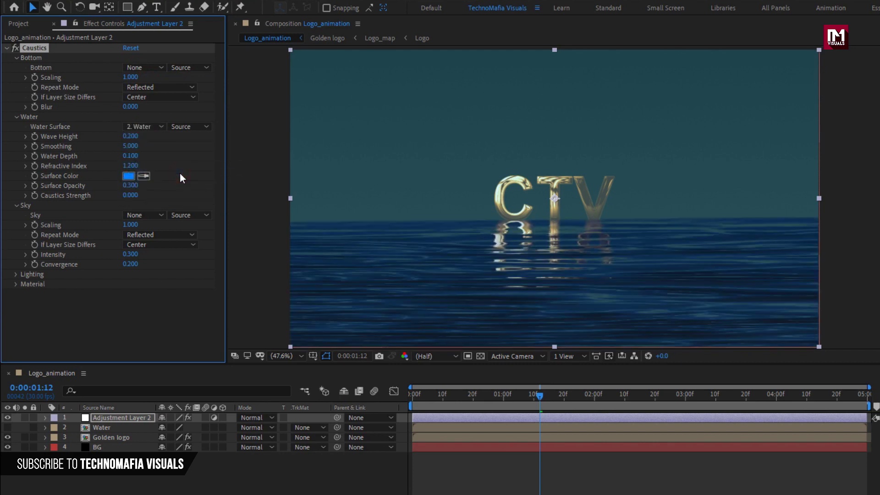
- Set the Caustics Wave Height to 0.15 and Surface Opacity to 0
click(130, 137)
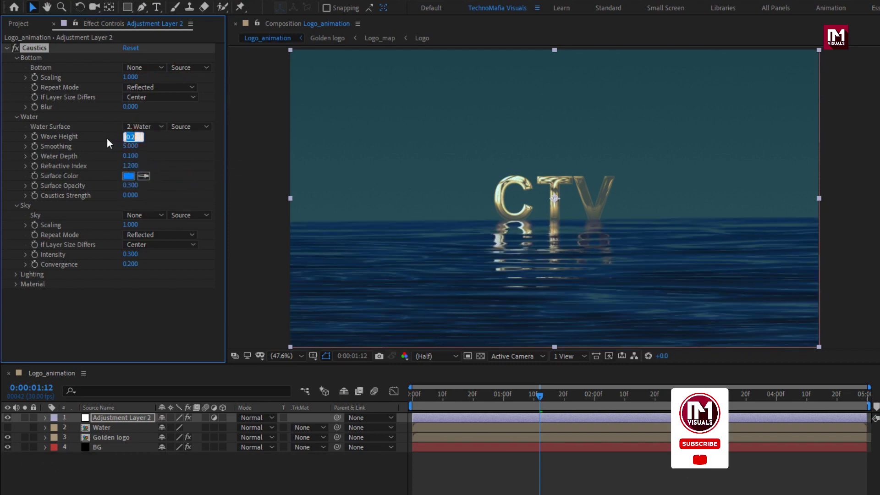
text(0.1)
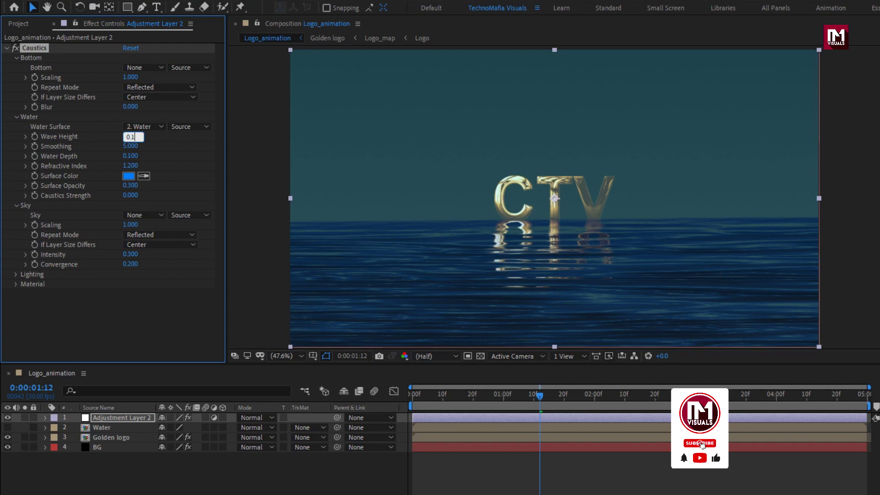
text(5)
key(Return)
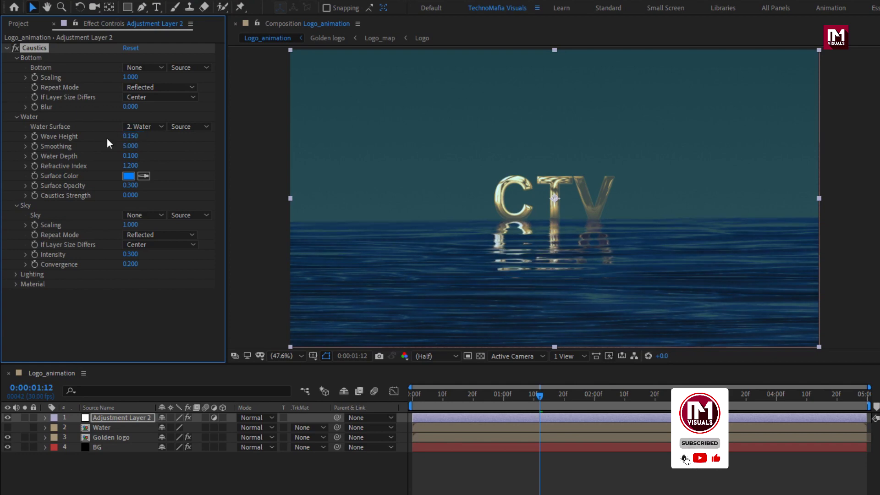
click(130, 186)
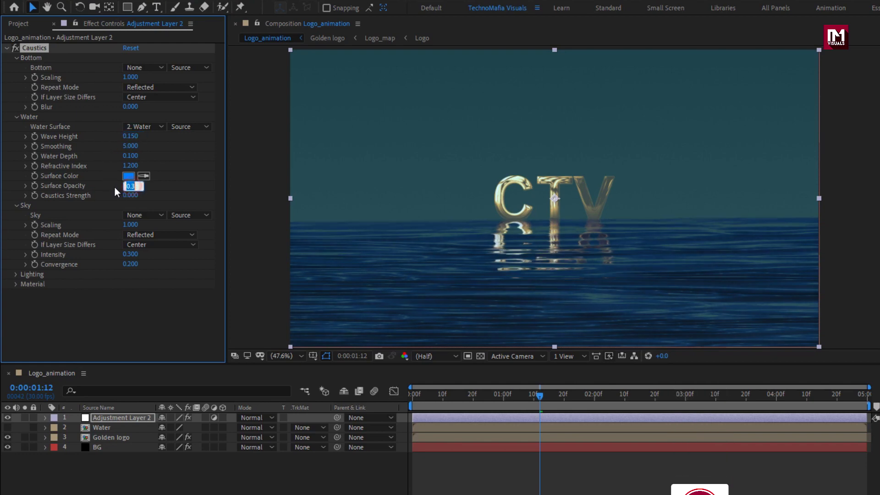
text(0)
key(Return)
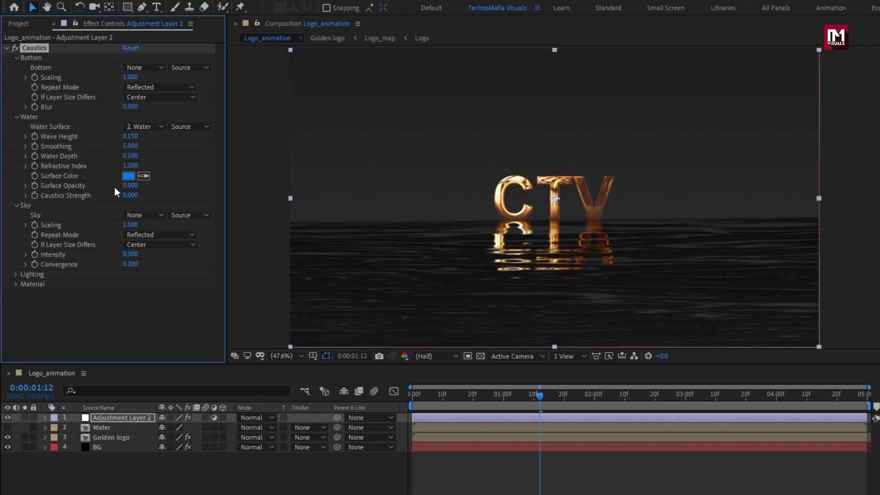
- Set the Caustics material's Specular Reflection to 0 and scrub the timeline to 0:00:01:25 to check the ripples
click(16, 284)
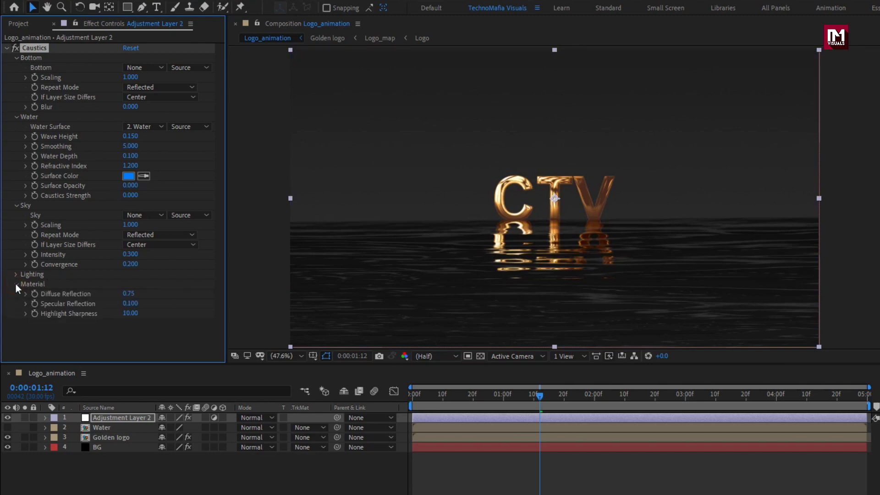
click(130, 303)
text(0)
key(Return)
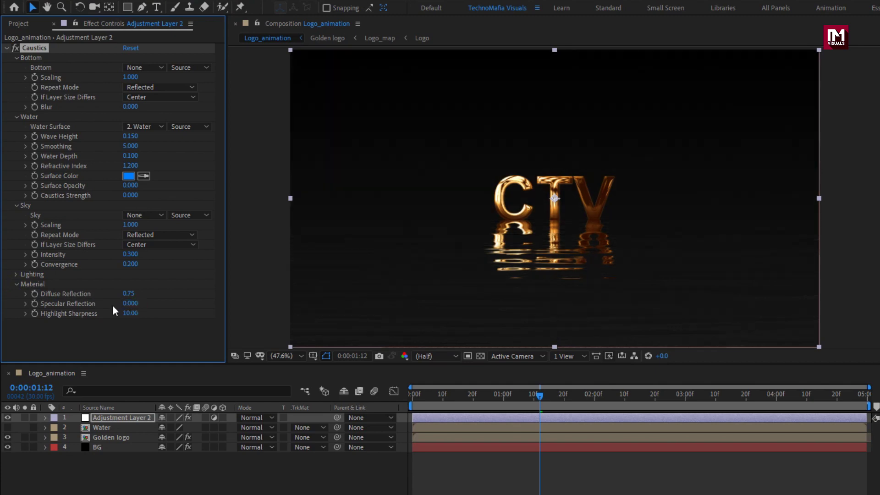
click(432, 400)
drag(433, 398, 580, 396)
- Add another adjustment layer at the top of the composition and apply the Curves effect to it
right_click(216, 466)
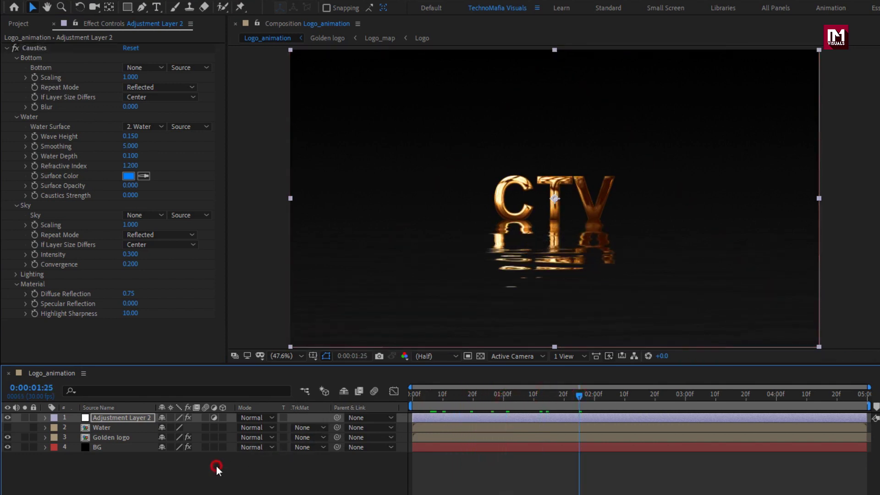
mouse_move(245, 336)
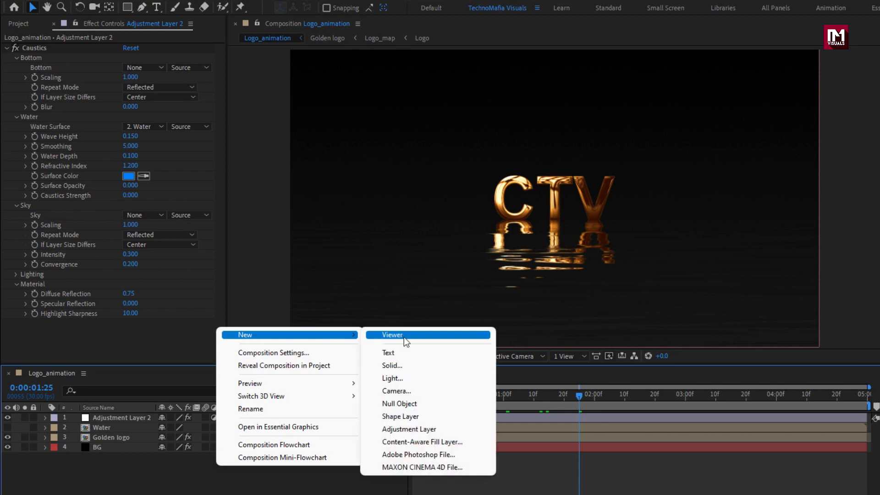
click(405, 430)
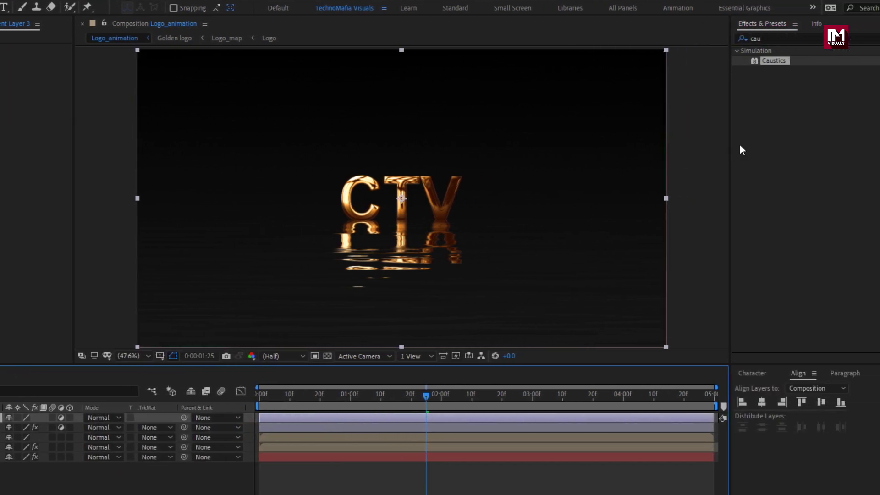
click(758, 39)
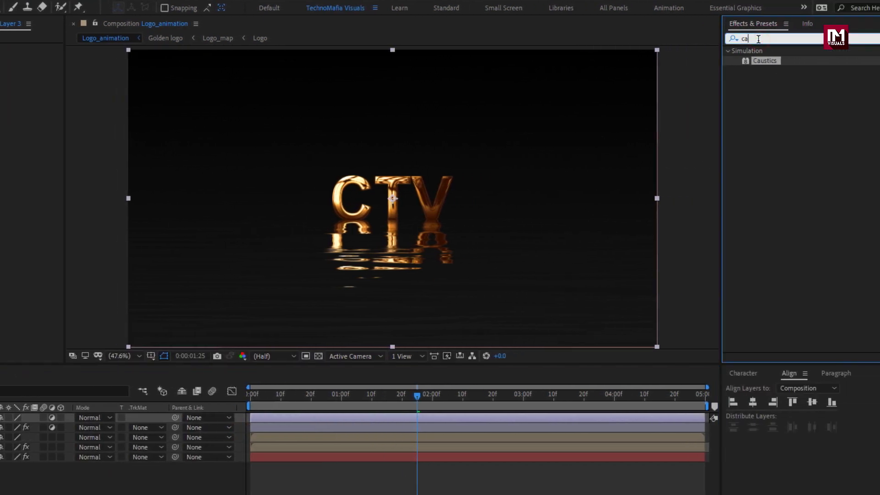
key(BackSpace)
text(ur)
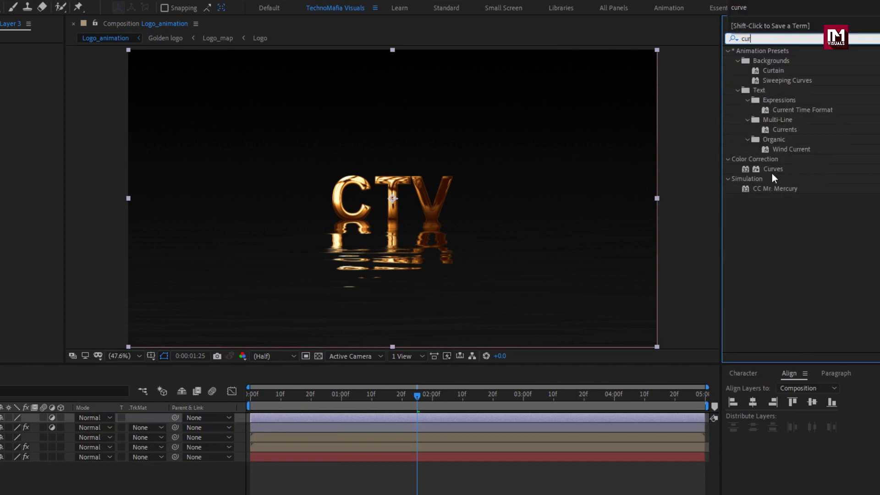
double_click(772, 170)
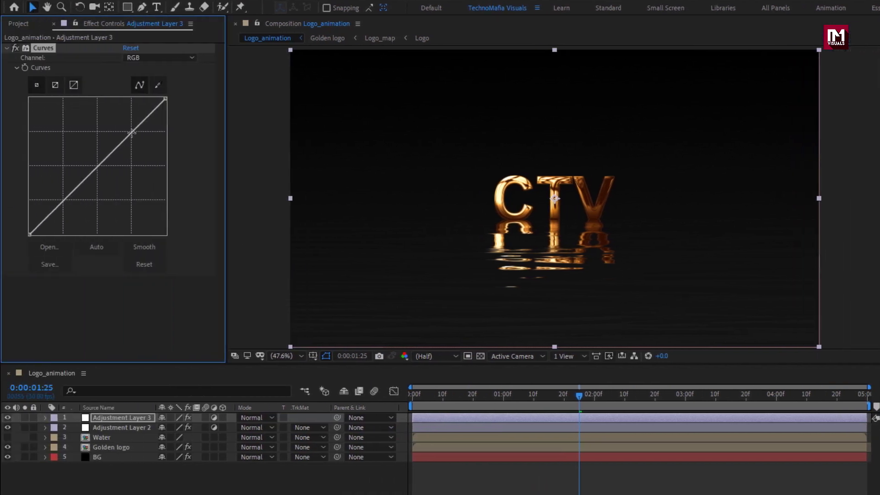
- Shape the RGB curve to raise the highlights strongly while holding the shadows close to the original diagonal
drag(132, 133, 123, 118)
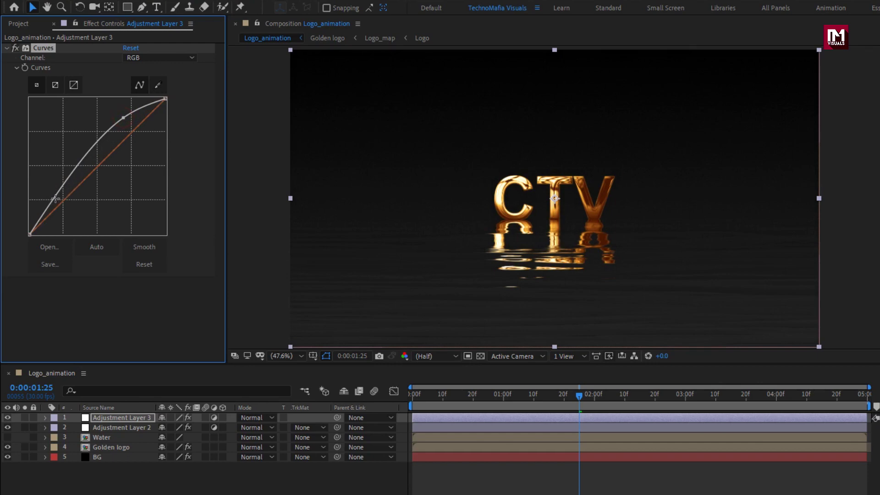
drag(55, 199, 57, 209)
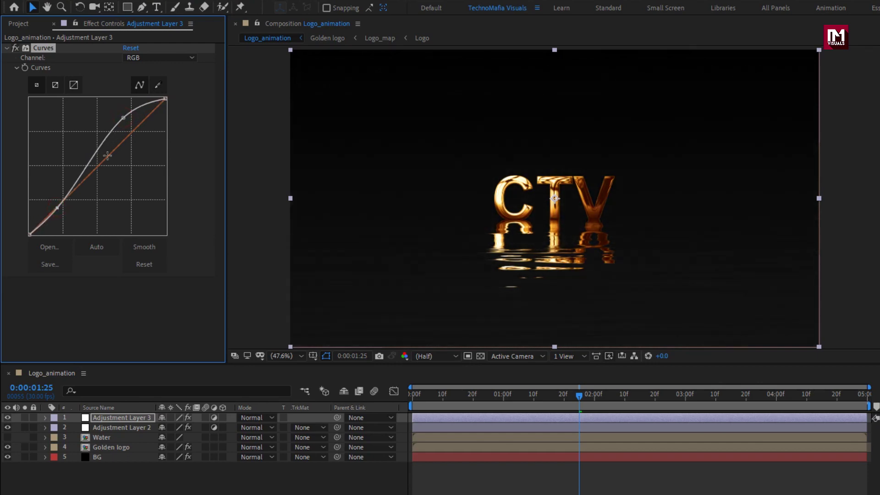
drag(123, 118, 123, 112)
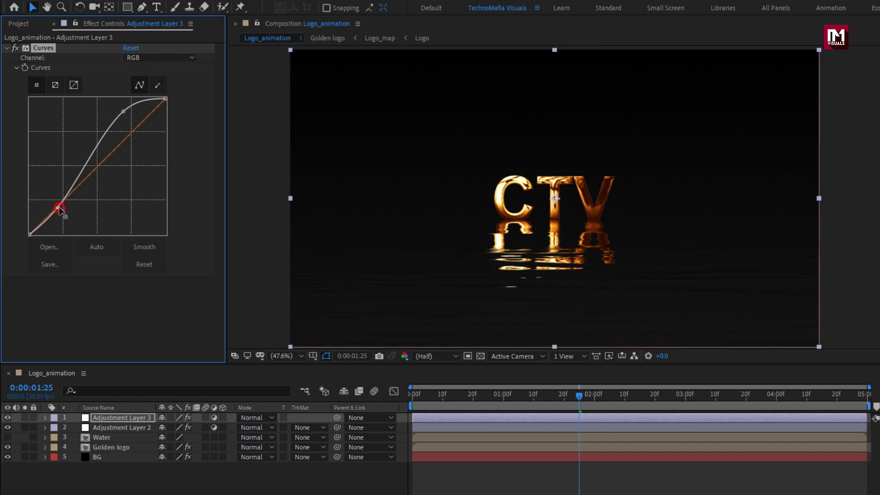
drag(59, 209, 60, 201)
click(169, 492)
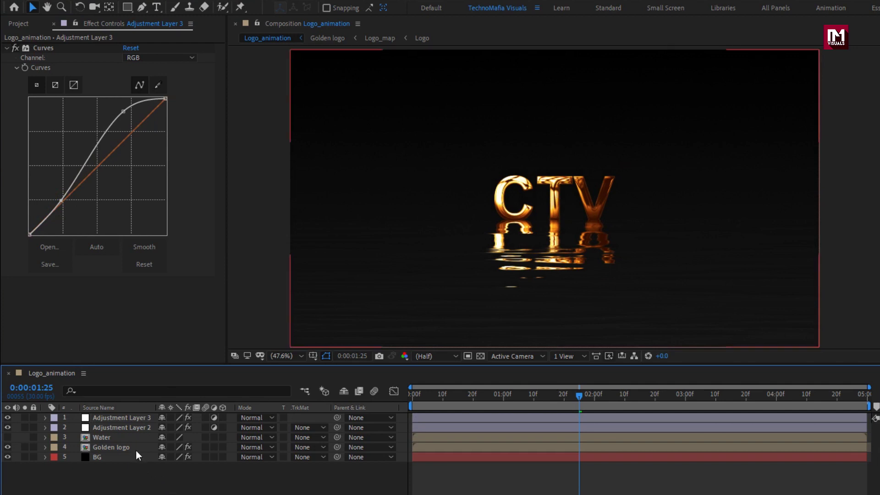
- Make the Golden logo and Water layers 3D and add a two-node camera with the 50mm preset
click(223, 447)
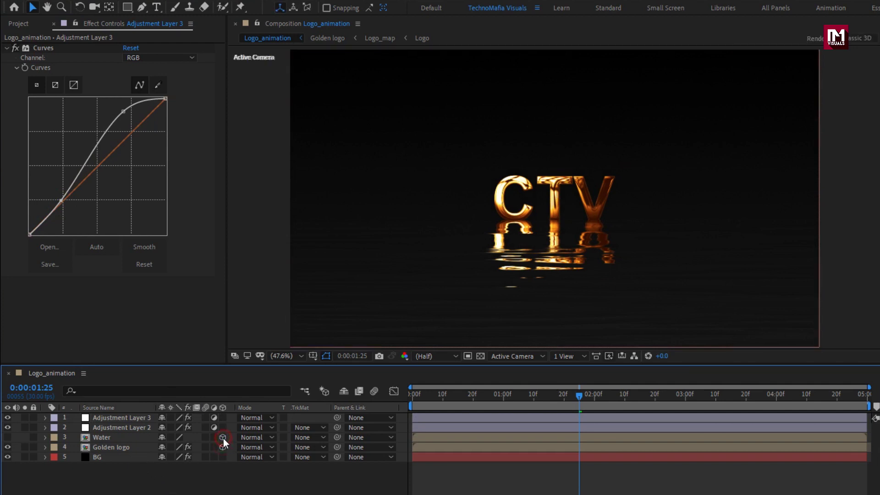
right_click(211, 489)
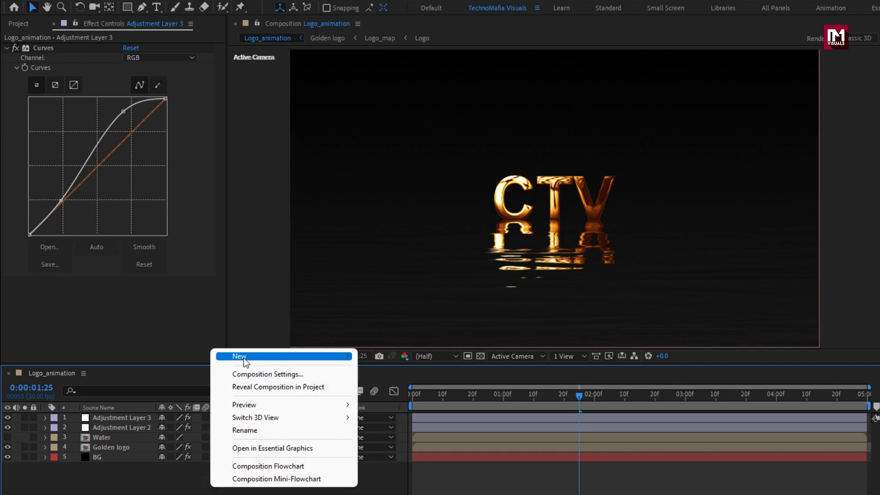
mouse_move(243, 357)
click(413, 414)
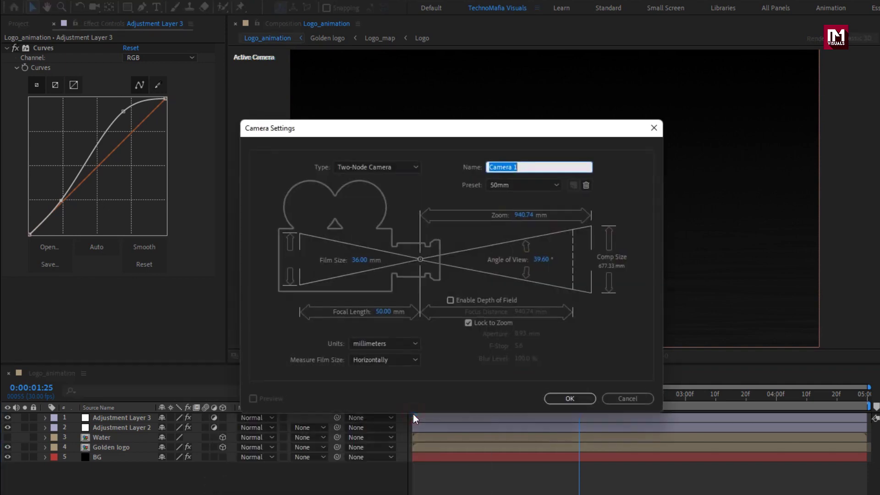
click(570, 399)
- Add a null object above the camera and make it a 3D layer
right_click(261, 480)
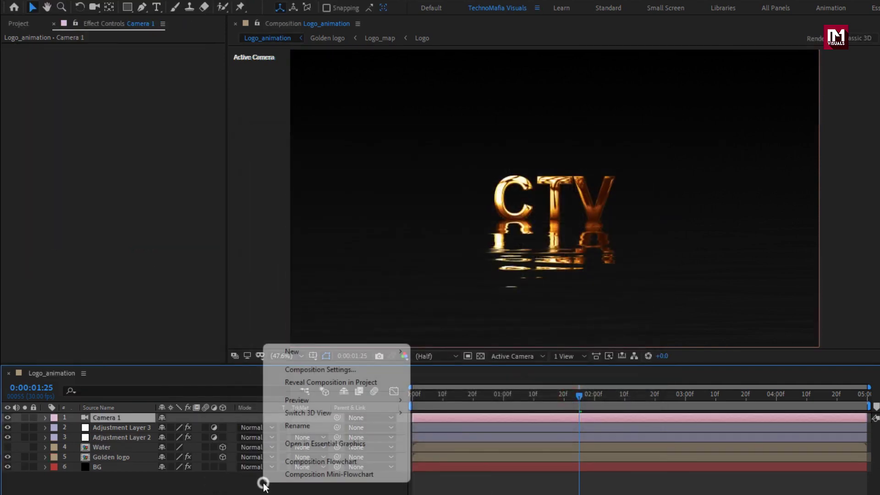
mouse_move(320, 355)
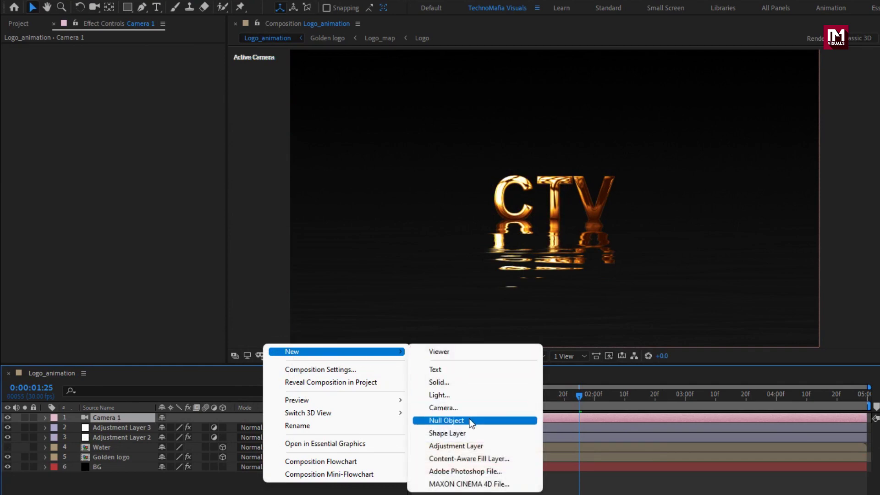
click(470, 418)
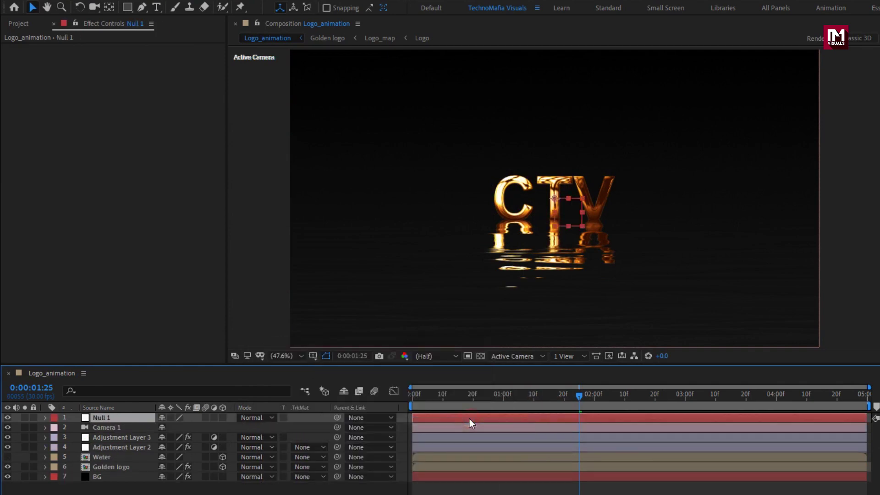
click(224, 418)
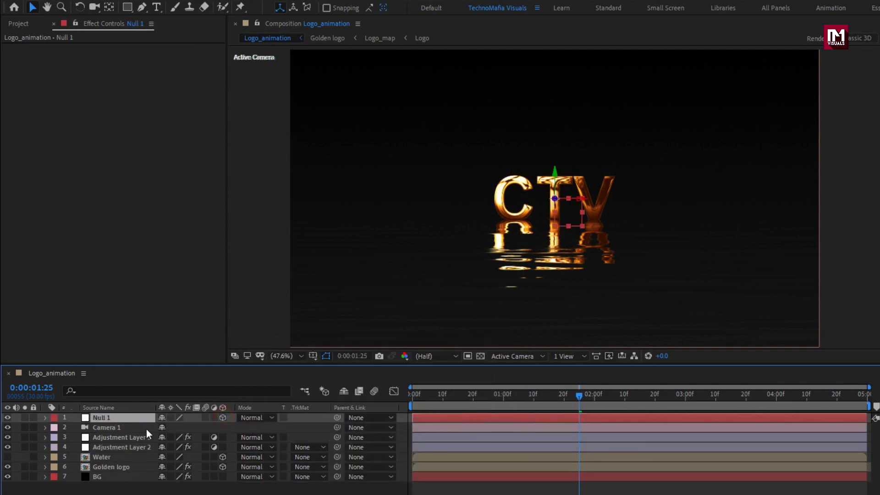
- Parent the Camera 1 layer to Null 1
click(114, 427)
click(359, 428)
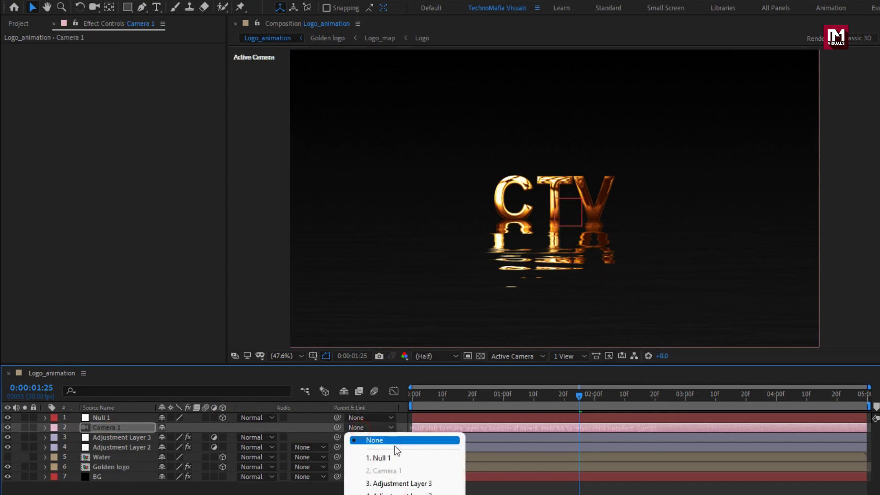
click(407, 455)
- Start animating Null 1's Position with a keyframe at 0:00:04:29, keeping it at 960, 540, 0
key(p)
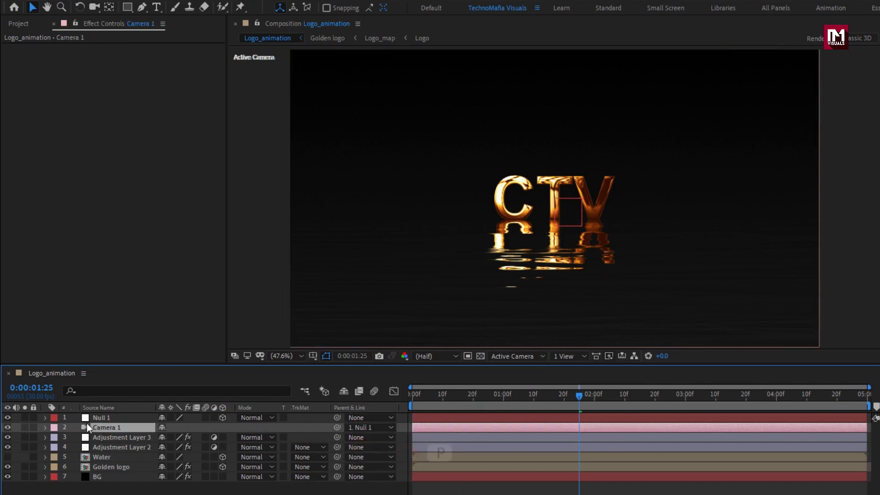
click(93, 419)
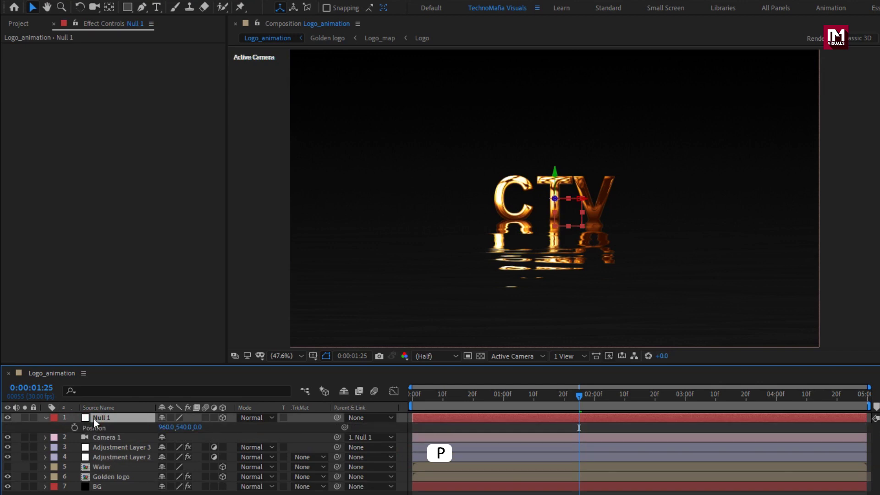
drag(837, 395, 871, 393)
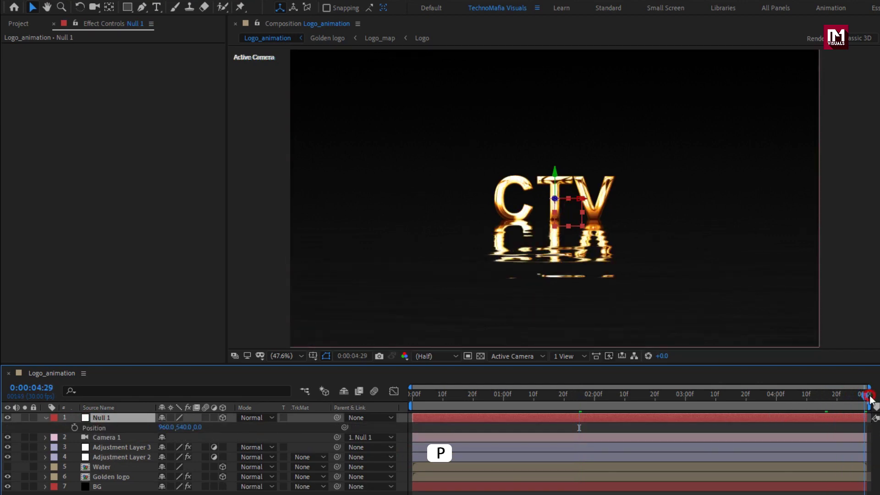
click(74, 428)
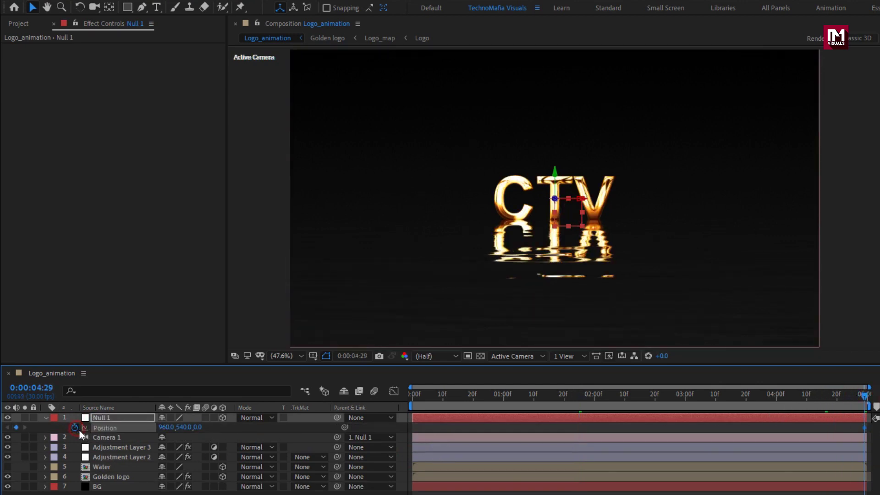
- Set Null 1's Z position to 907 at 0:00:00:00 and scrub through the resulting camera move
drag(455, 397, 391, 397)
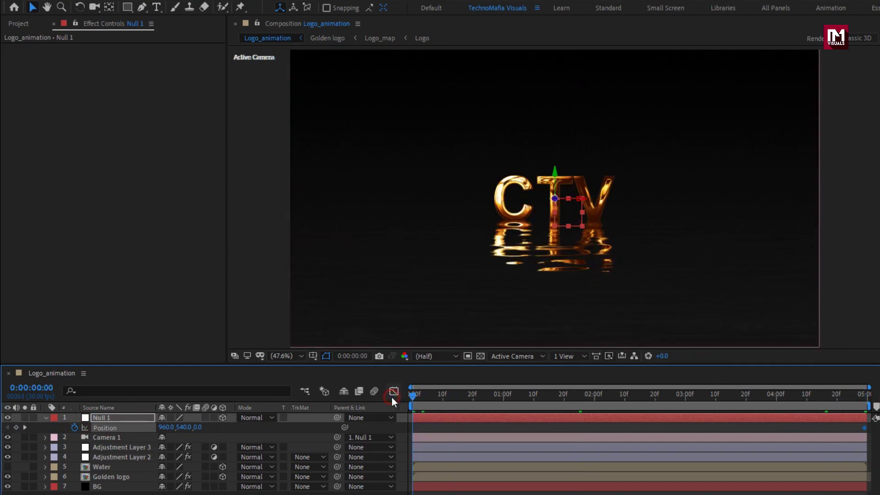
drag(203, 426, 713, 417)
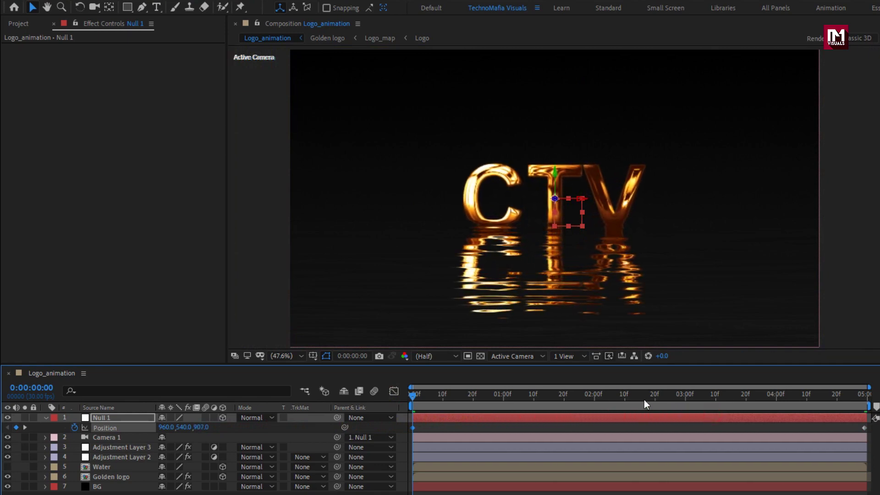
click(436, 397)
drag(436, 397, 598, 397)
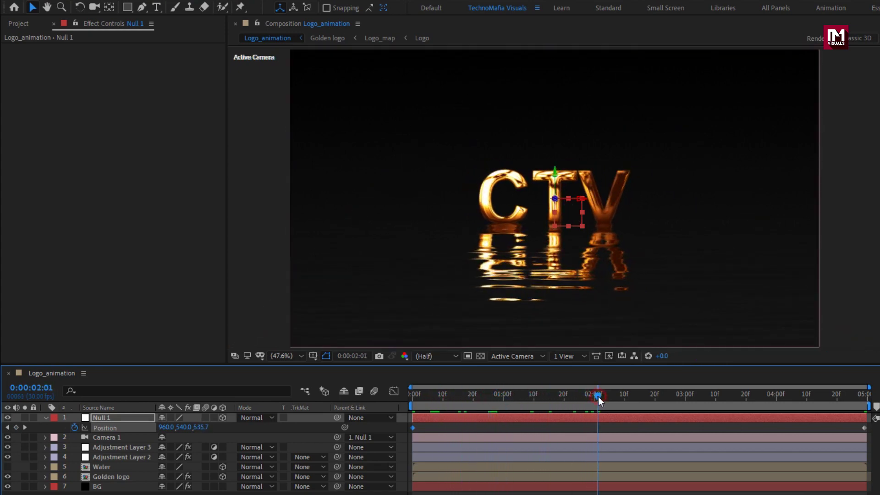
click(46, 417)
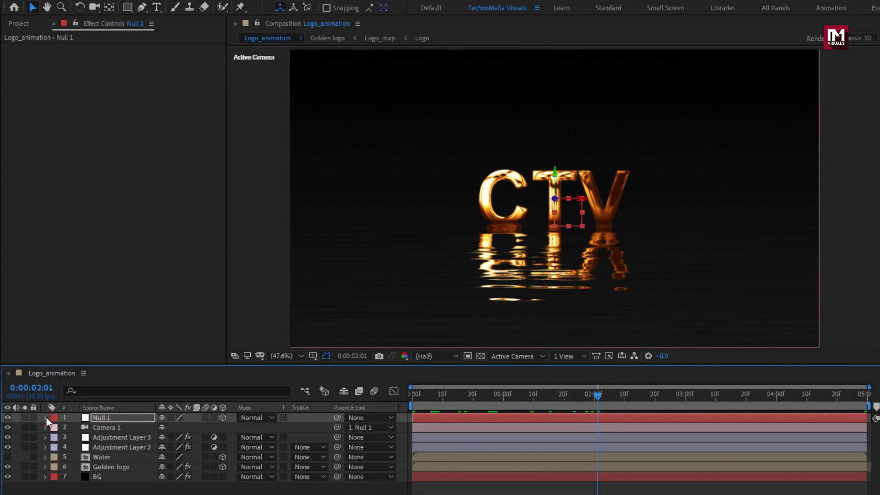
- Add a black 1920 x 1080 px solid named Black above all the other layers
click(155, 492)
right_click(156, 492)
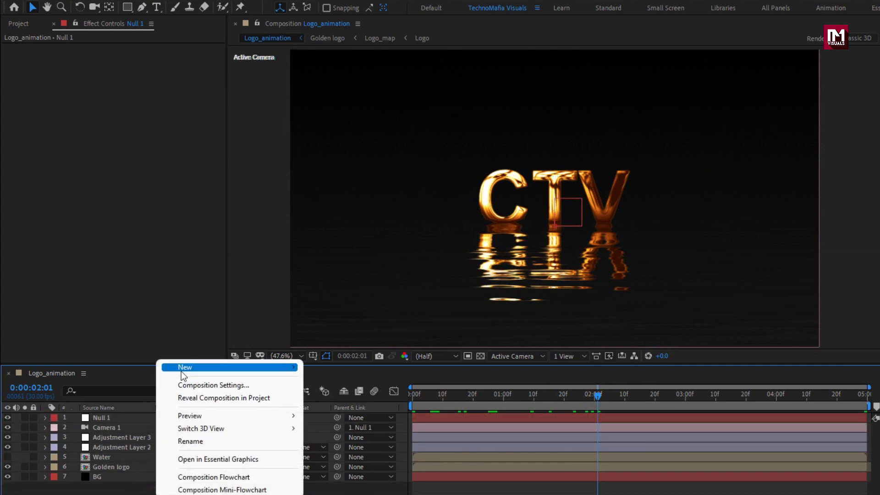
mouse_move(206, 367)
click(351, 395)
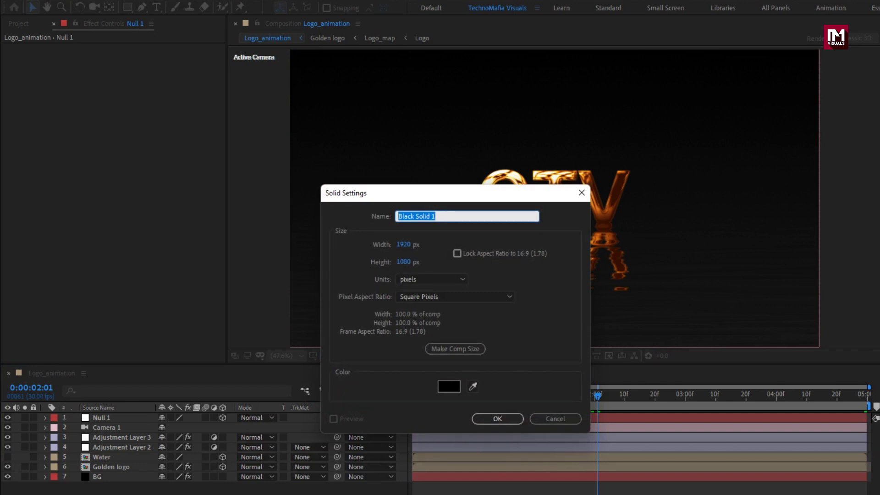
text(Black)
click(486, 417)
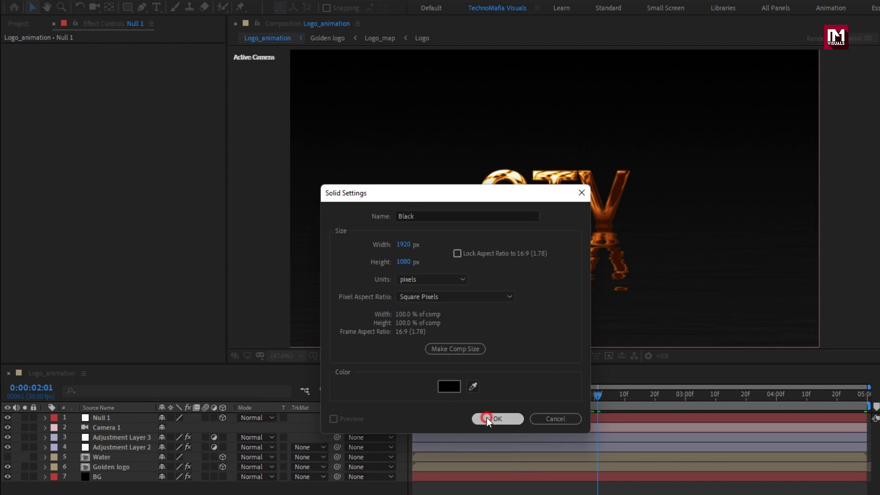
- Keyframe the Black solid's Opacity from 100% at 0:00:00:00 to 0% at 0:00:01:16 for a fade-in
key(t)
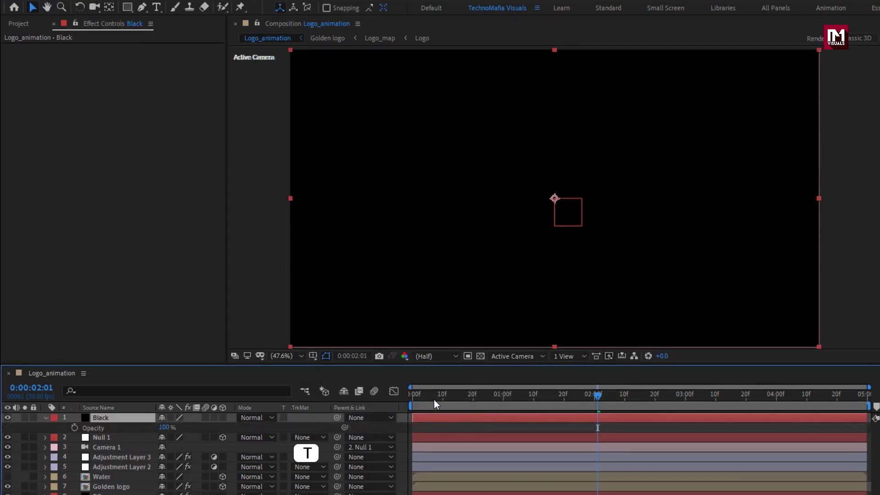
click(75, 427)
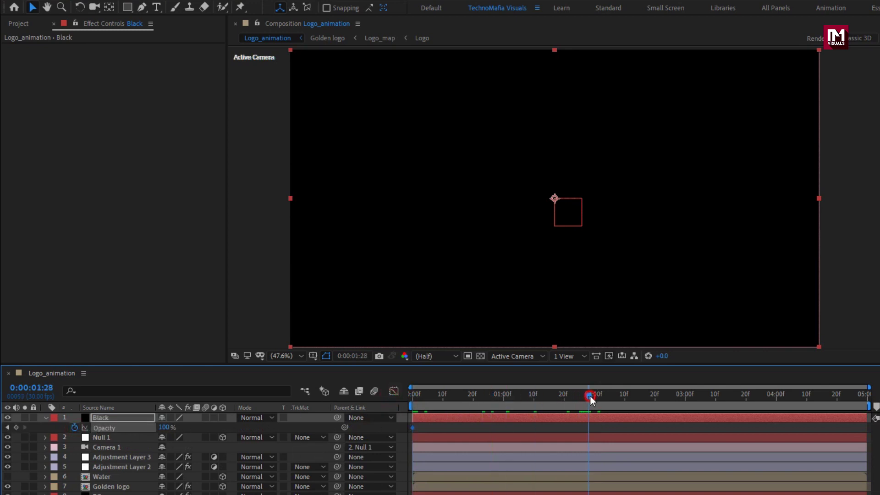
drag(590, 399, 561, 396)
click(161, 428)
drag(161, 427, 26, 429)
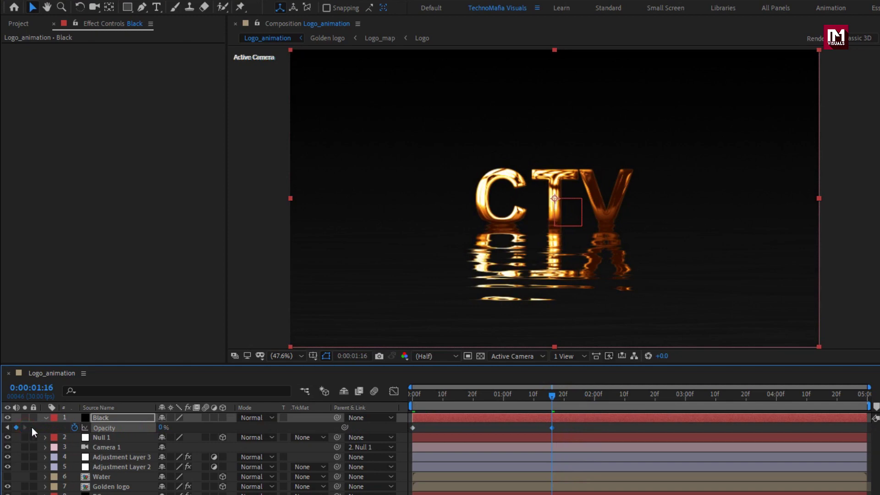
- Add a fade-out to the Black solid with Opacity keyframes of 0% at 0:00:03:15 and 100% at 0:00:04:29
click(732, 398)
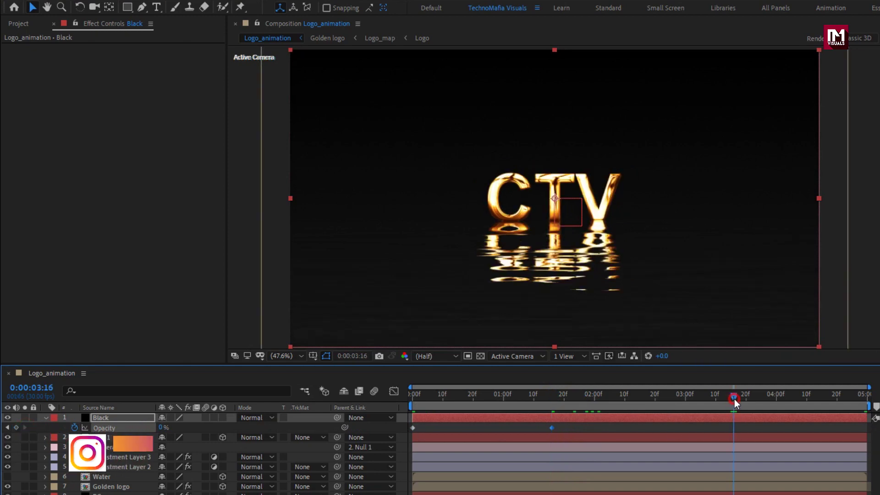
drag(734, 398, 731, 398)
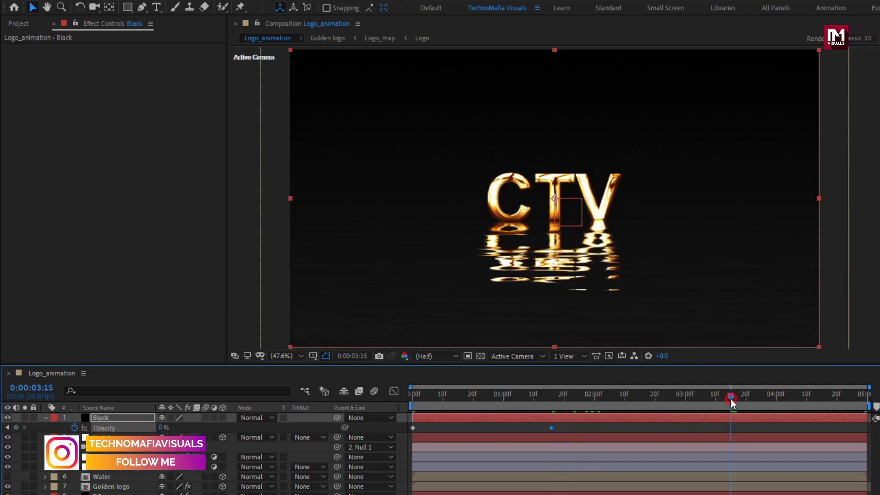
click(16, 428)
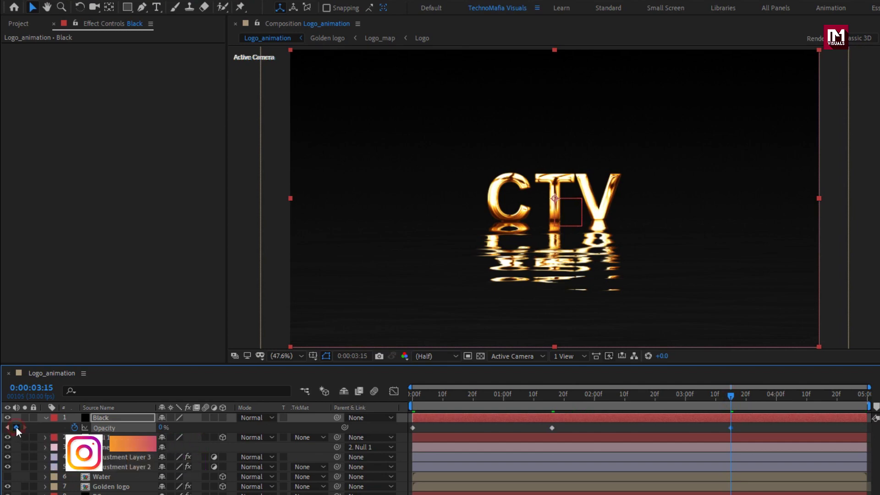
drag(843, 396, 865, 396)
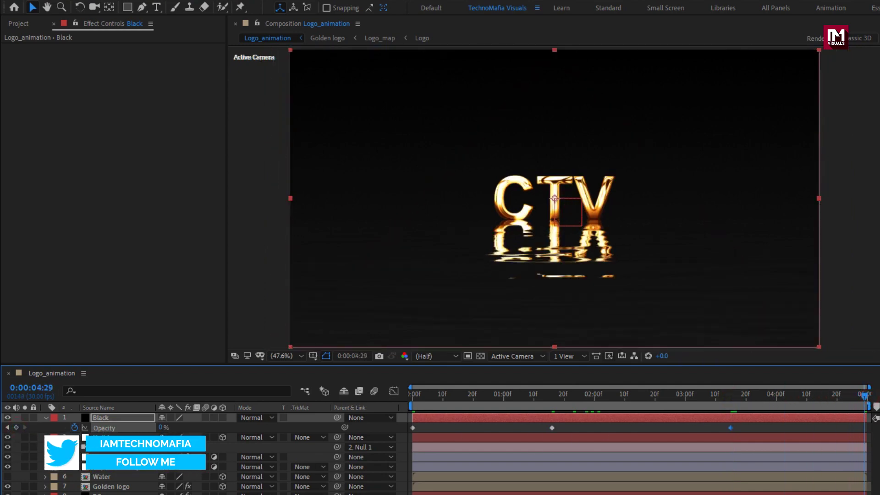
drag(163, 428, 338, 429)
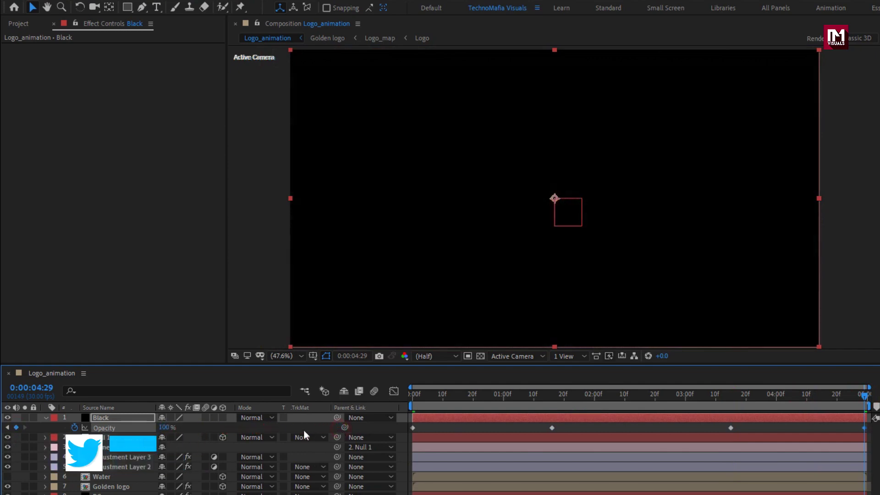
click(46, 419)
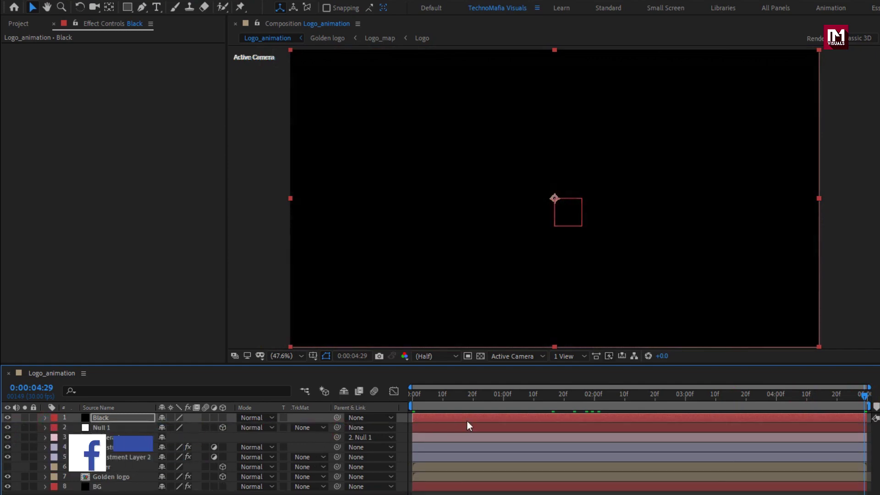
- Scrub through the composition and play a preview of the logo animation from the first frame
drag(445, 398, 648, 398)
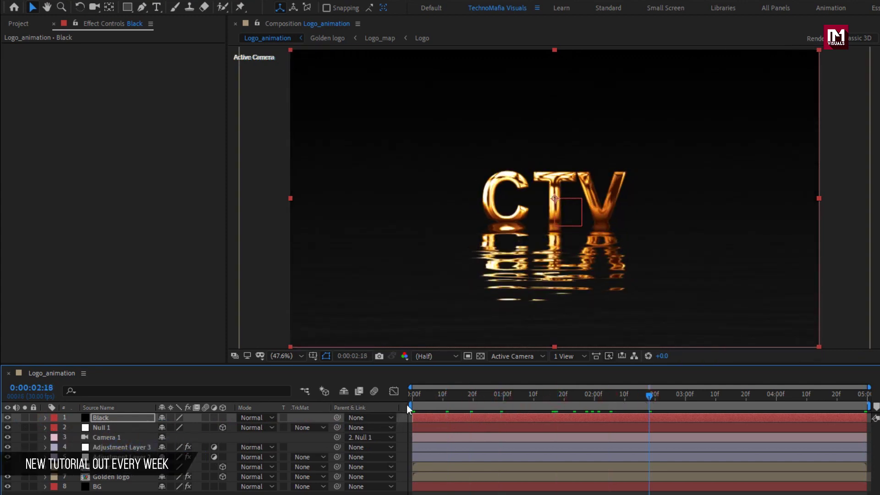
click(405, 392)
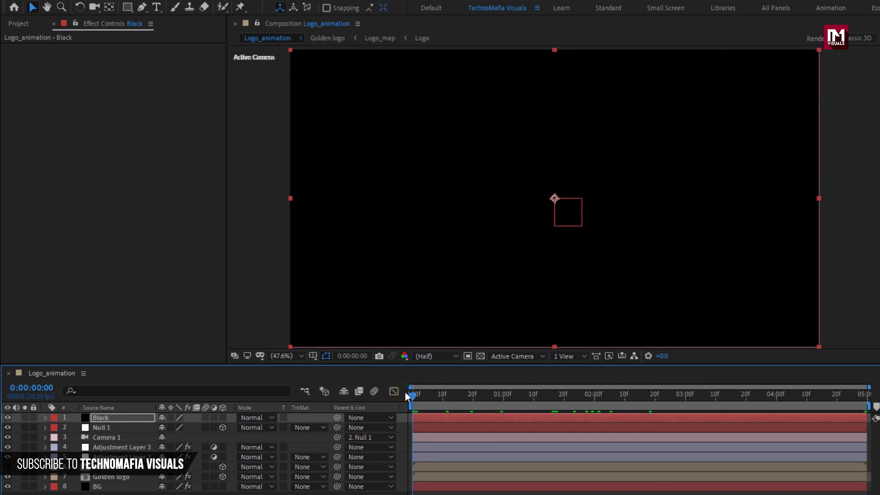
key(space)
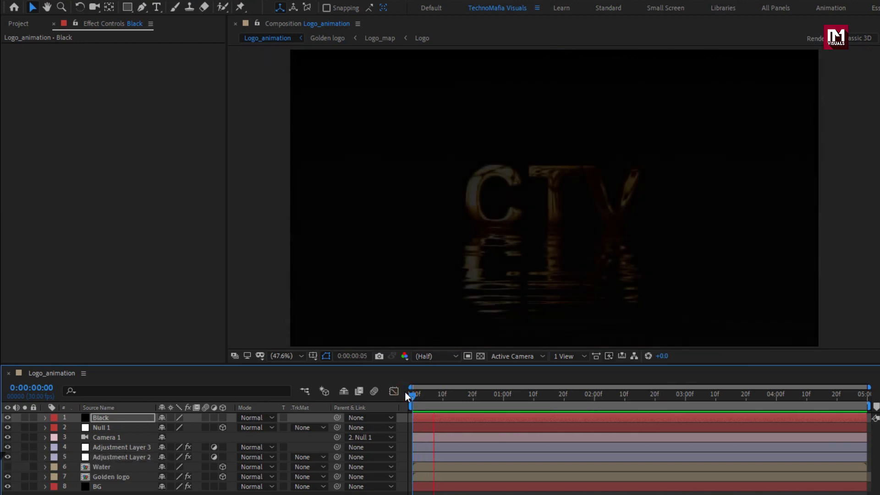